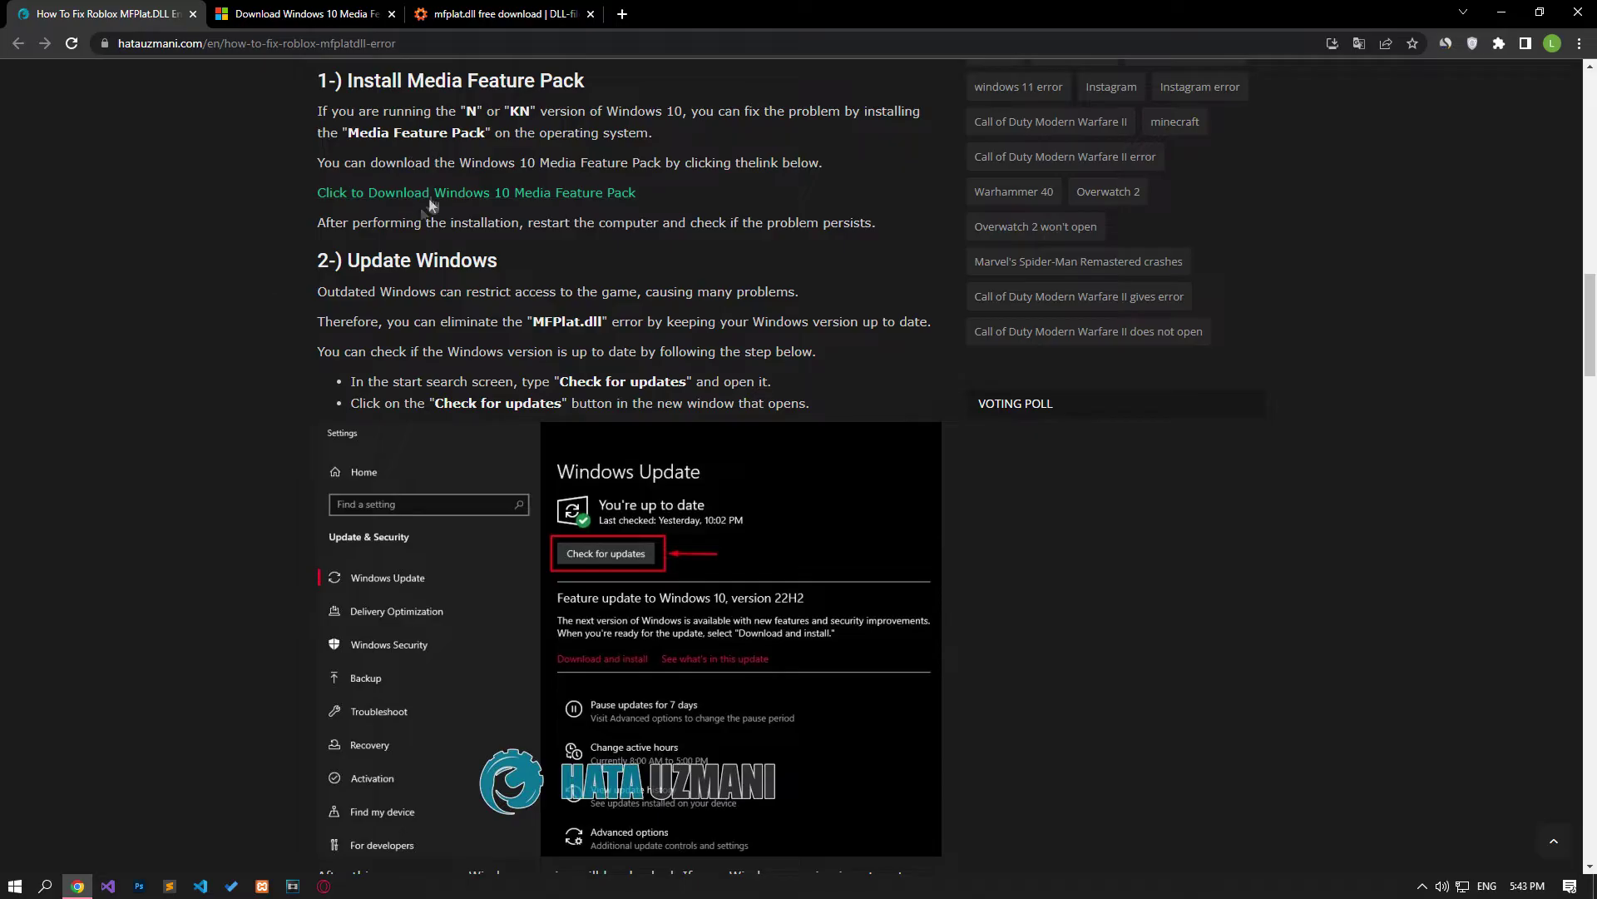
- Download the 64-bit Media Feature Pack version 1903 (May 2019) from Microsoft Software Download
click(303, 17)
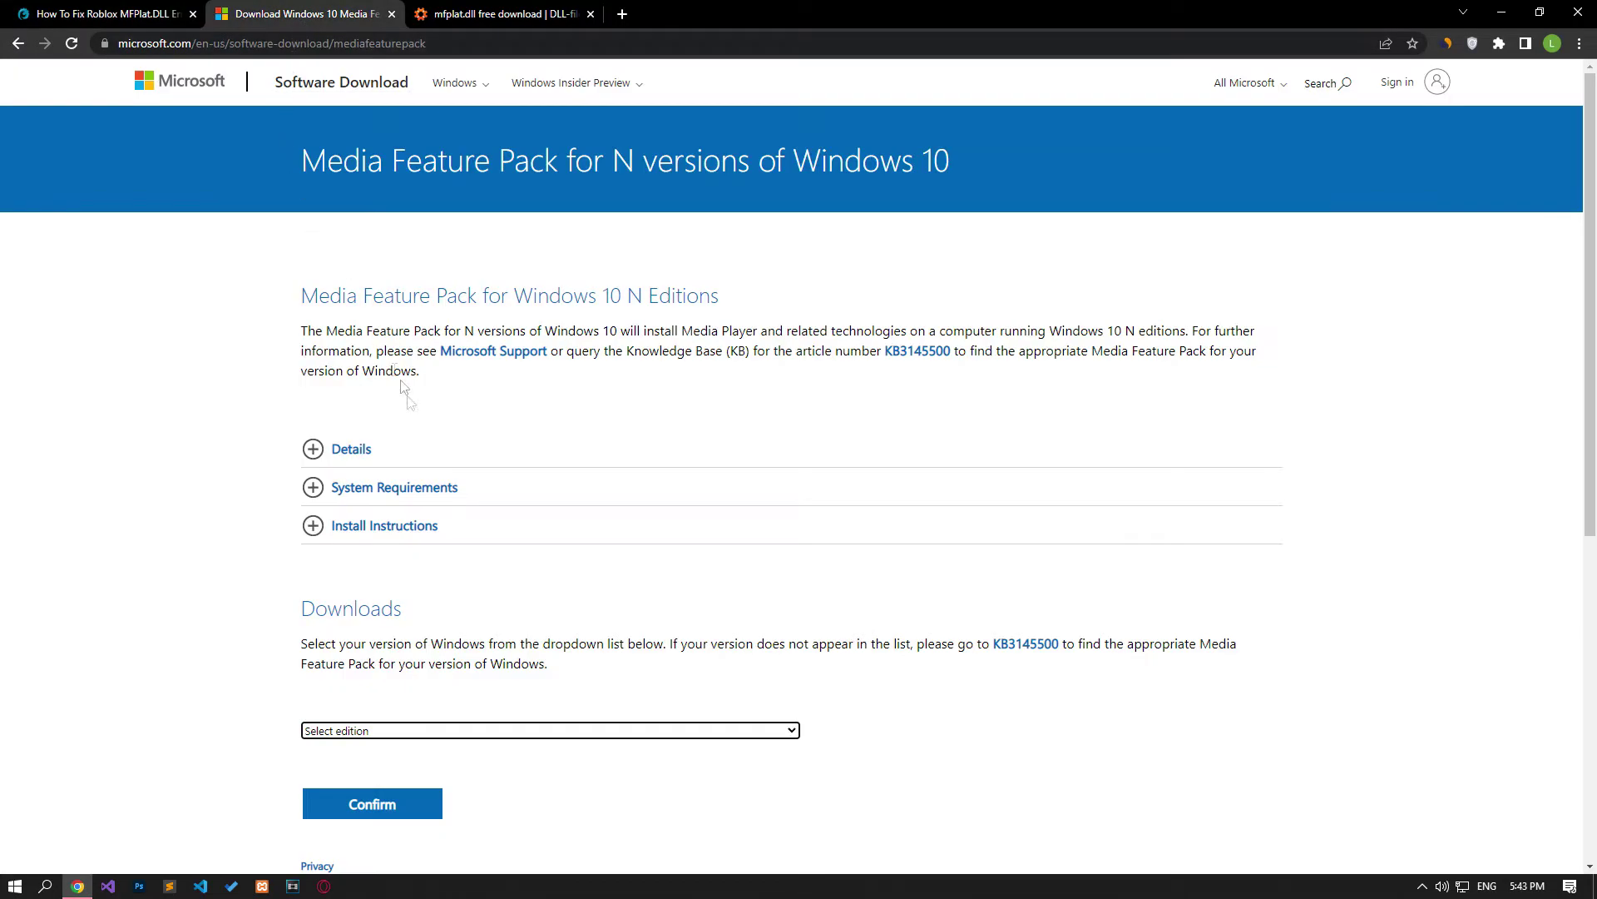
drag(461, 328, 476, 330)
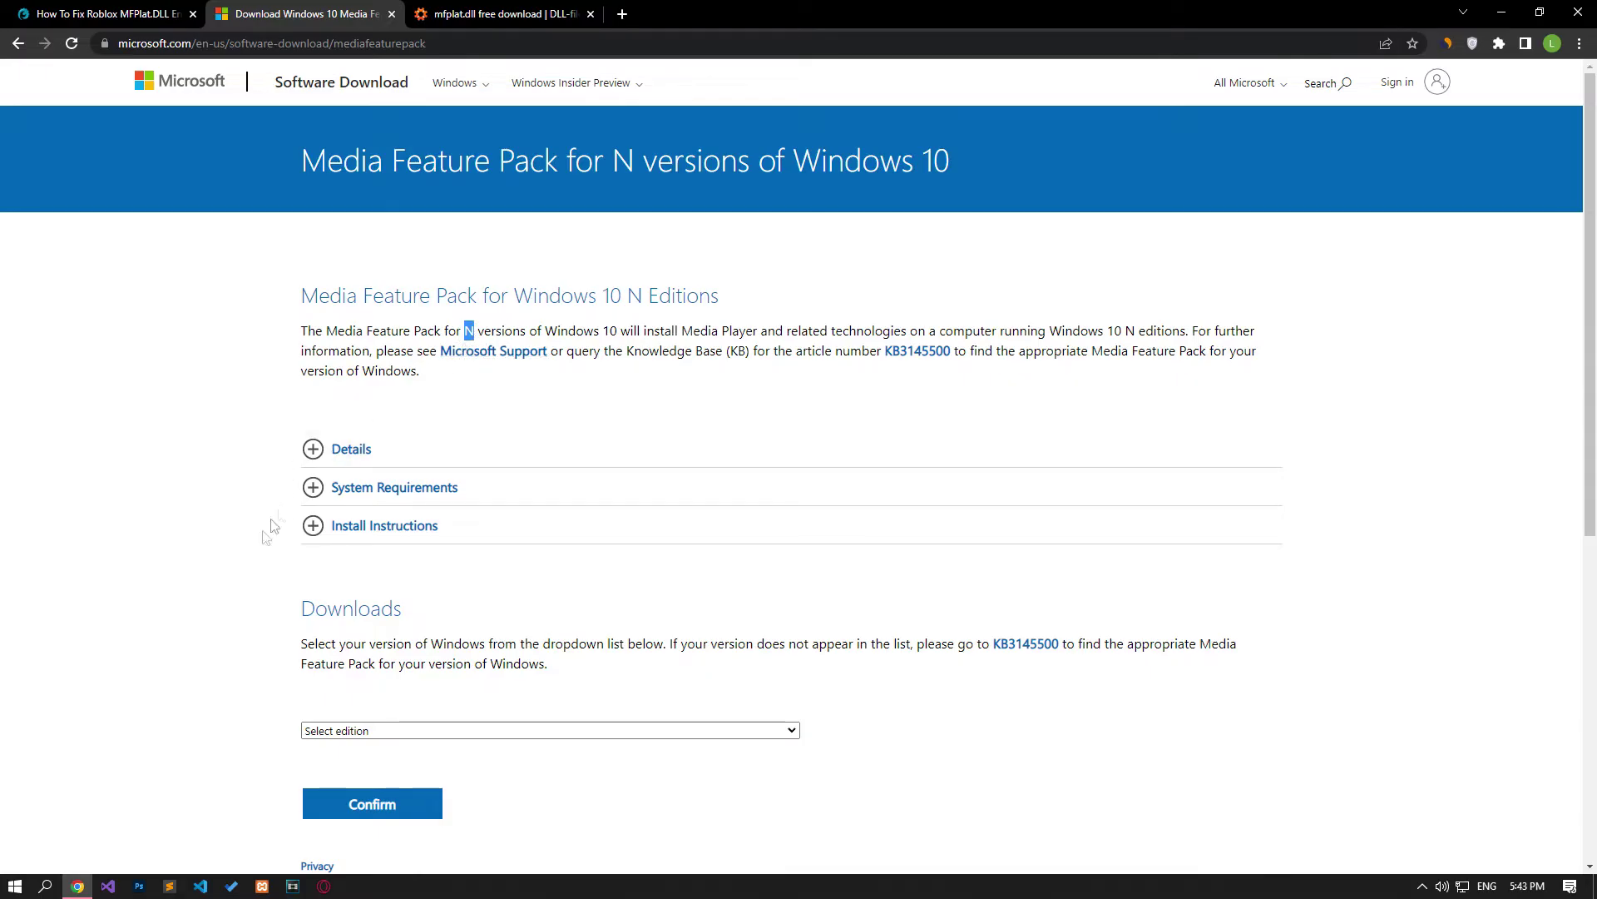
click(364, 734)
click(401, 762)
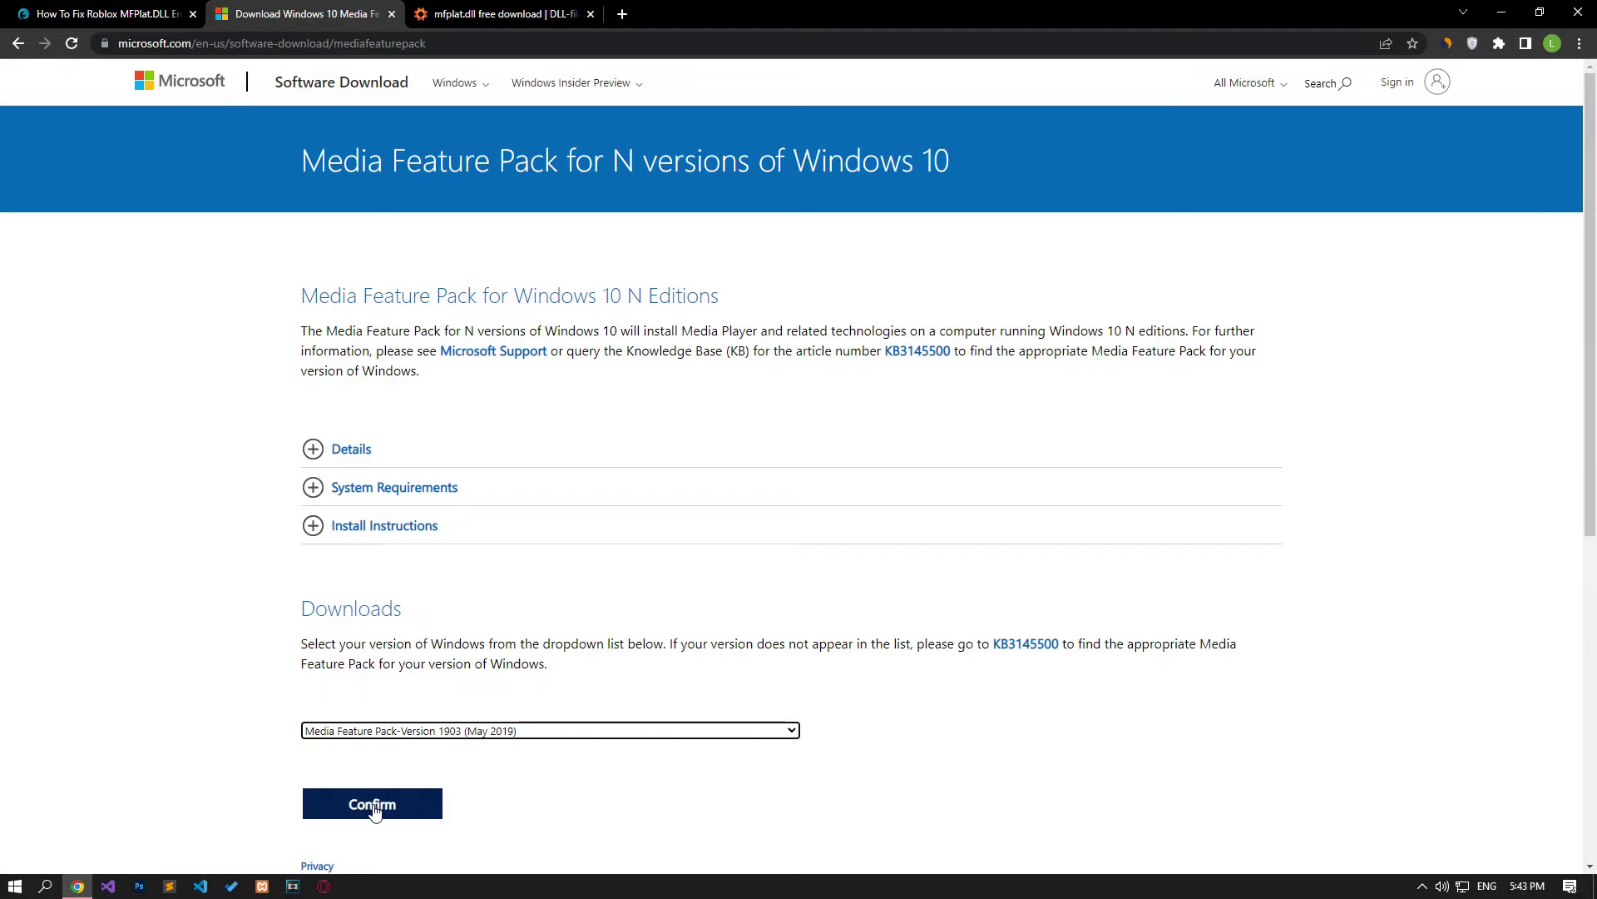
click(373, 806)
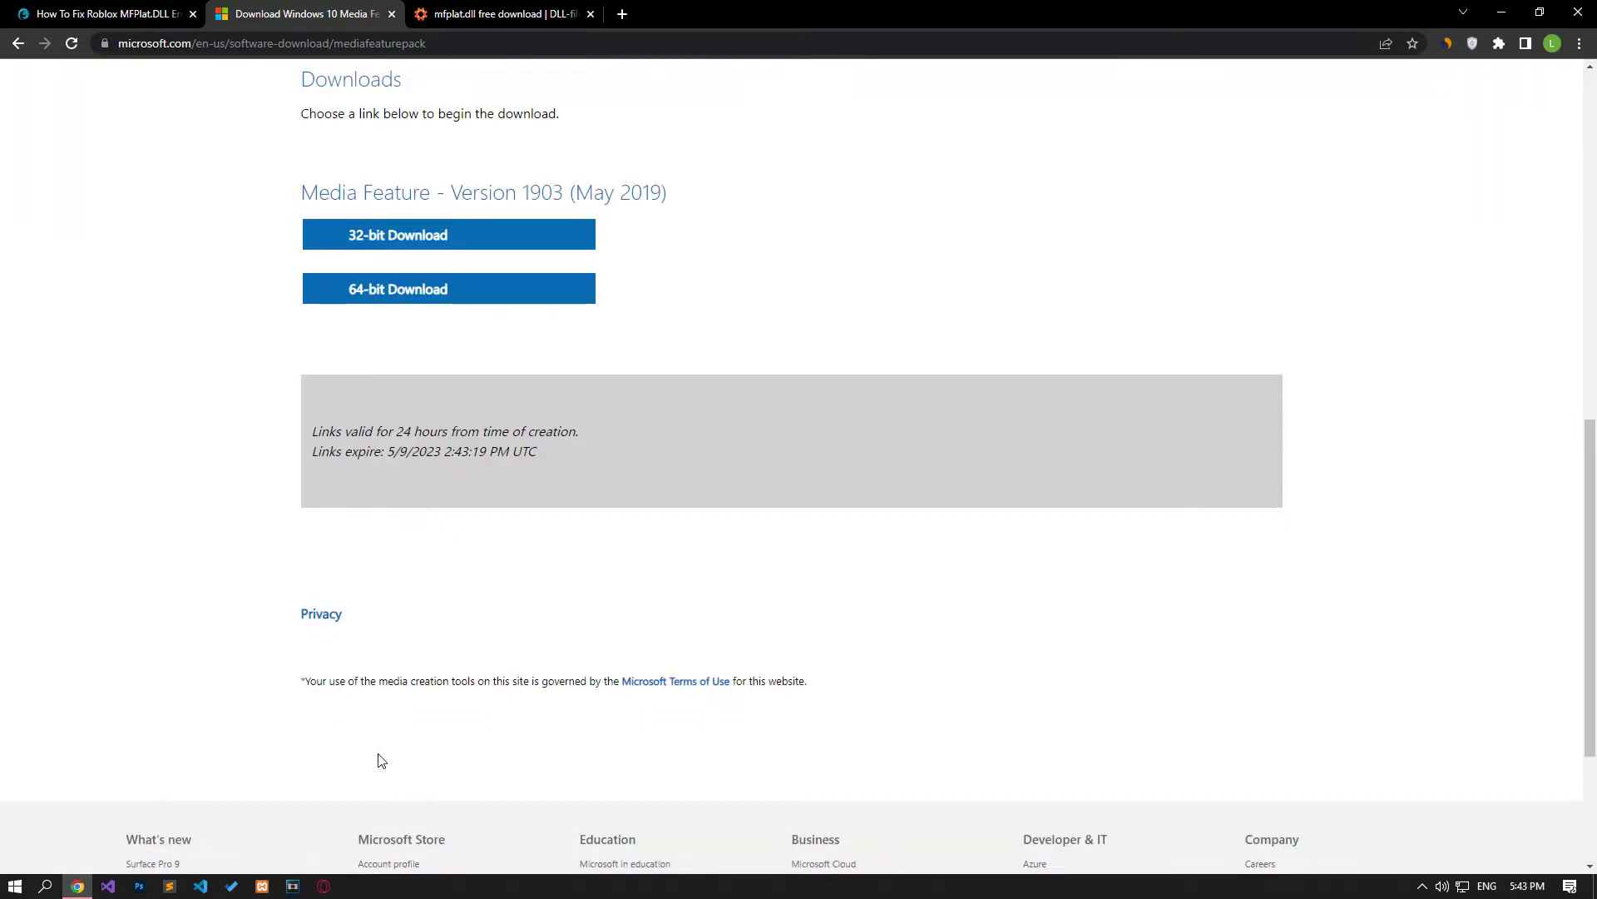
click(393, 291)
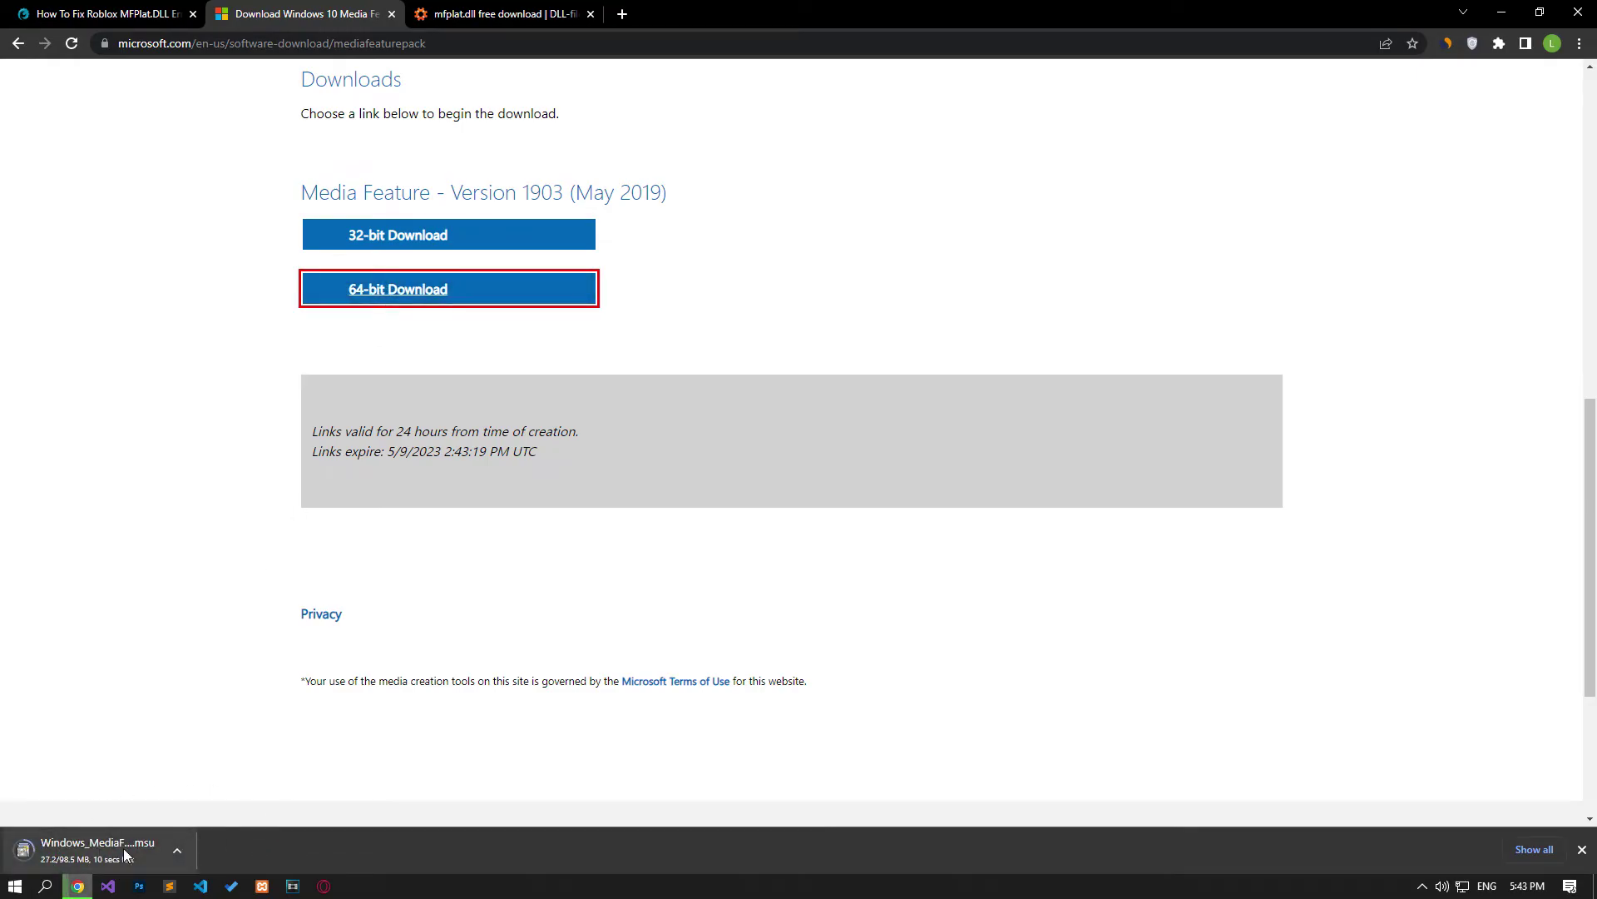
click(178, 852)
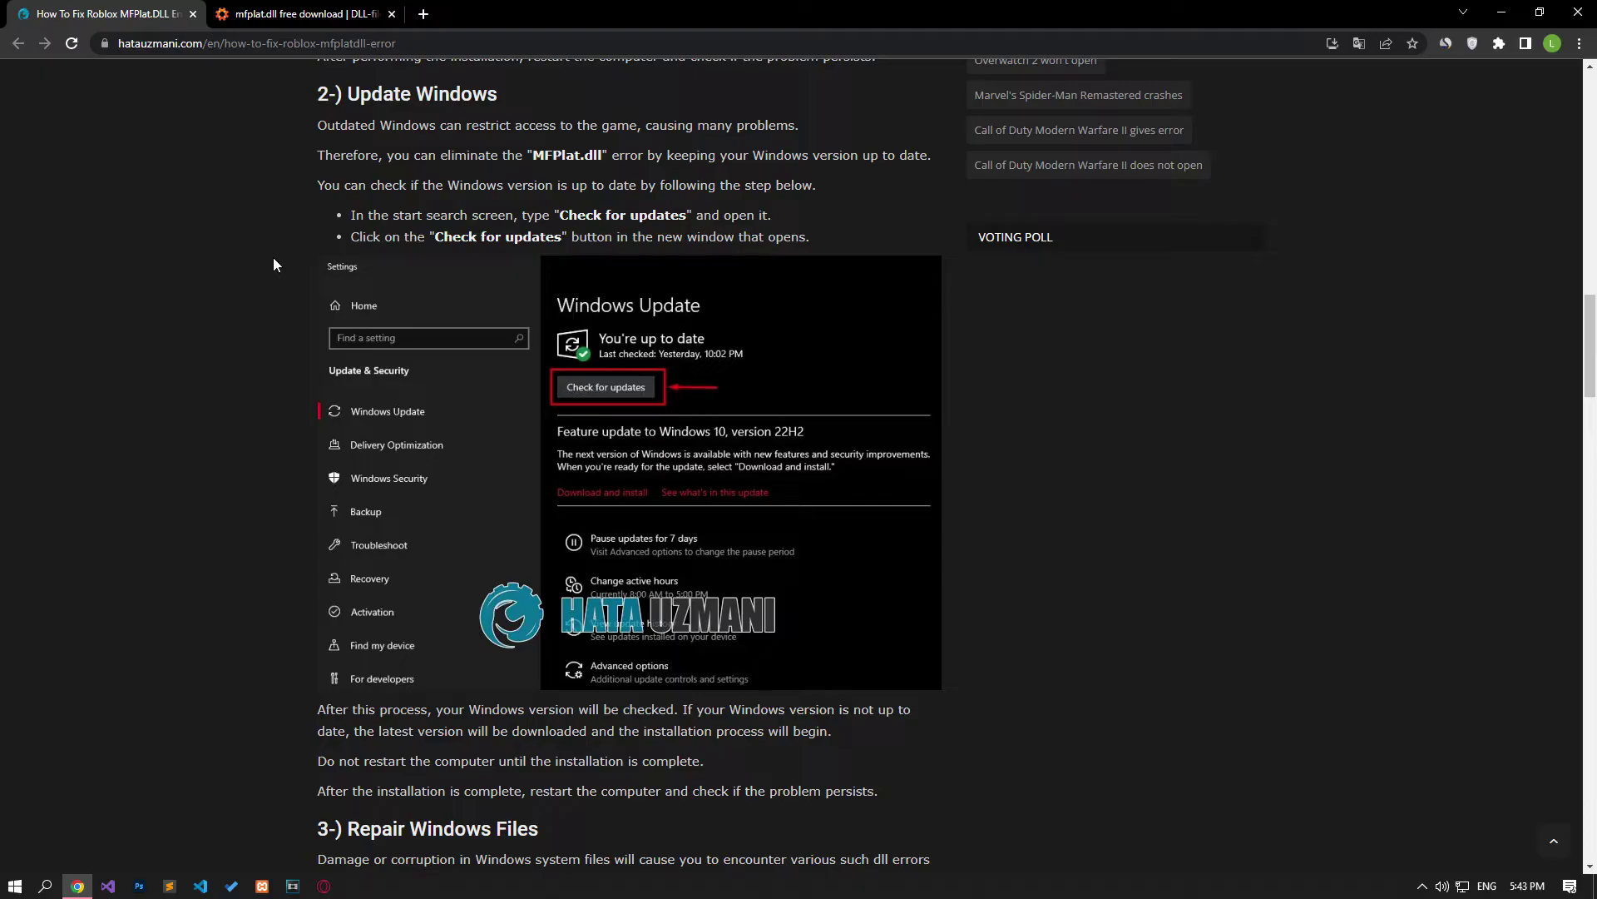
- Open Windows Update from Start search and check for updates; the PC is up to date
key(super)
text(chec)
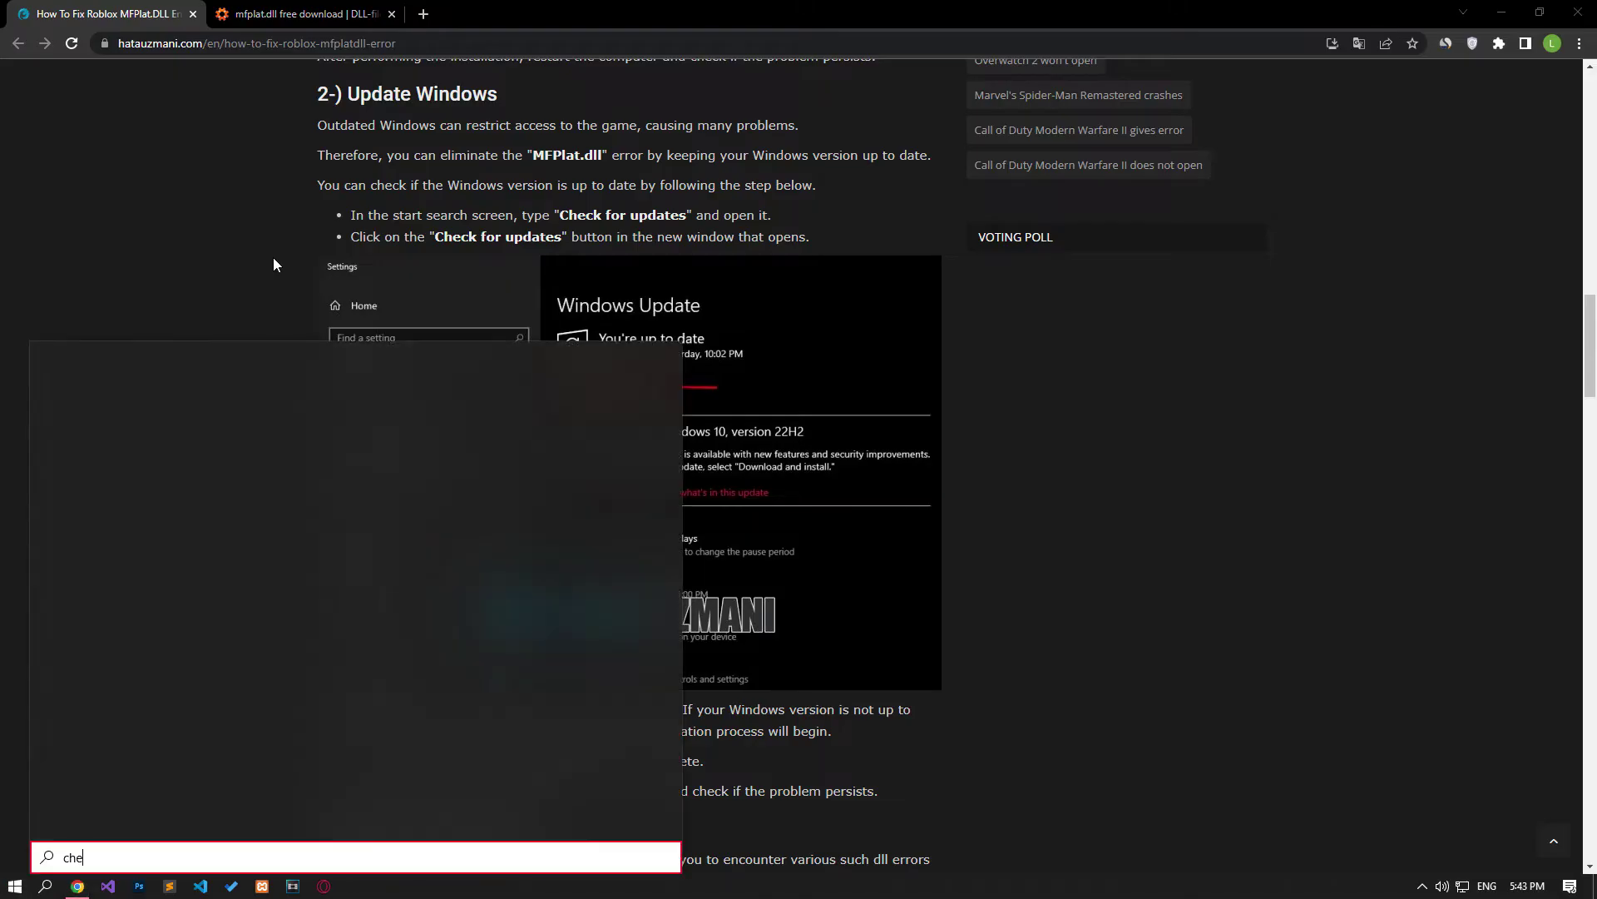
click(159, 445)
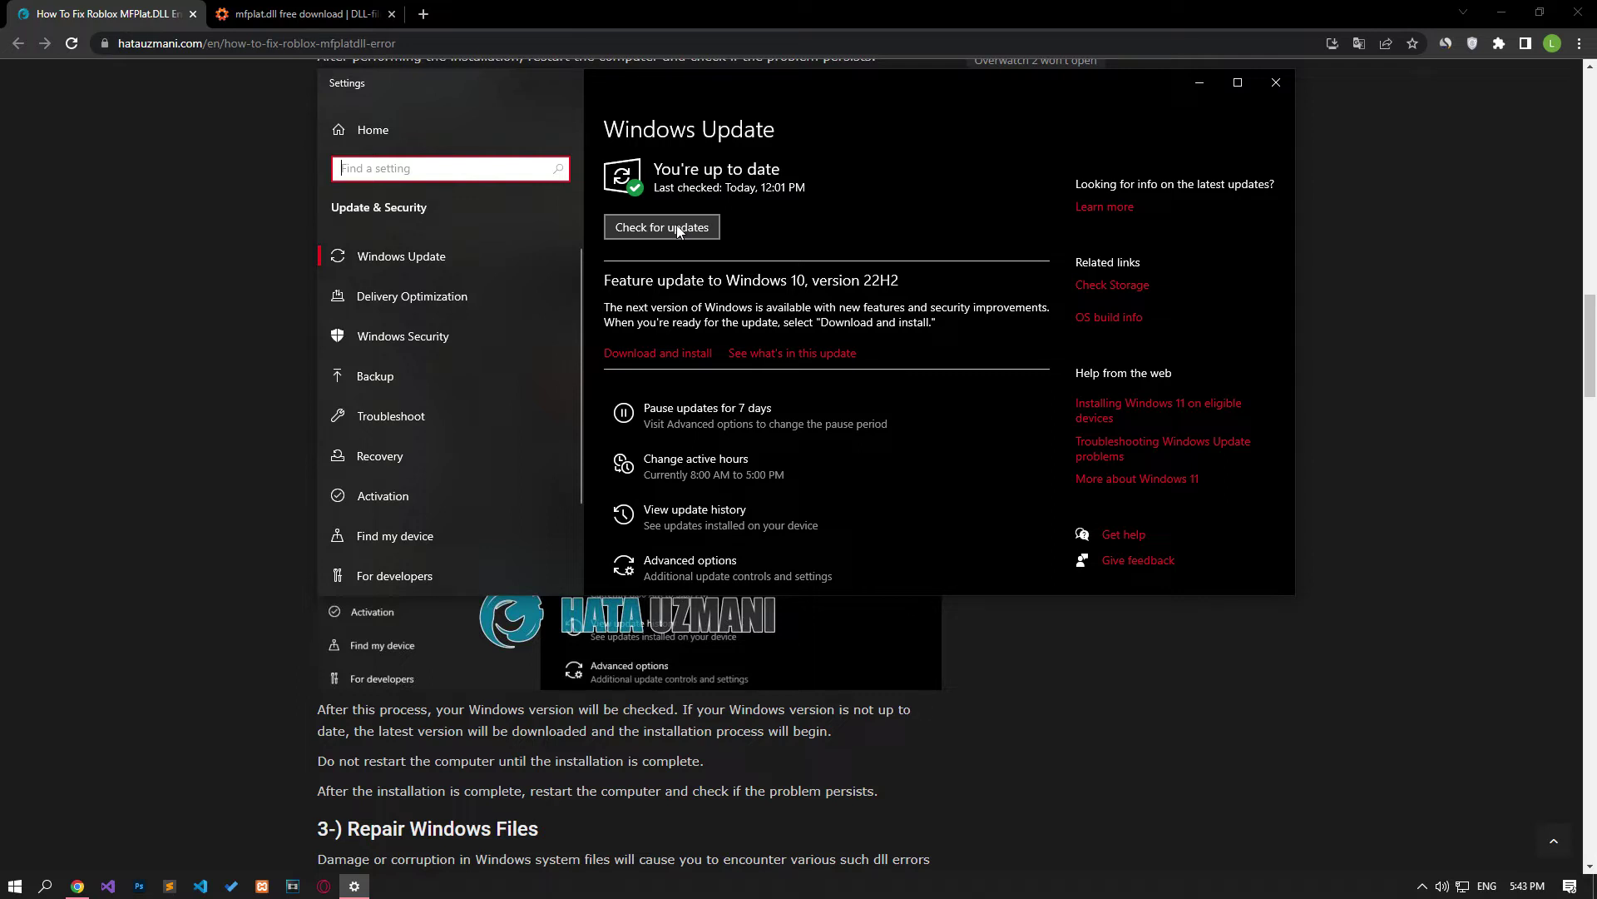
click(677, 228)
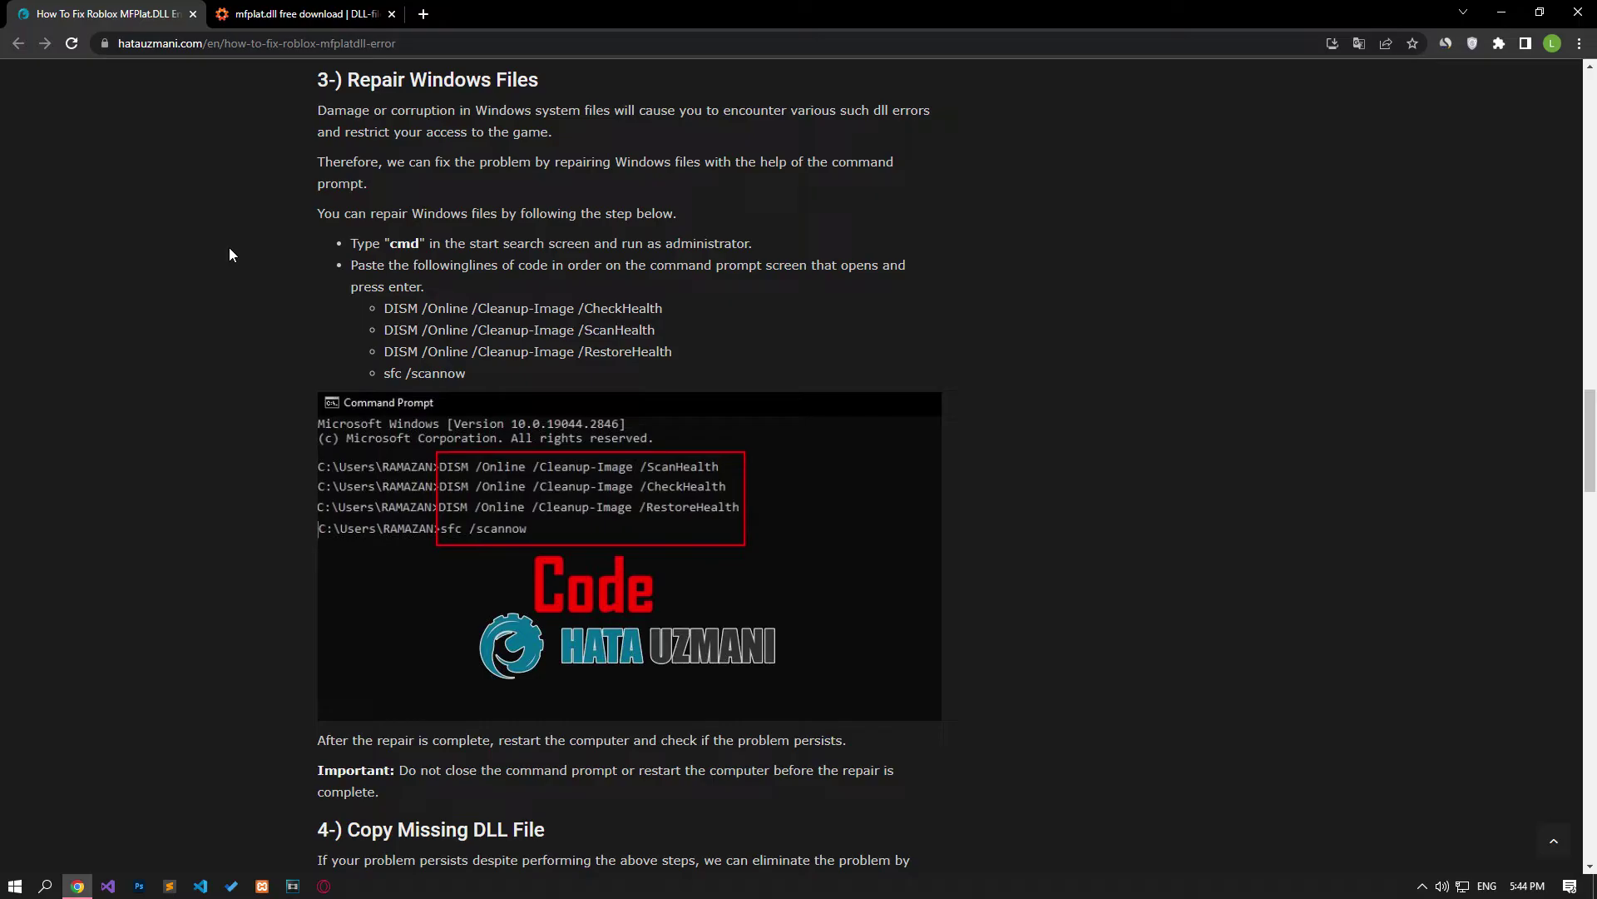
- Launch Command Prompt as administrator from Start search
key(super)
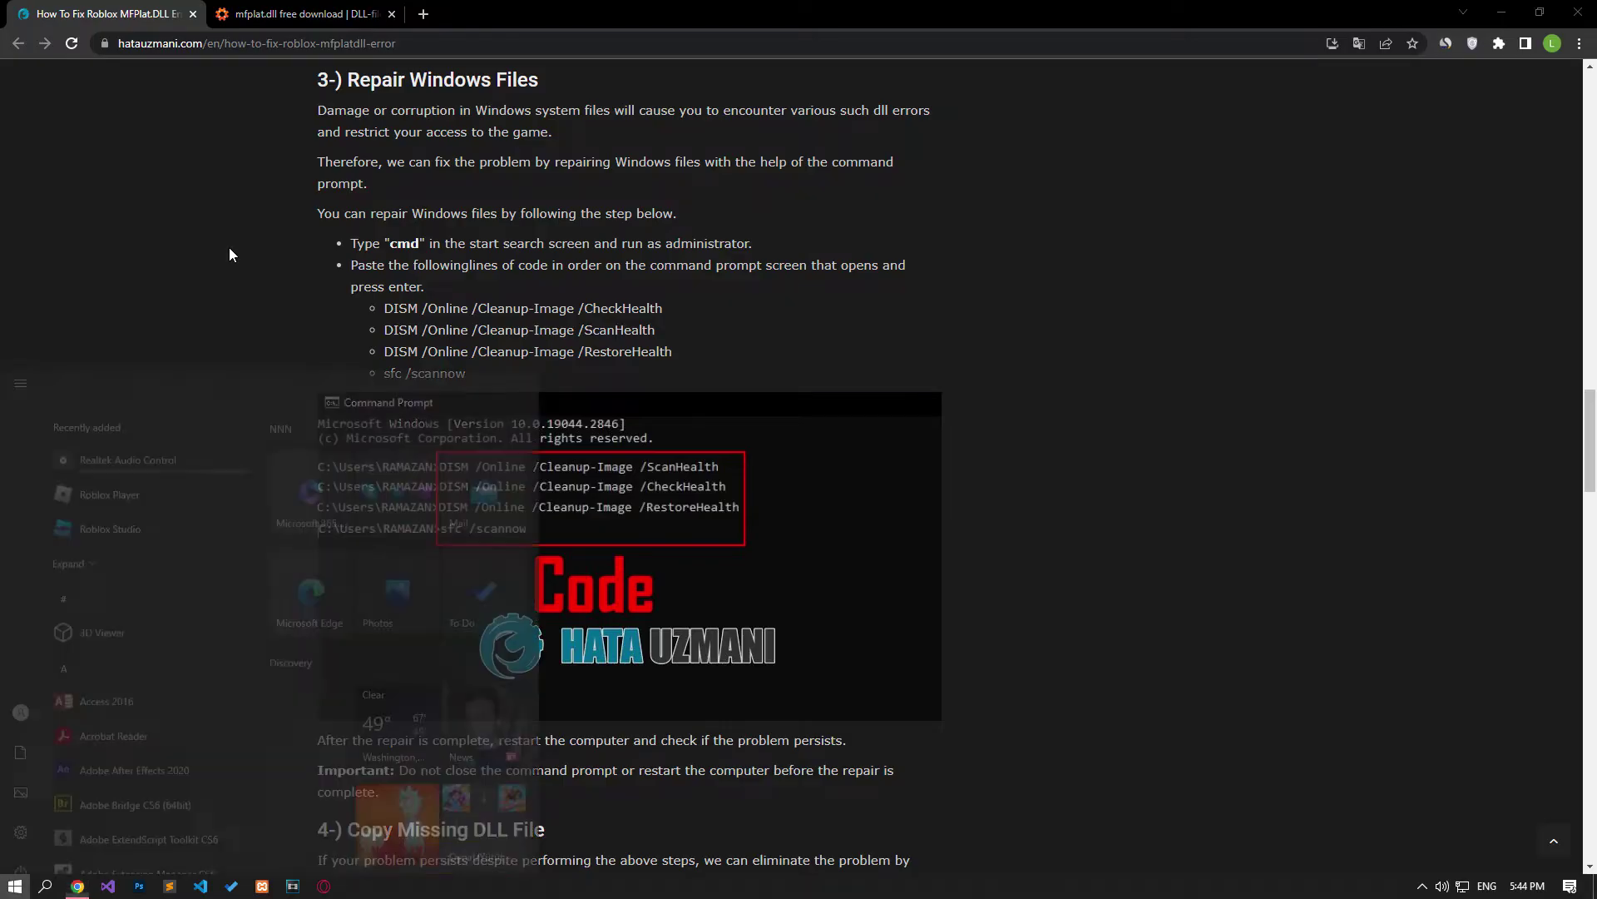
text(cmd)
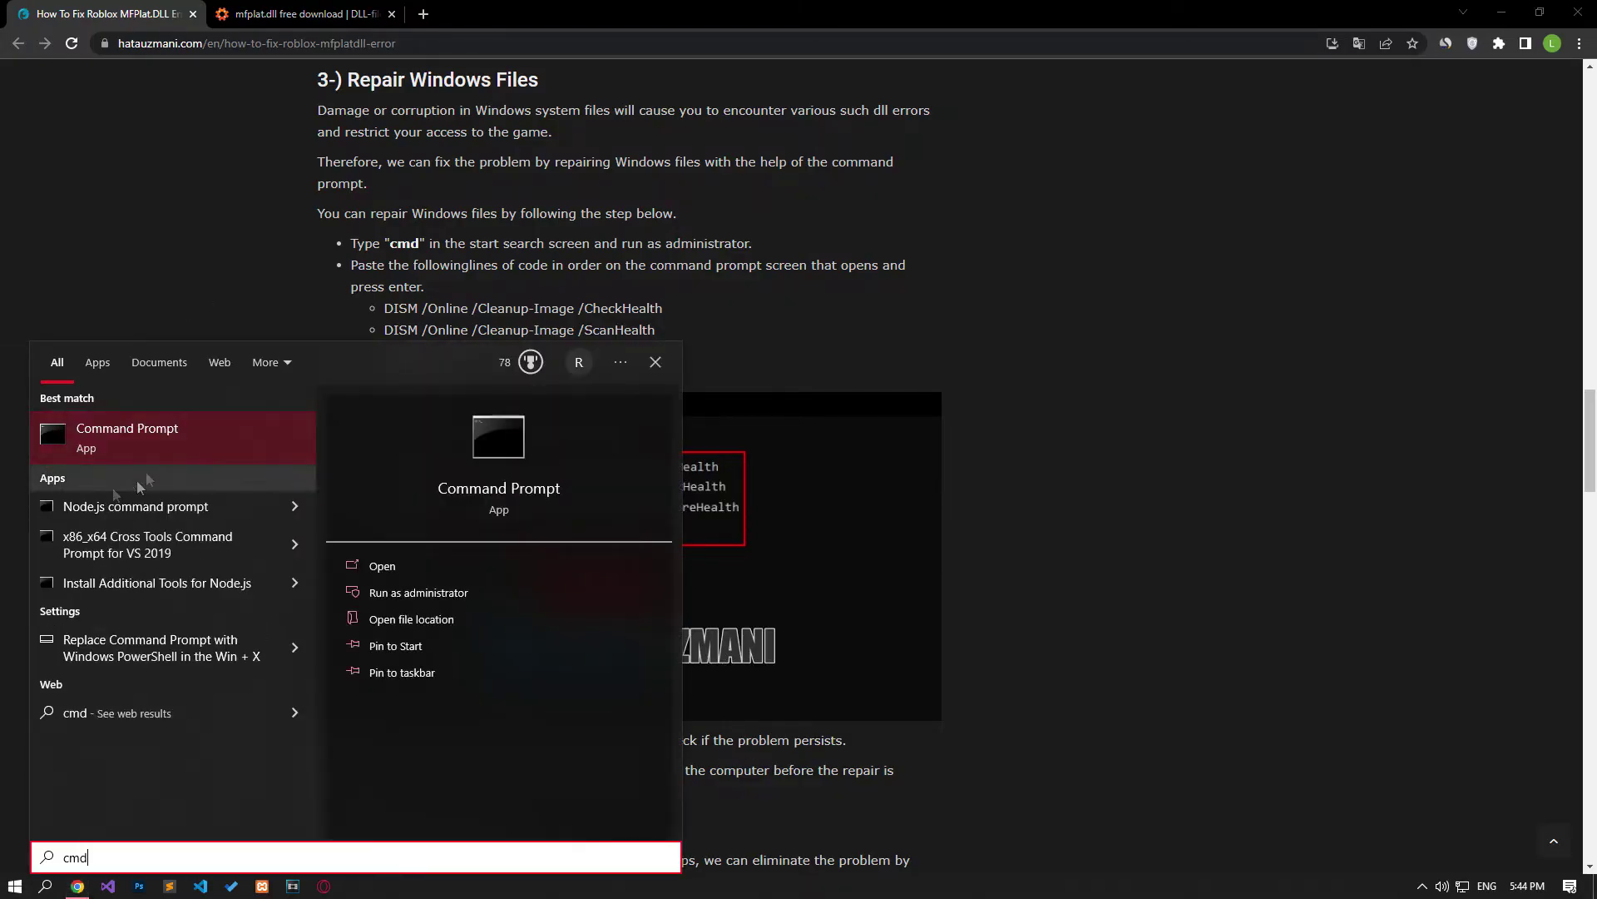
right_click(108, 456)
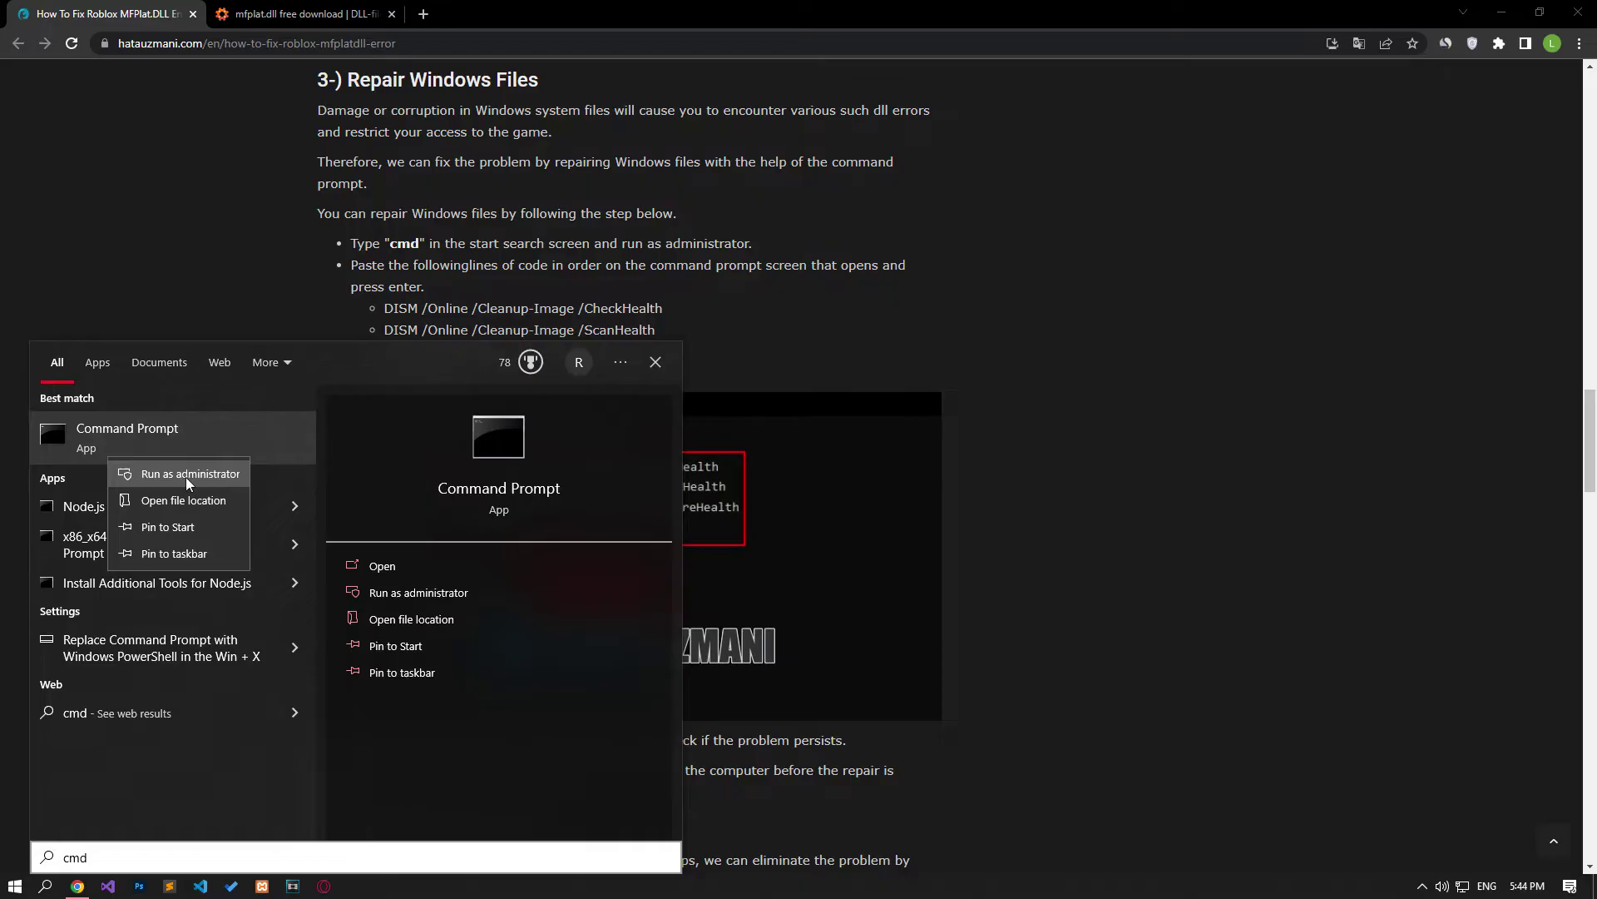
key(Escape)
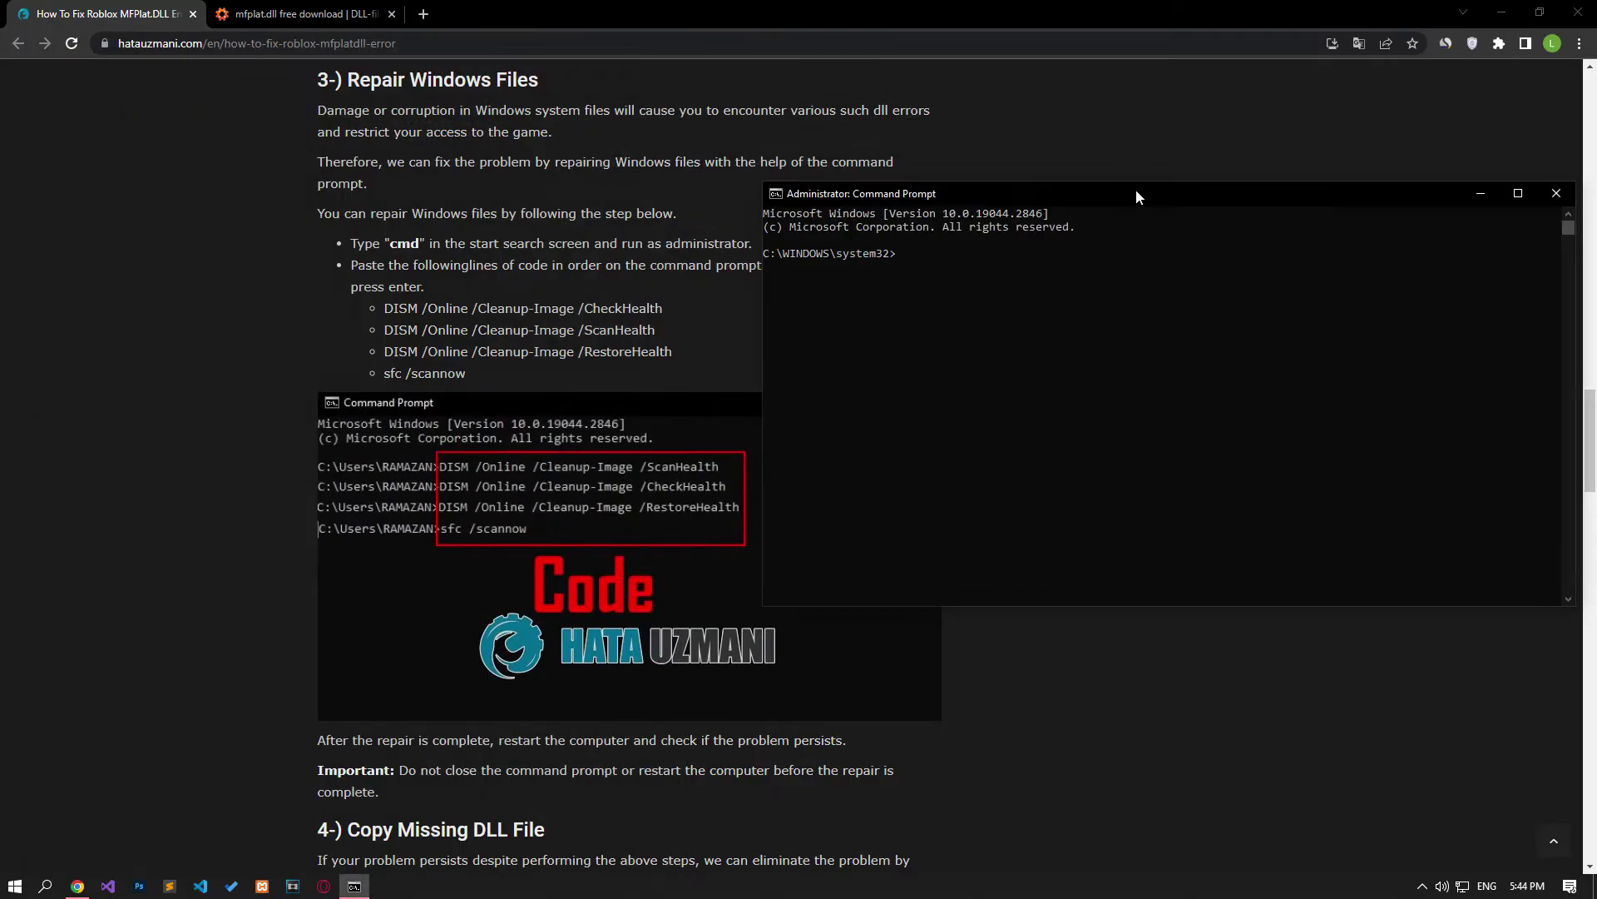
- Select the DISM and sfc repair commands in the article, then view the restart options
drag(578, 308, 676, 308)
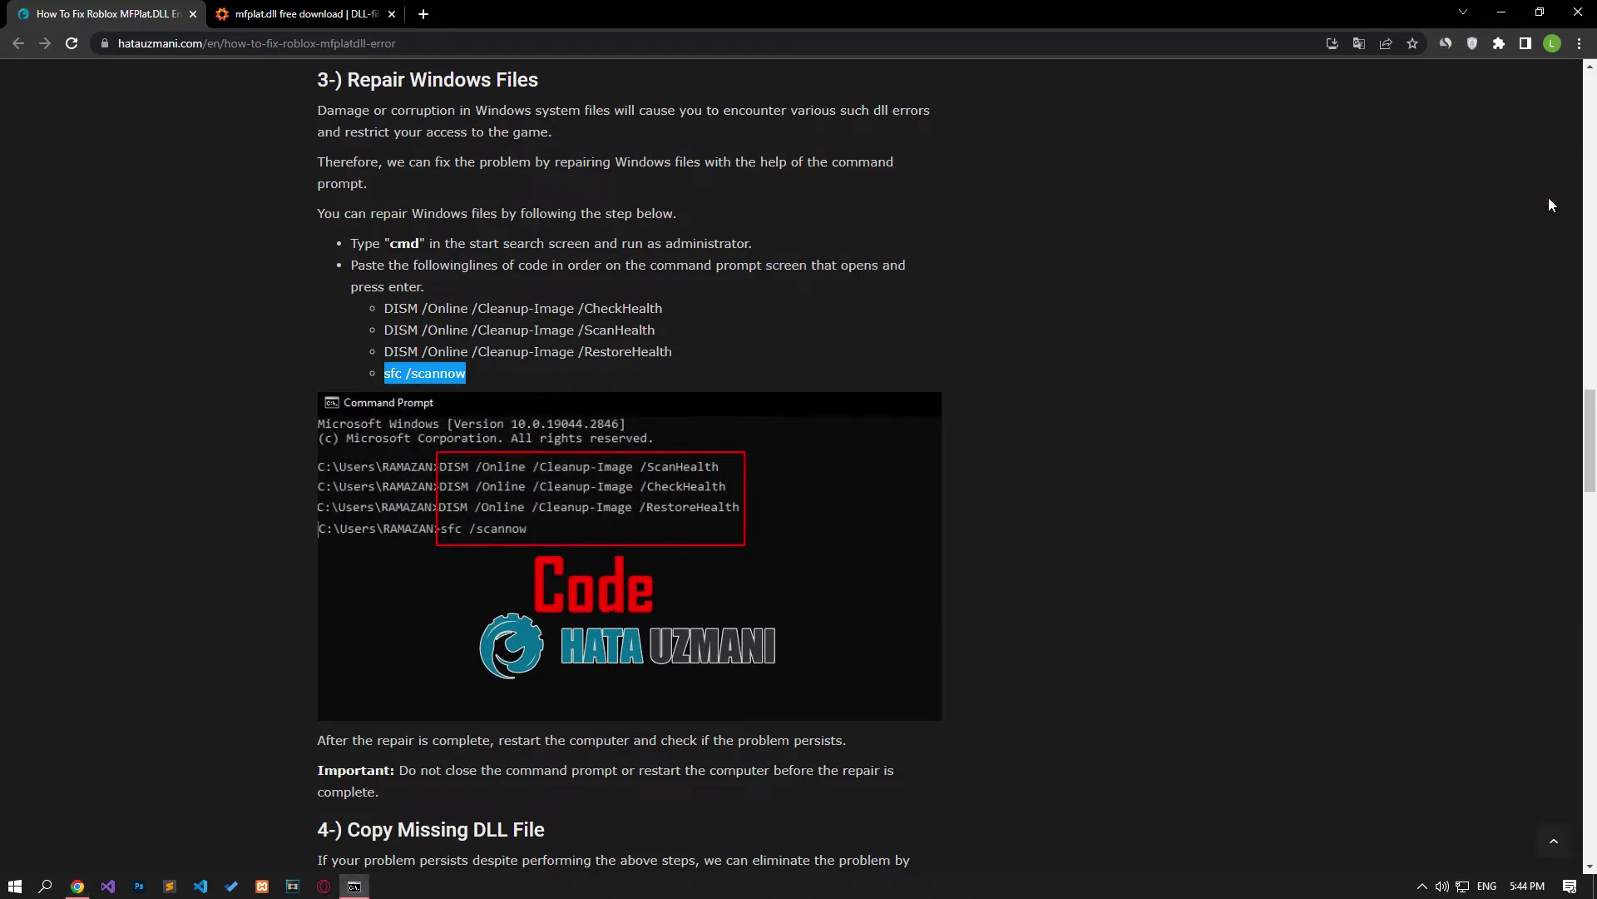
click(15, 885)
click(21, 856)
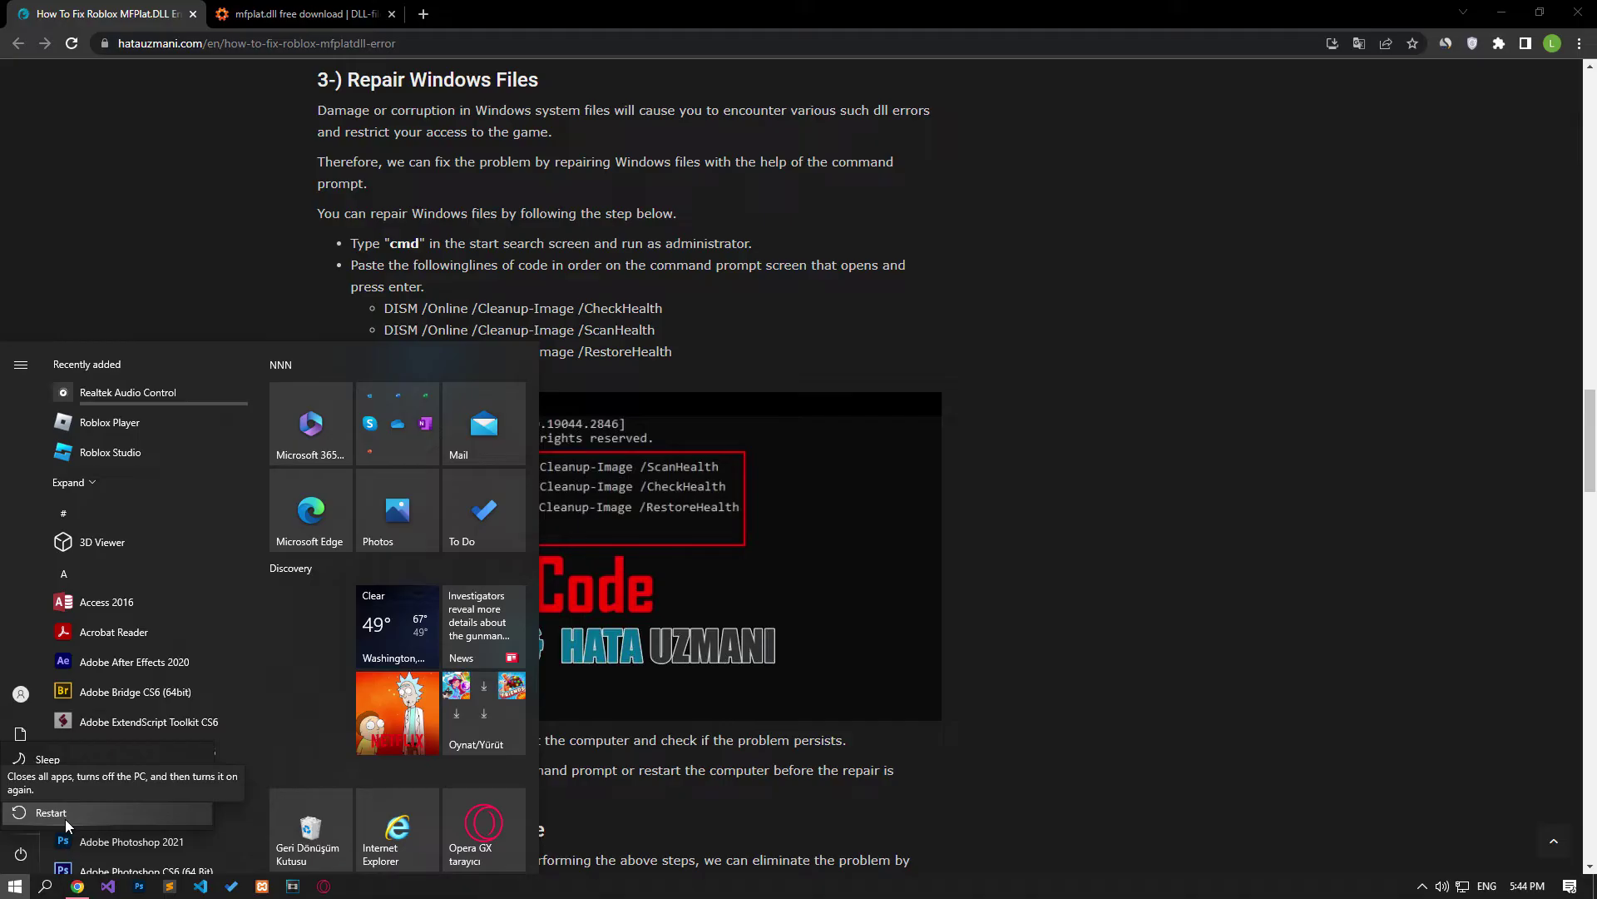
click(273, 441)
scroll(274, 440, down, 6)
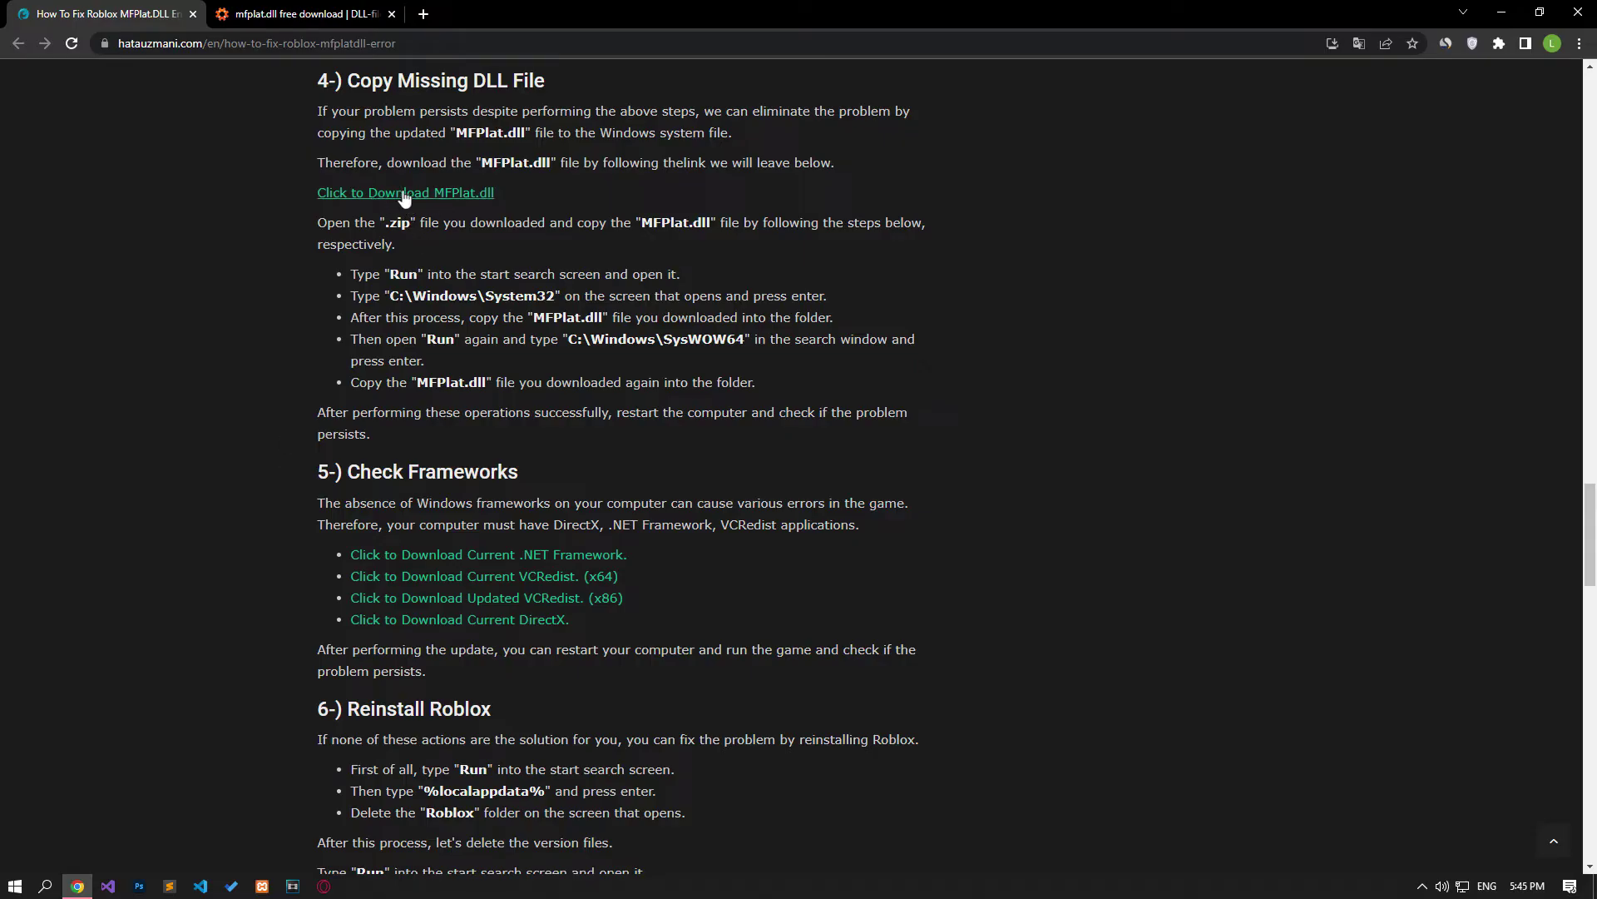
- Download the 32-bit mfplat.dll as mfplat.zip from DLL-files.com and close its tab
click(300, 14)
scroll(721, 570, down, 4)
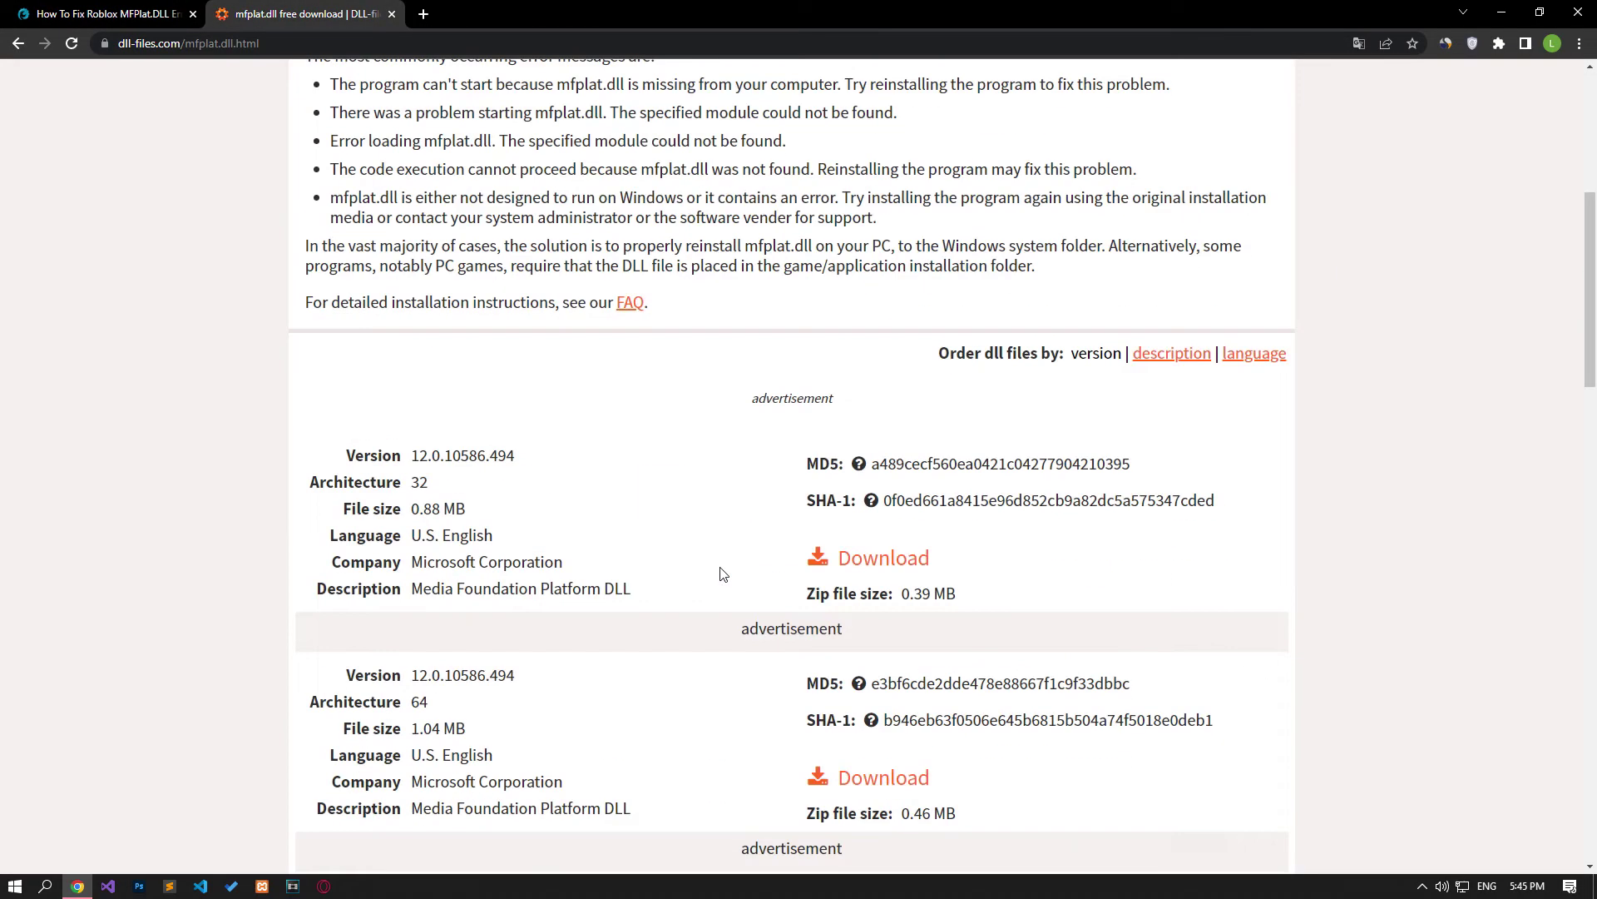
click(897, 572)
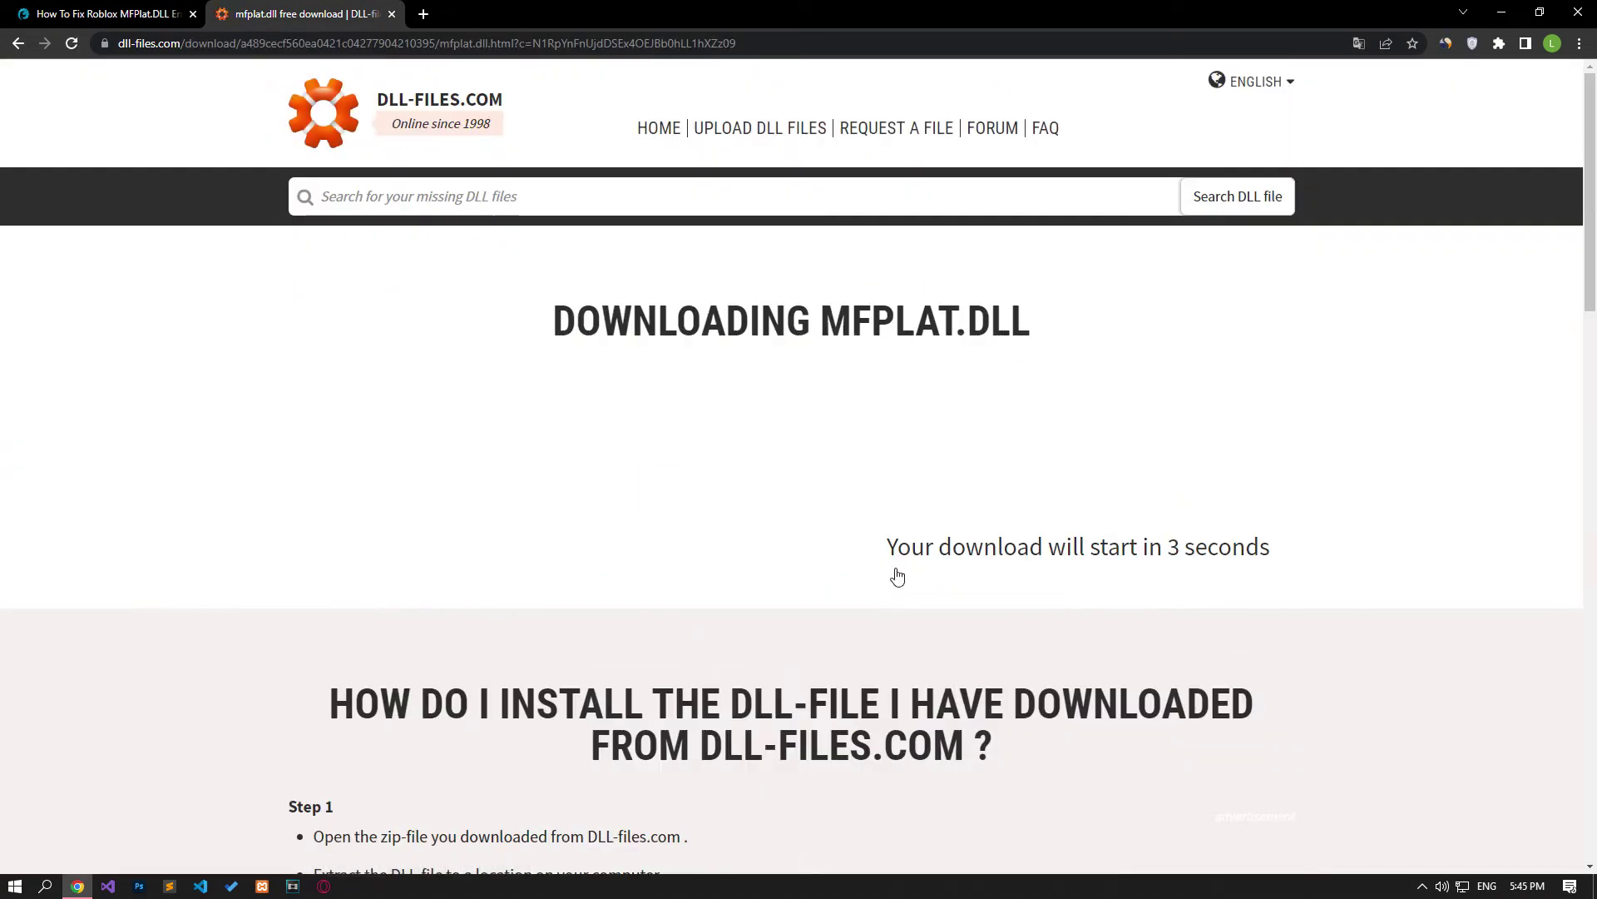
key(ctrl+w)
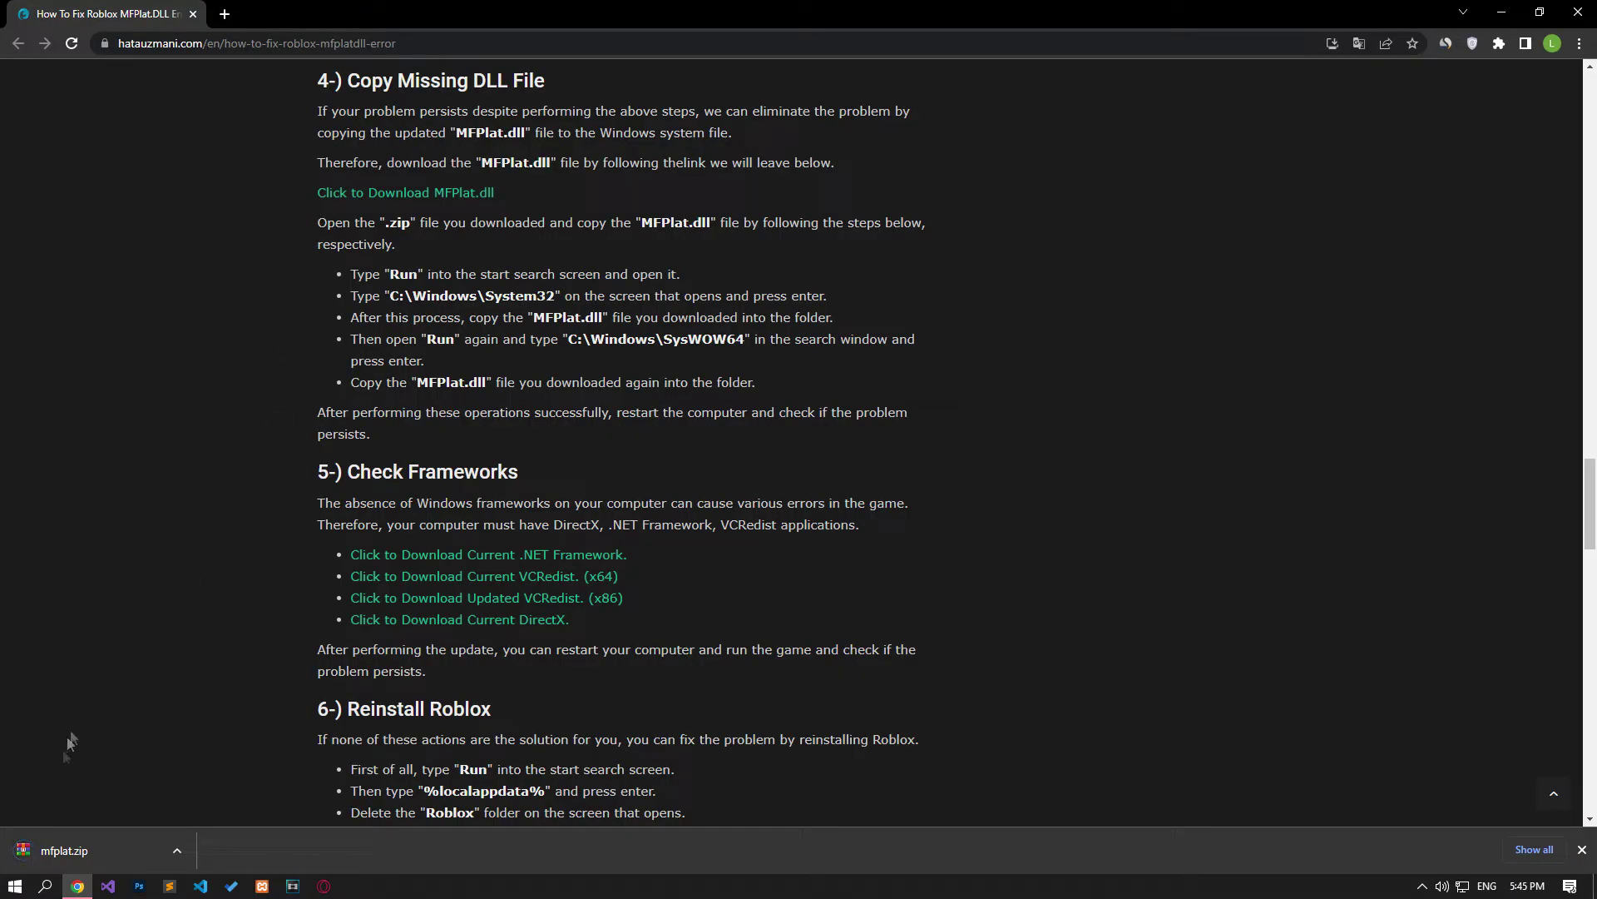
- Open mfplat.zip, then open C:\Windows\System32 by pasting the copied path into Run
click(75, 836)
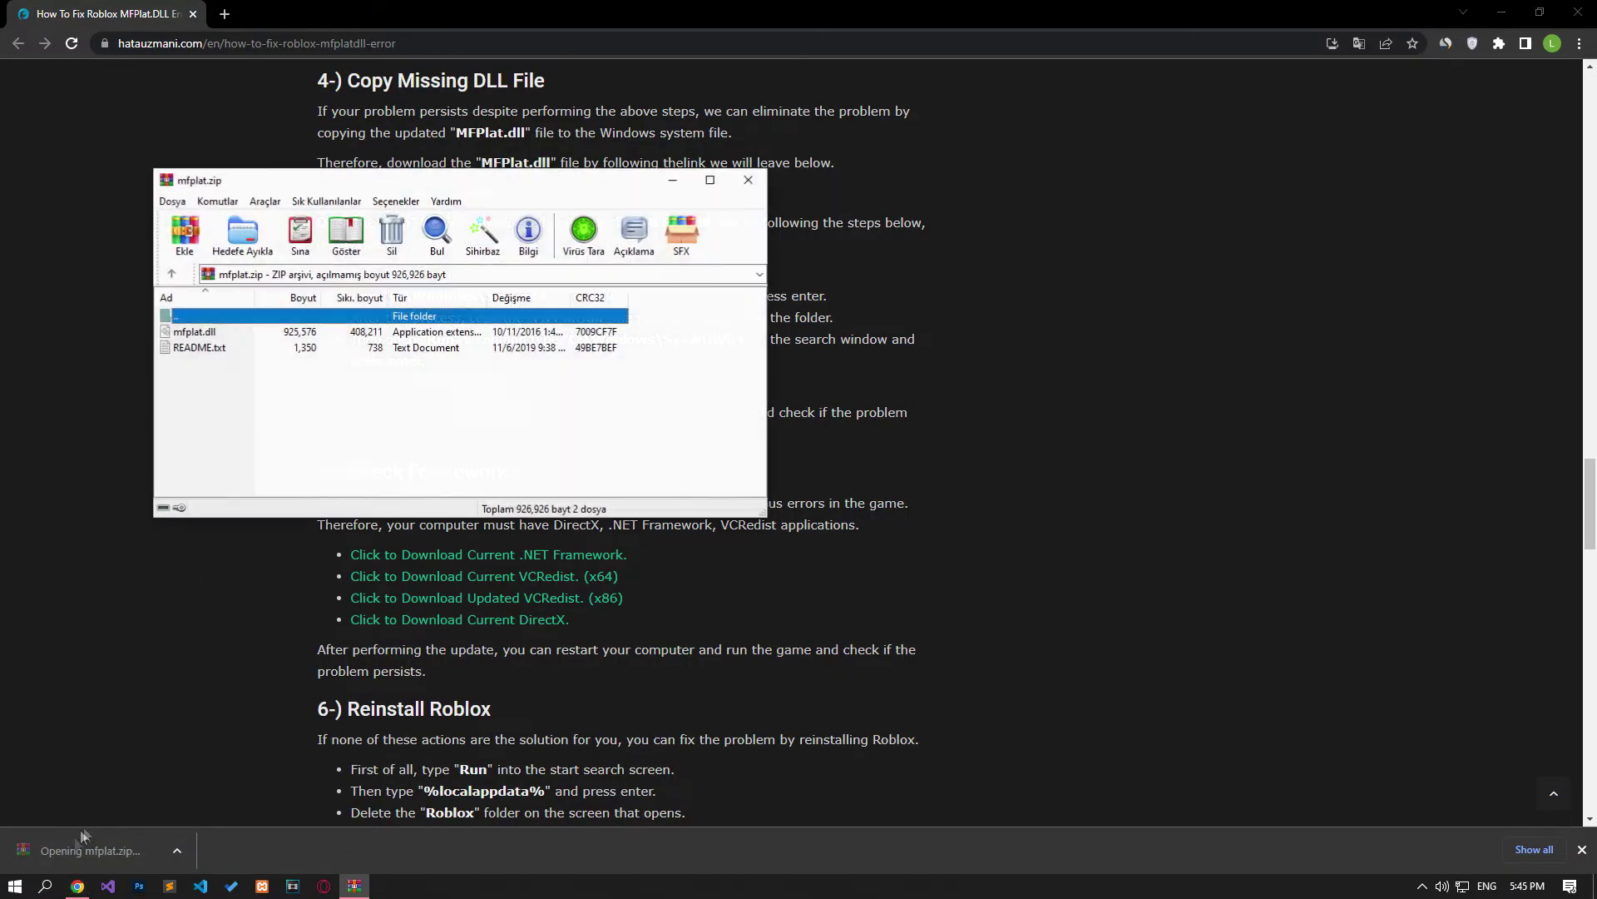
click(13, 887)
text(r)
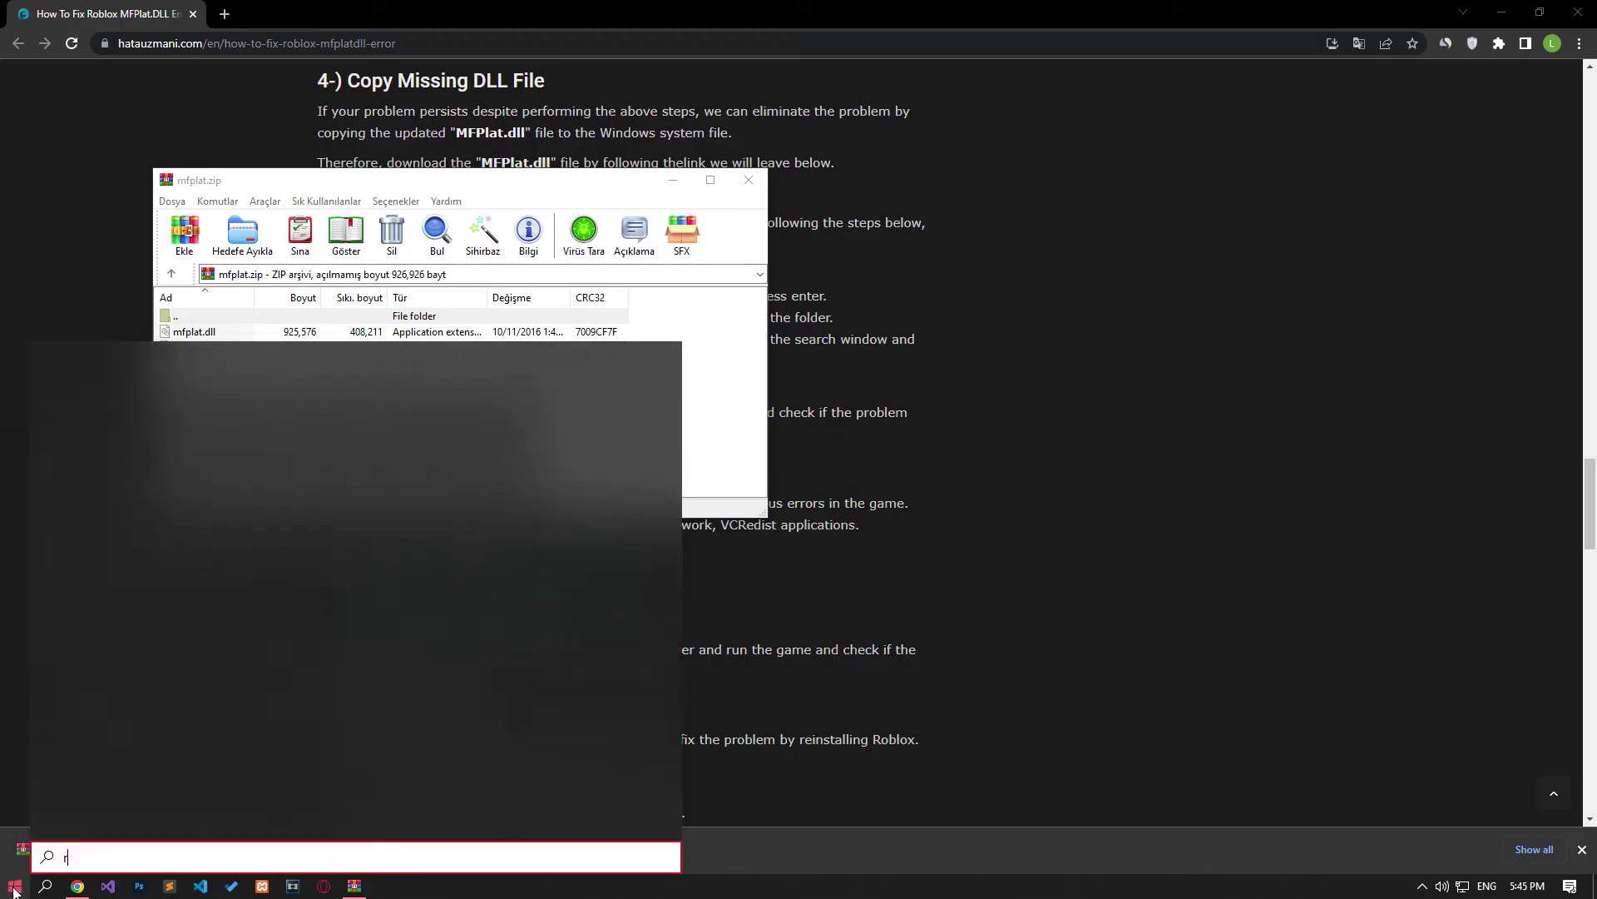
text(un)
click(233, 419)
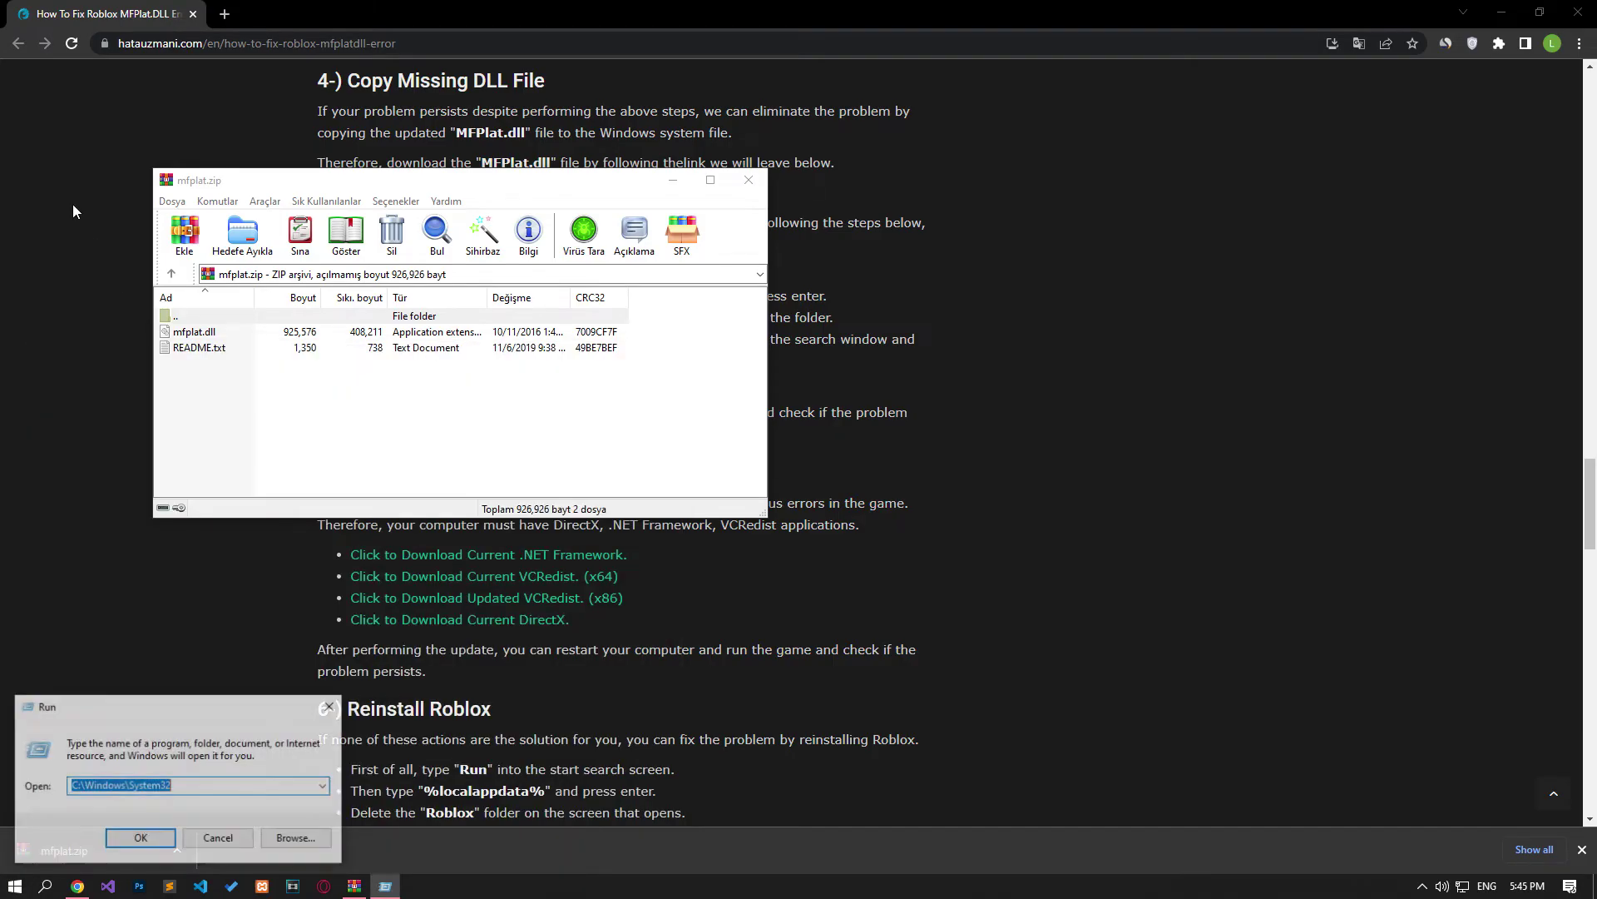
click(73, 203)
drag(390, 296, 553, 296)
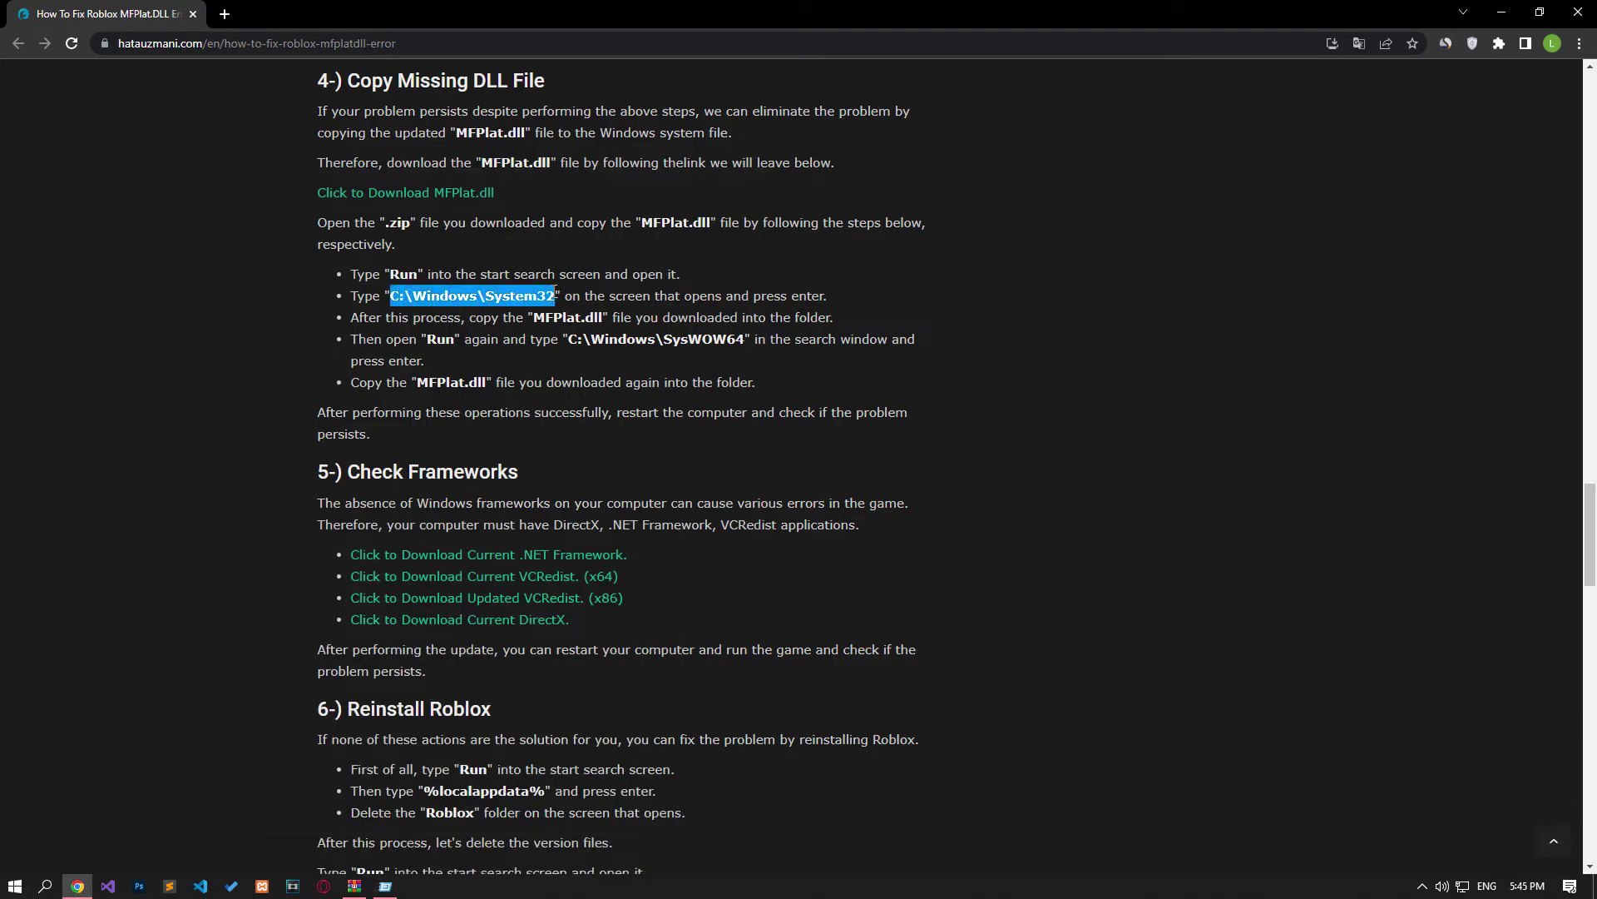
right_click(571, 305)
click(594, 304)
click(384, 886)
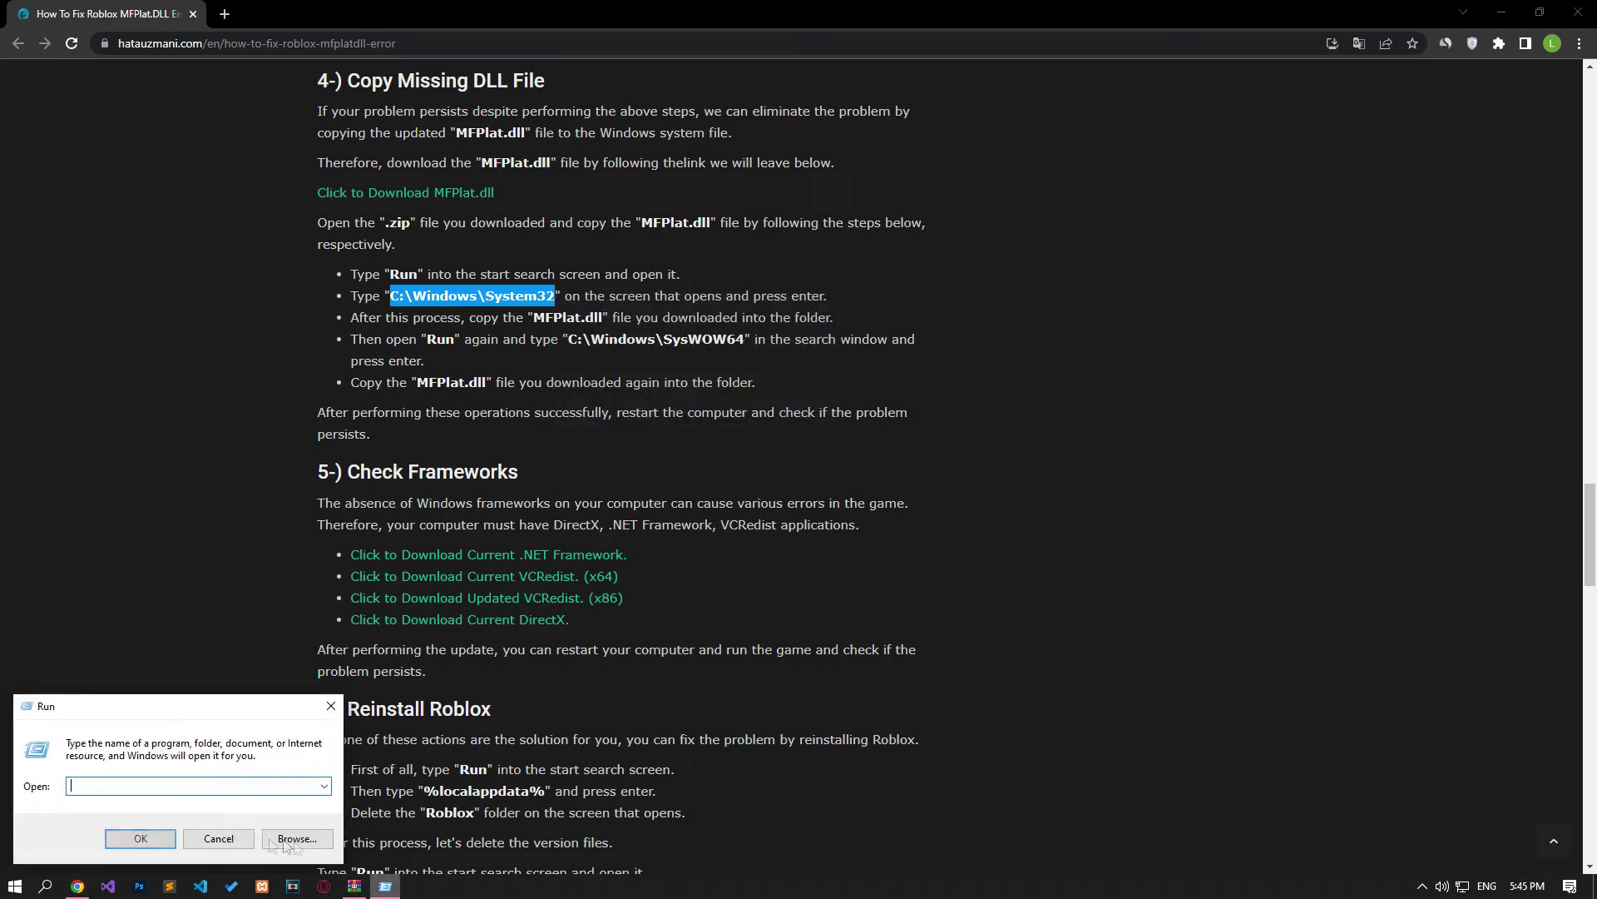
right_click(178, 788)
click(219, 633)
click(139, 837)
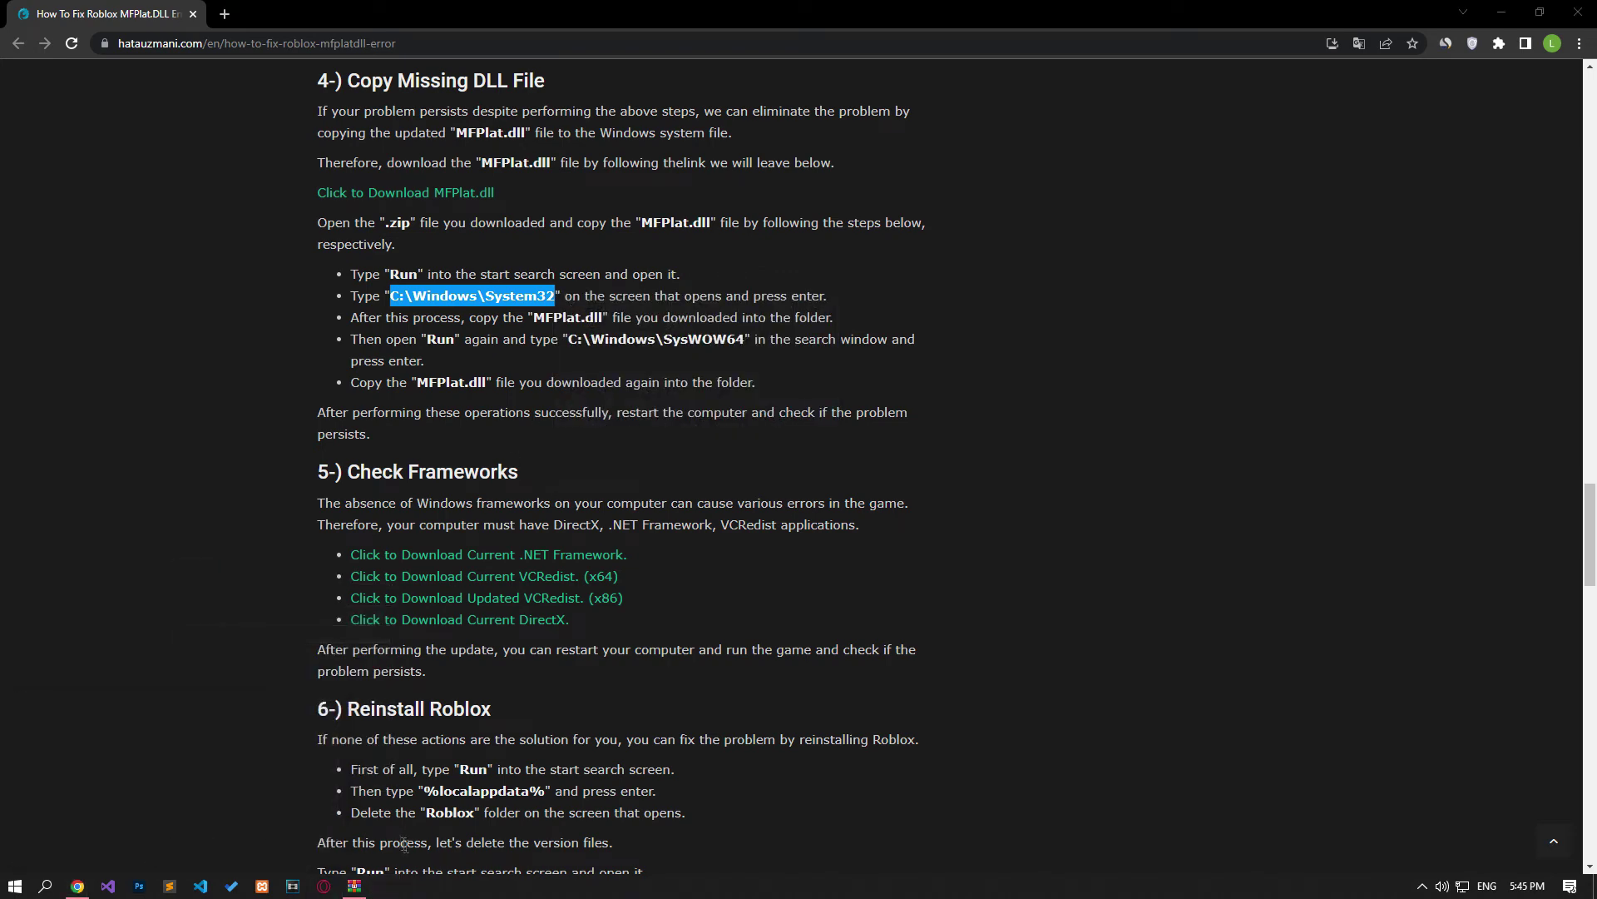
- Drag mfplat.dll into System32, choosing Replace and Continue until access is denied
click(354, 886)
drag(195, 334, 376, 600)
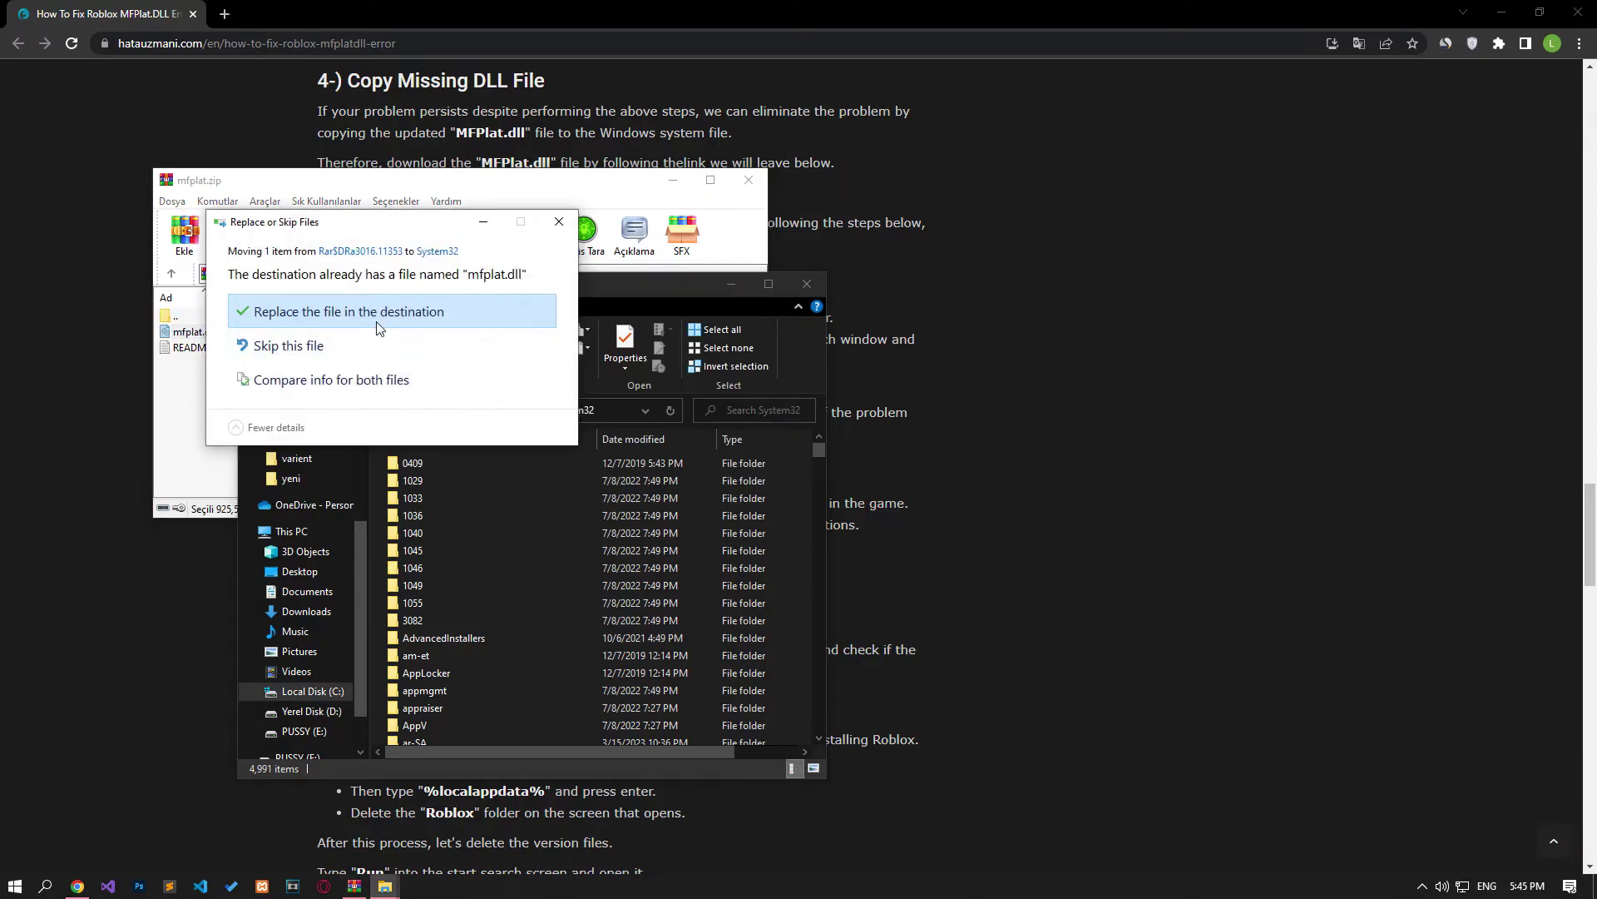
click(412, 322)
click(356, 327)
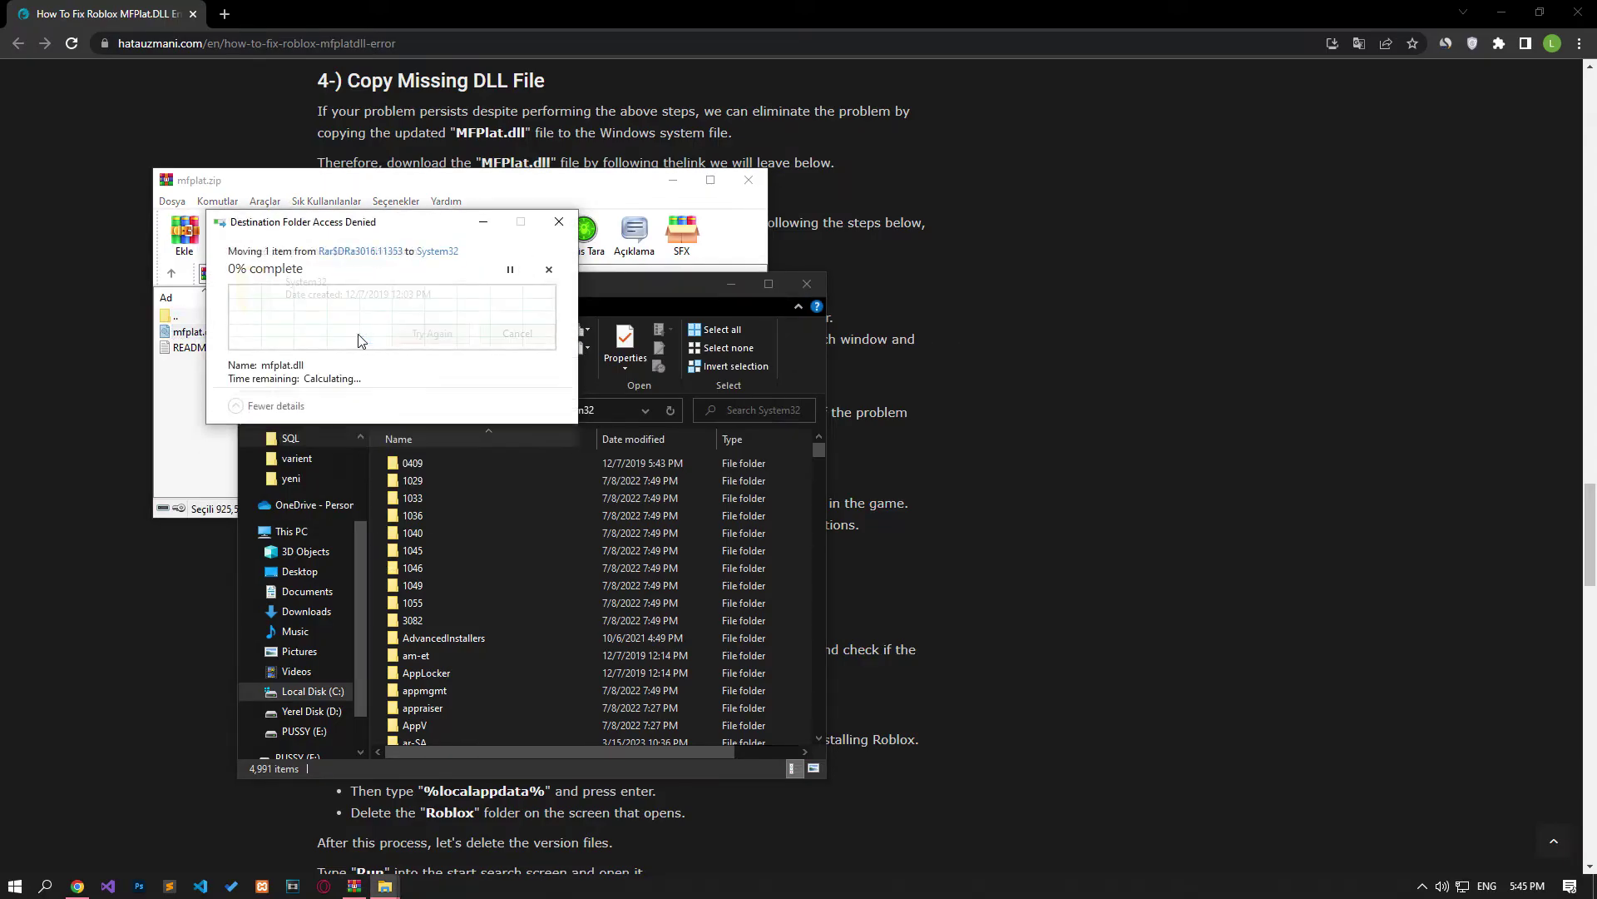
click(550, 335)
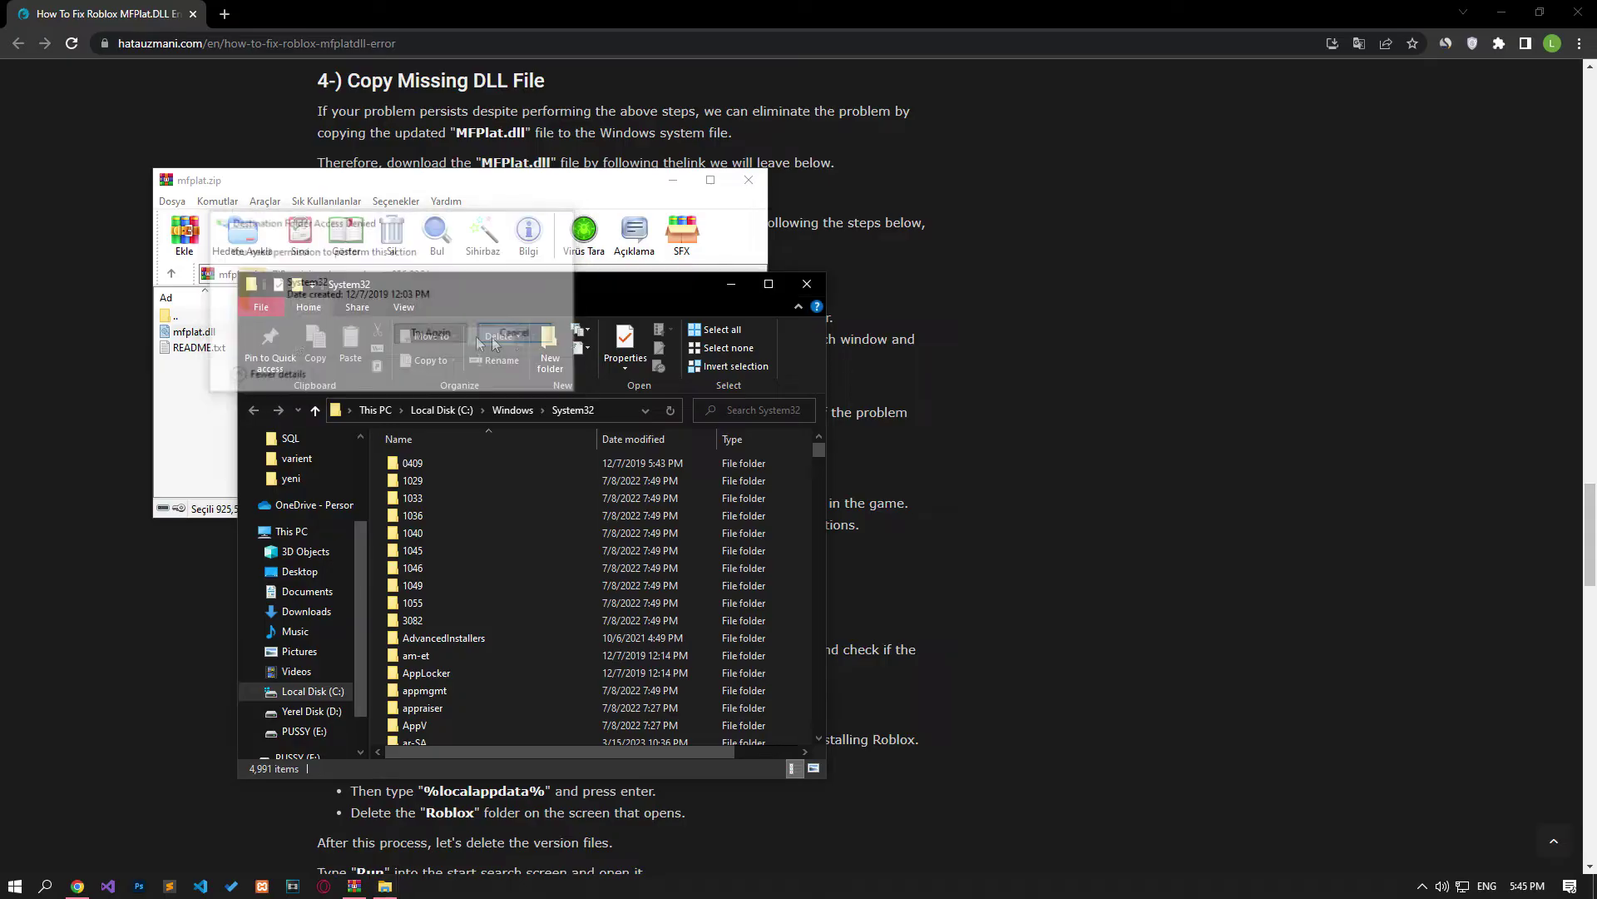
- Try moving mfplat.dll into SysWOW64, cancelling when permission is refused
click(514, 409)
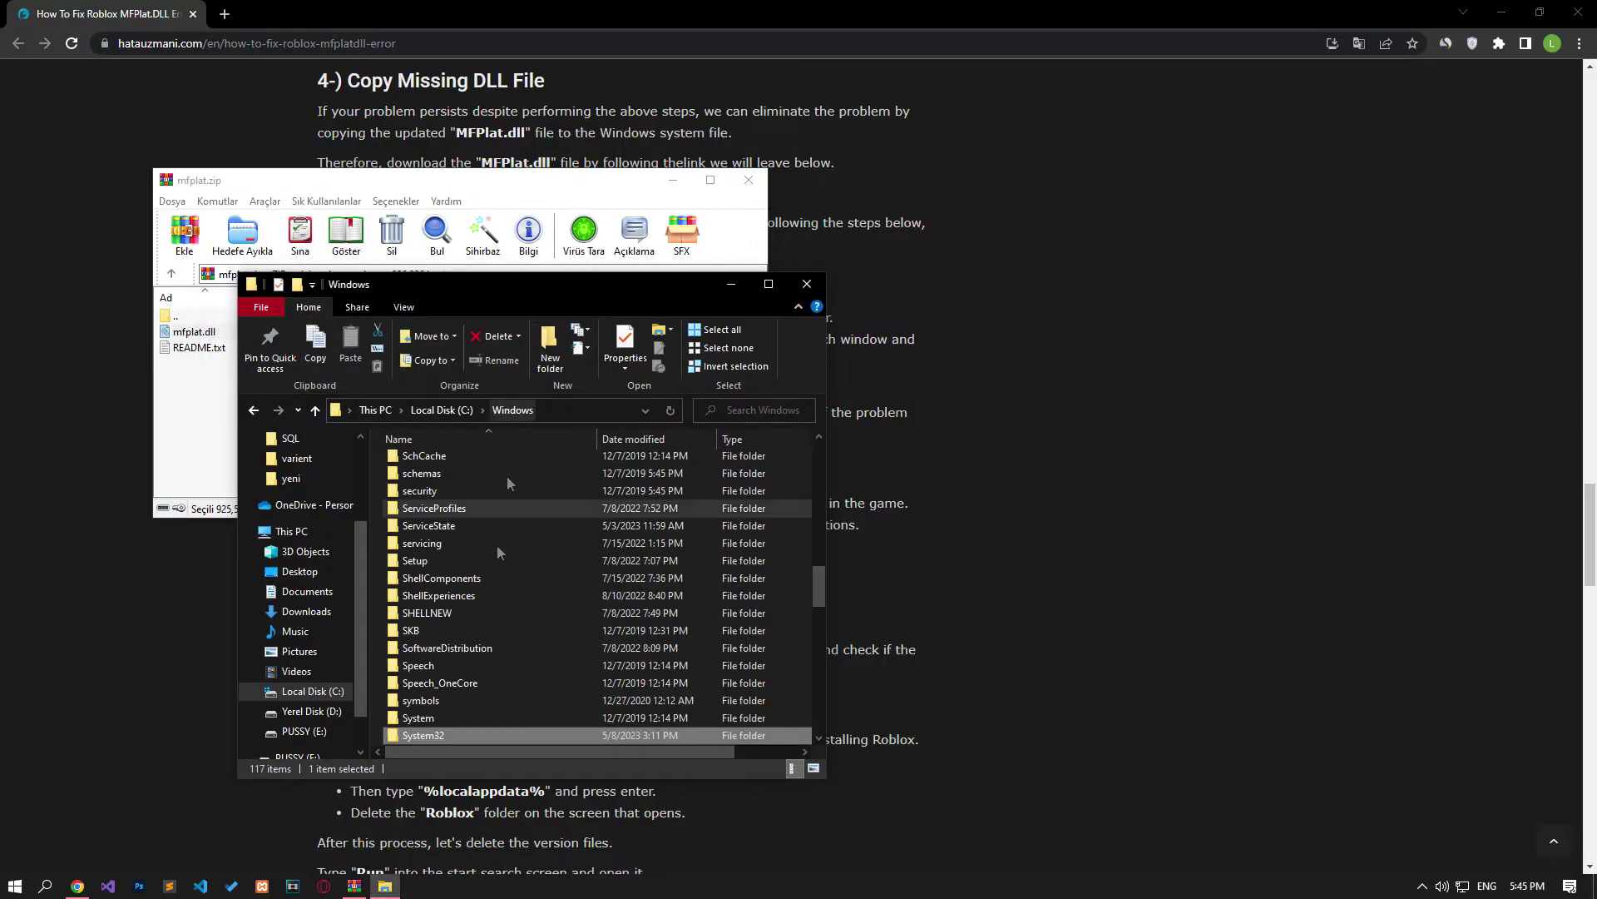
scroll(483, 735, down, 2)
click(420, 649)
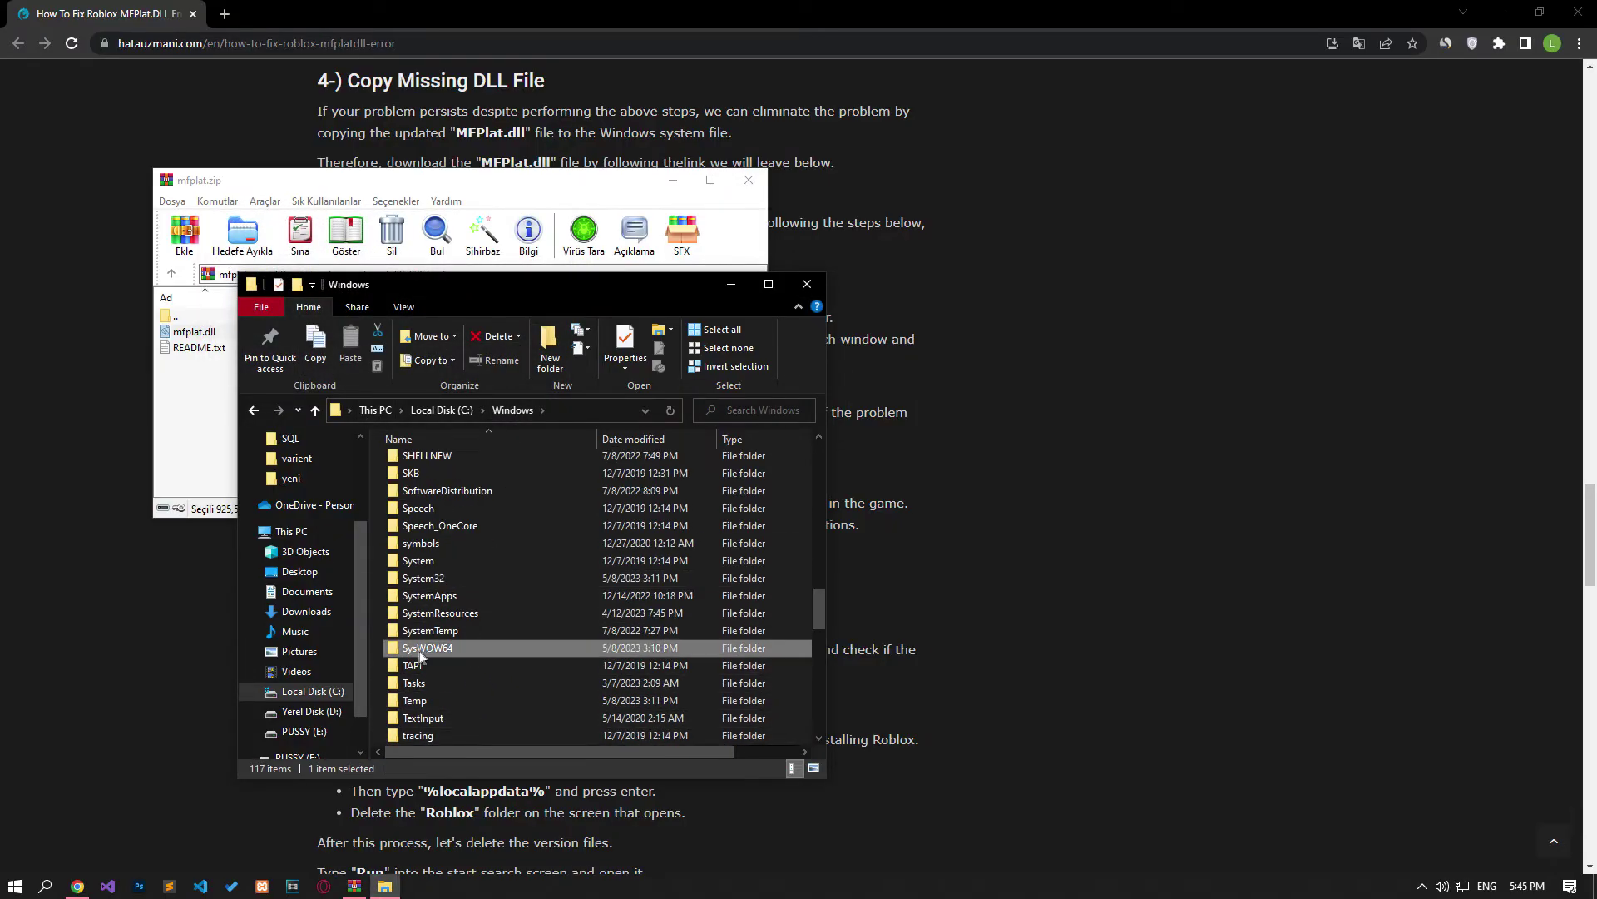
double_click(478, 650)
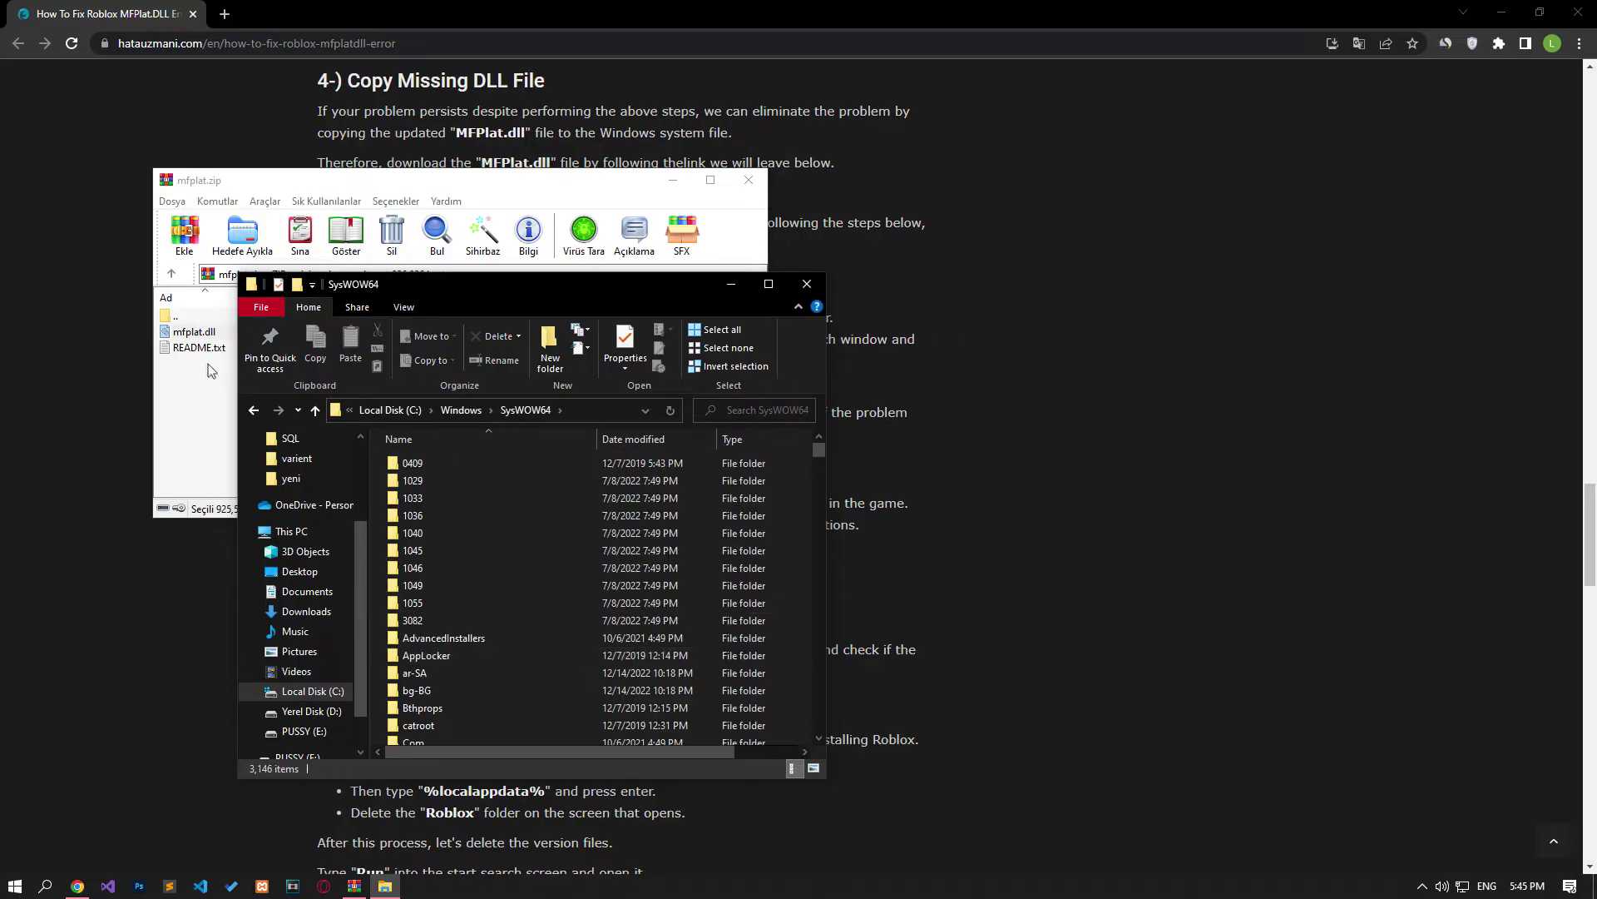
drag(181, 343, 375, 620)
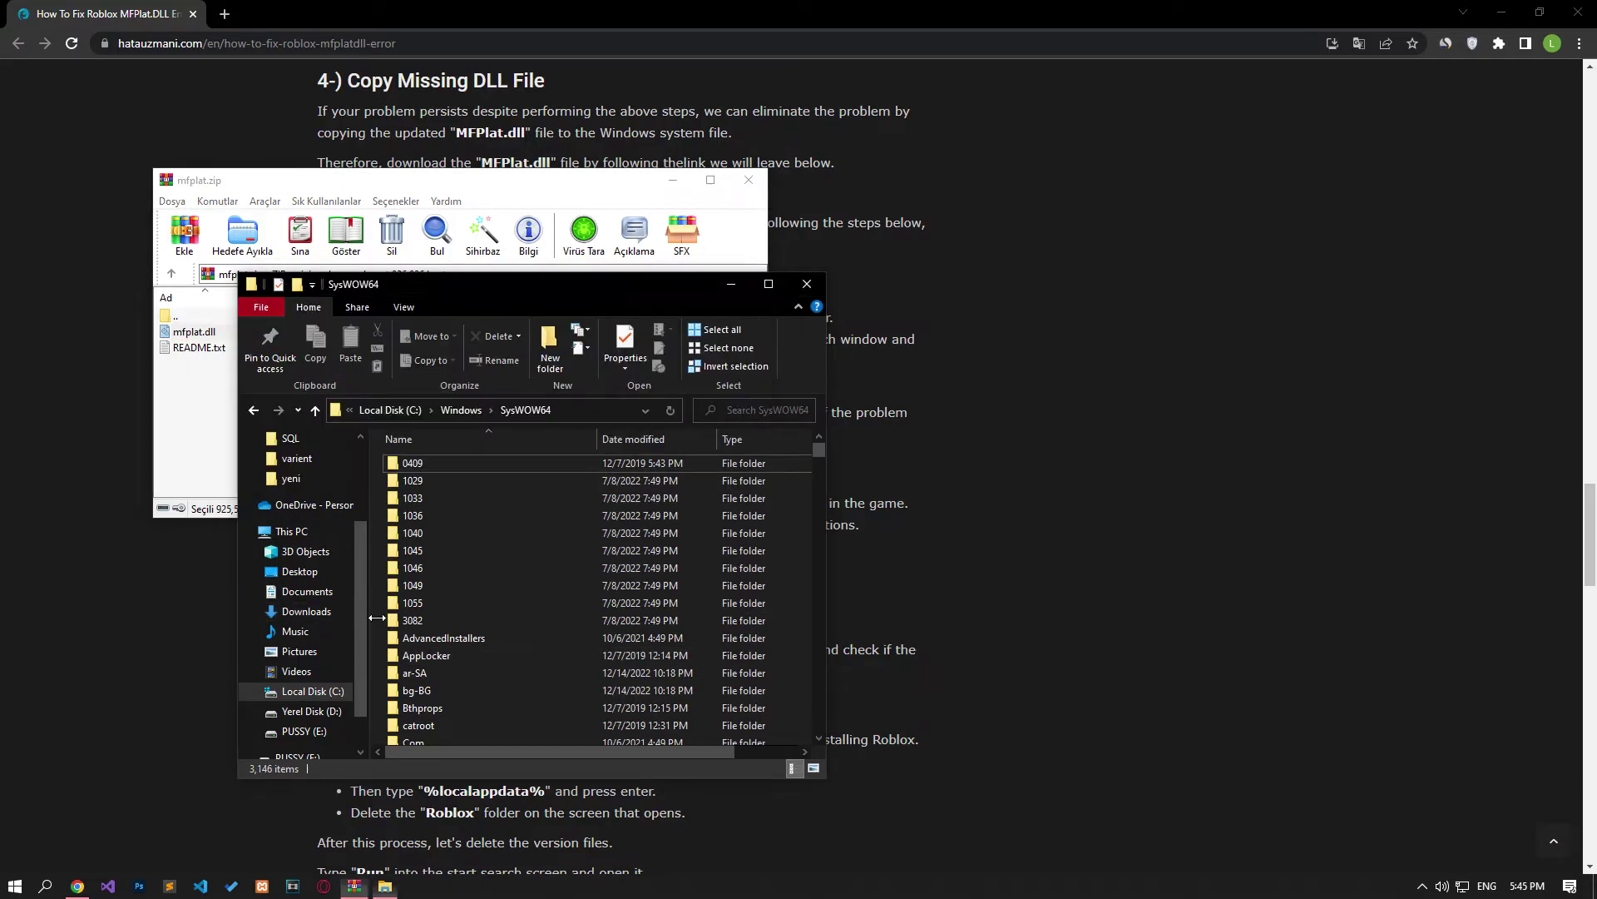
click(750, 307)
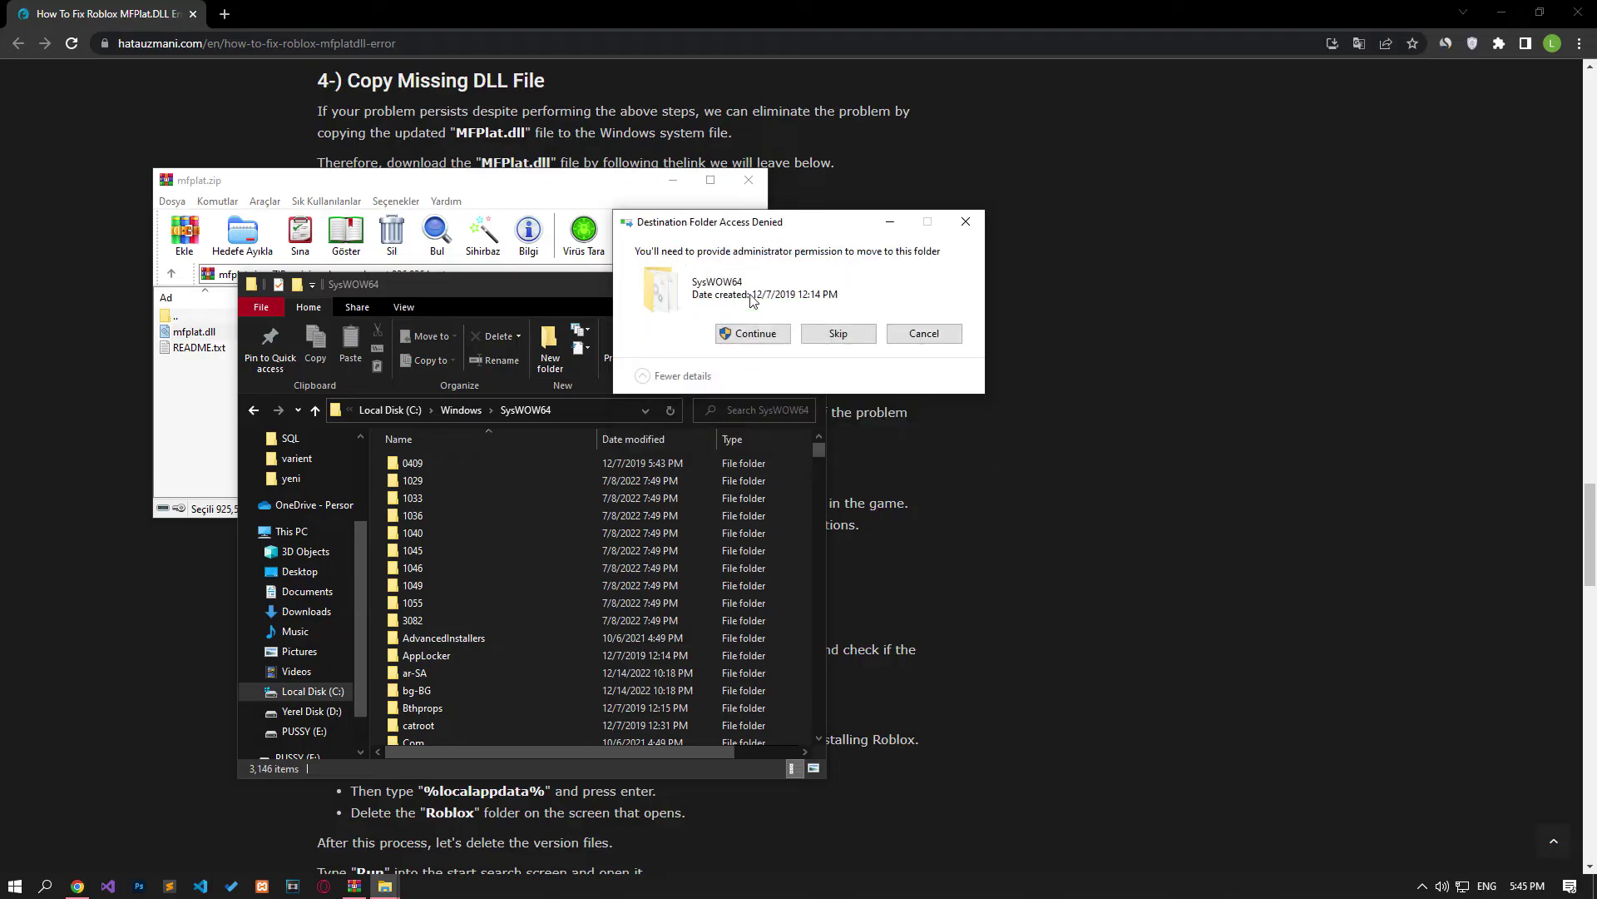
click(752, 335)
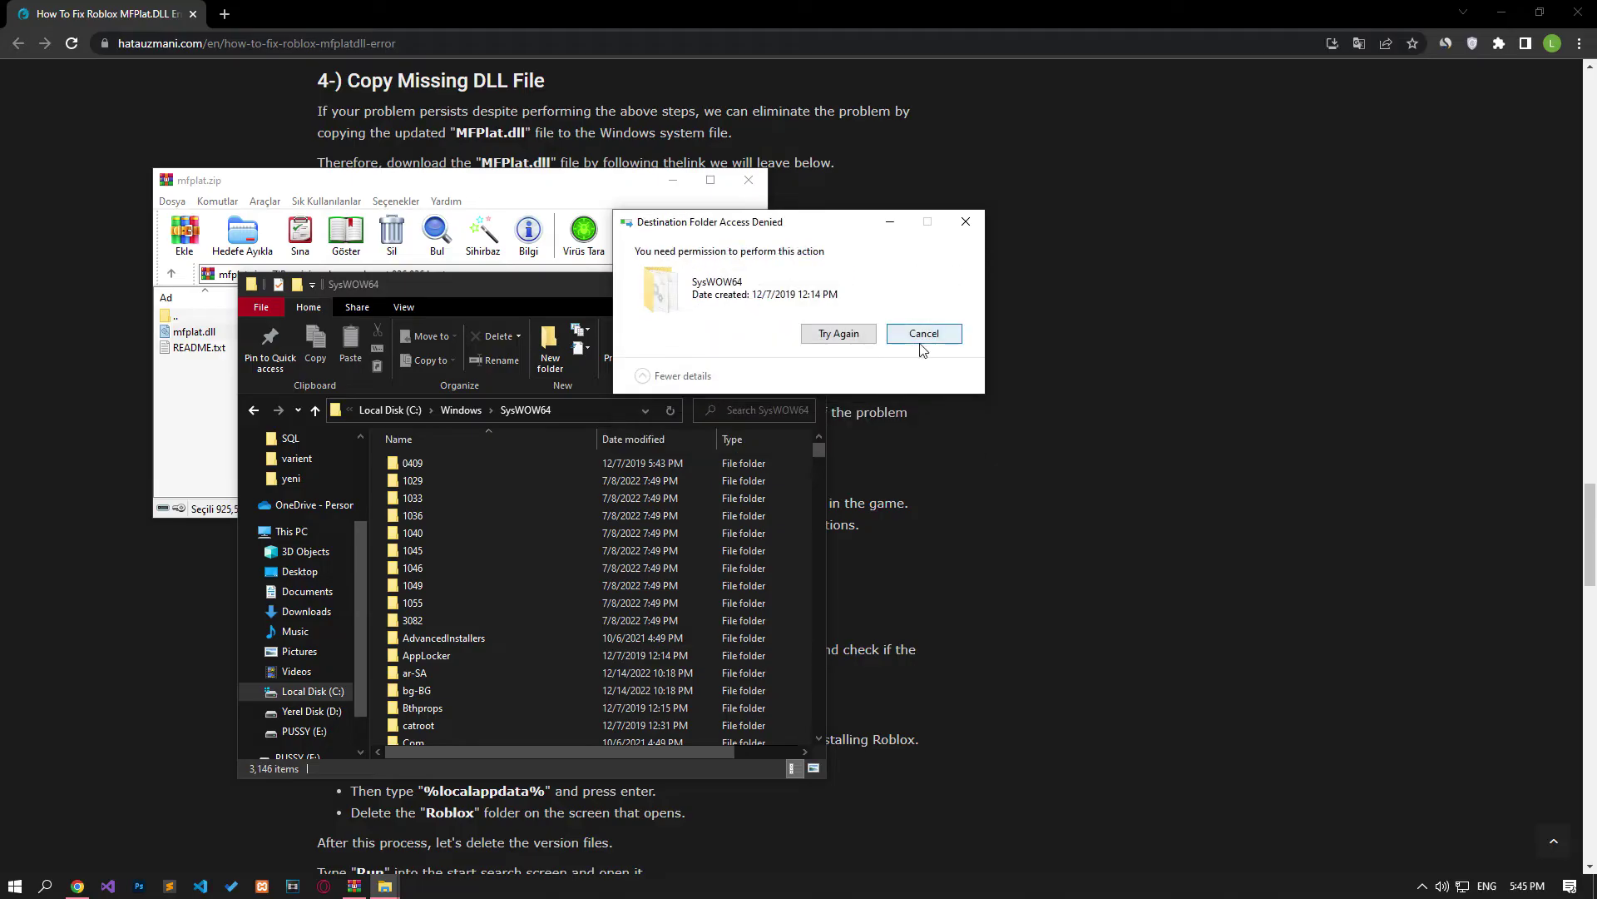
click(925, 334)
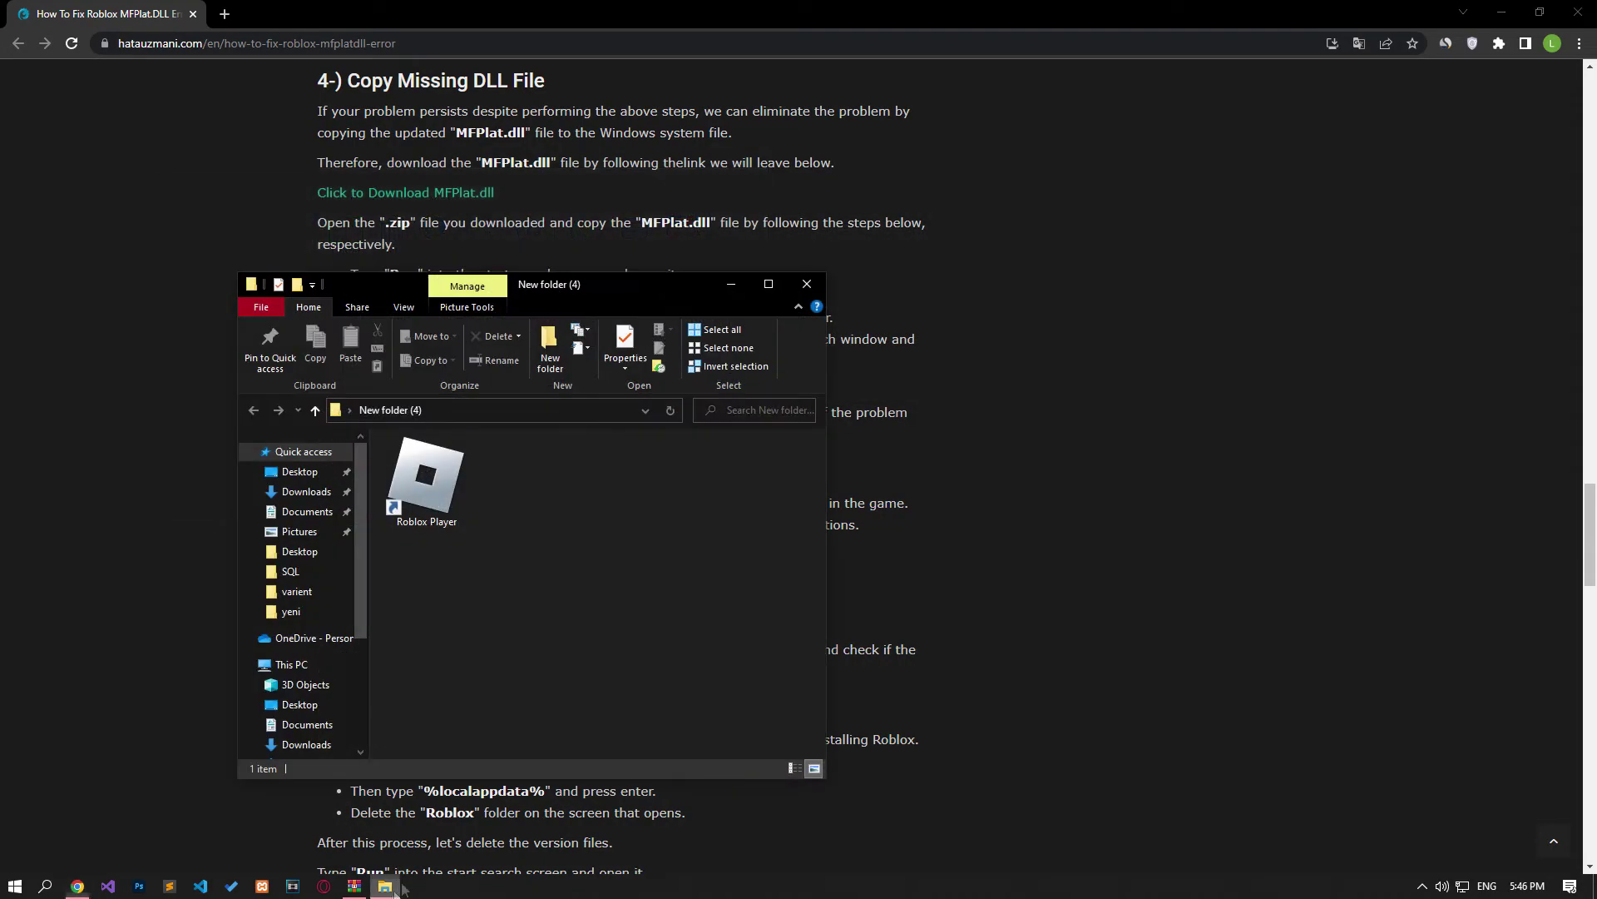
- Open the Roblox Player shortcut's file location and drag mfplat.dll from the archive into that version folder
click(410, 486)
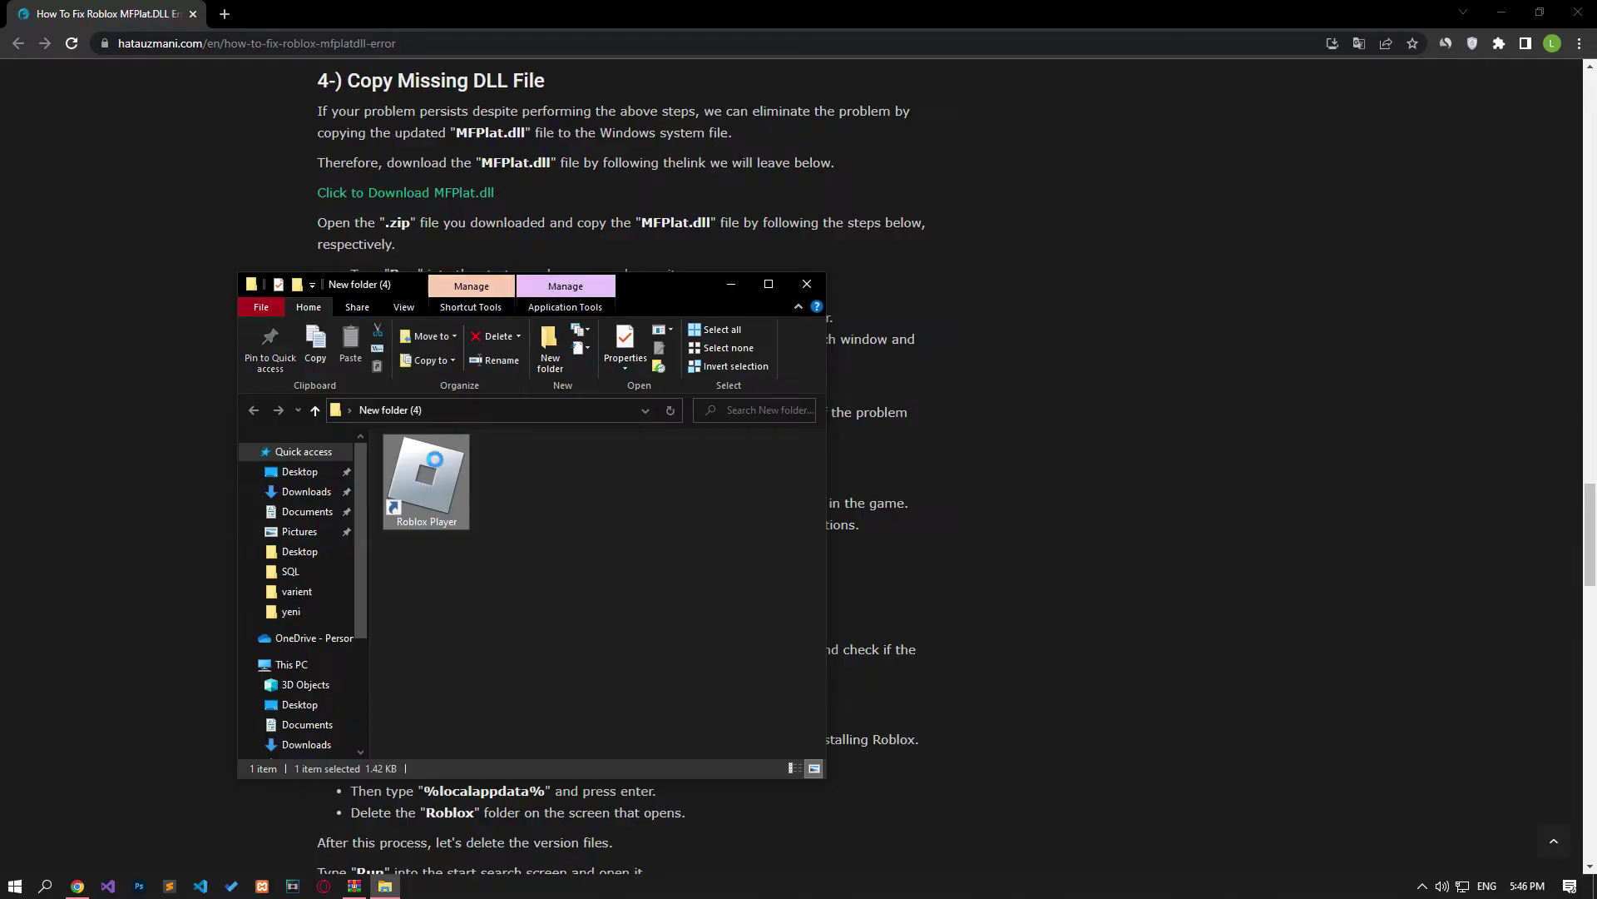
right_click(435, 458)
click(519, 429)
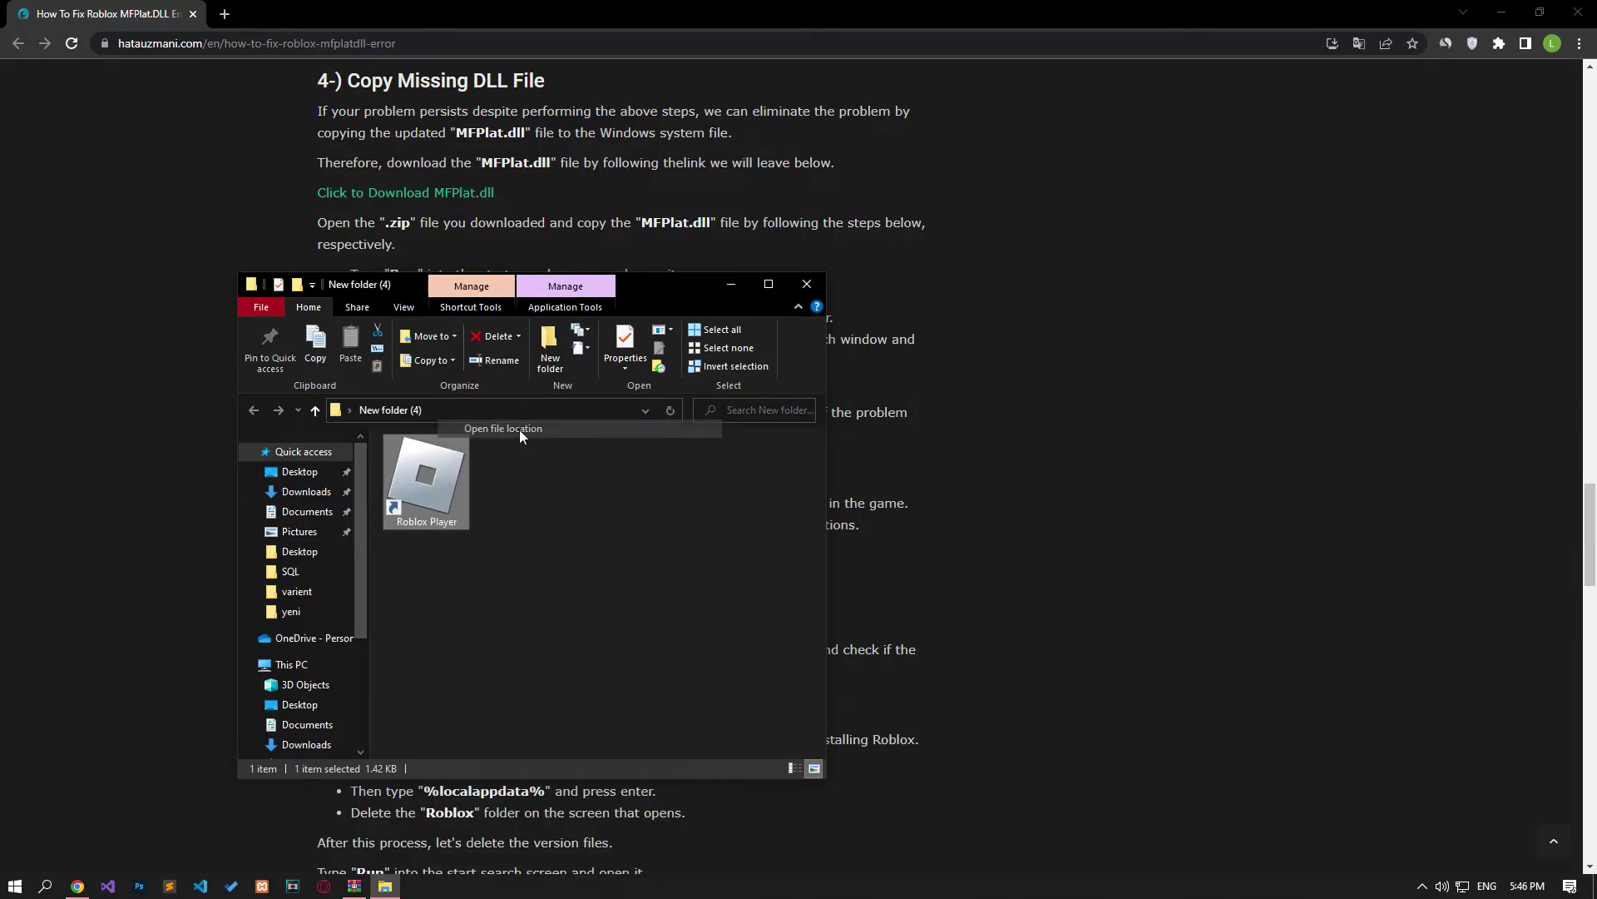
click(448, 713)
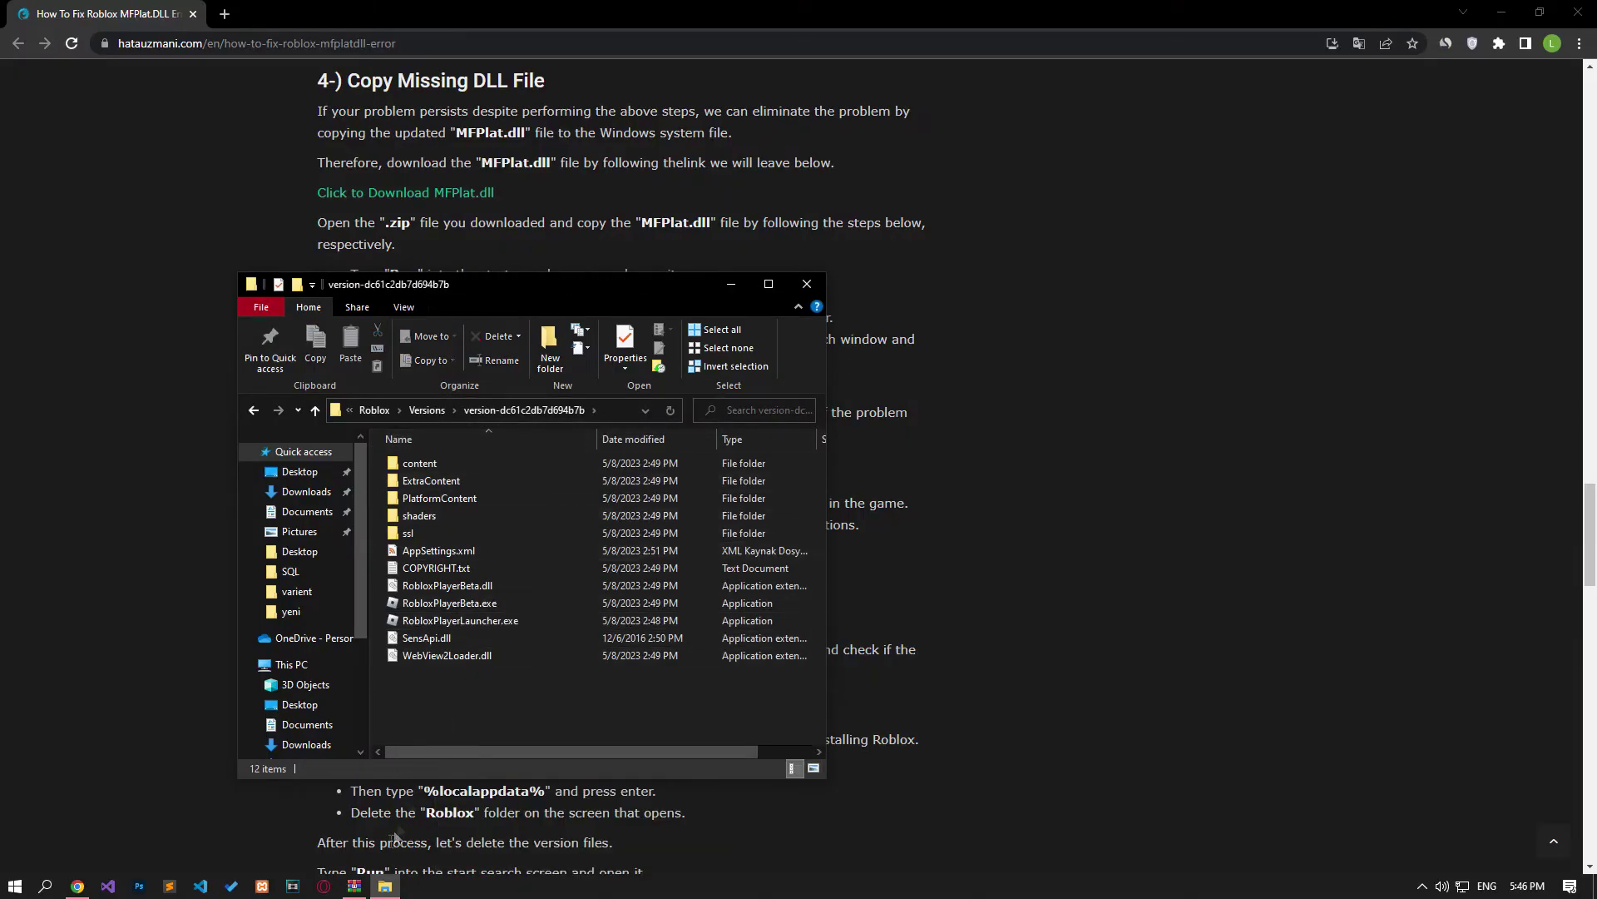
click(354, 886)
click(200, 347)
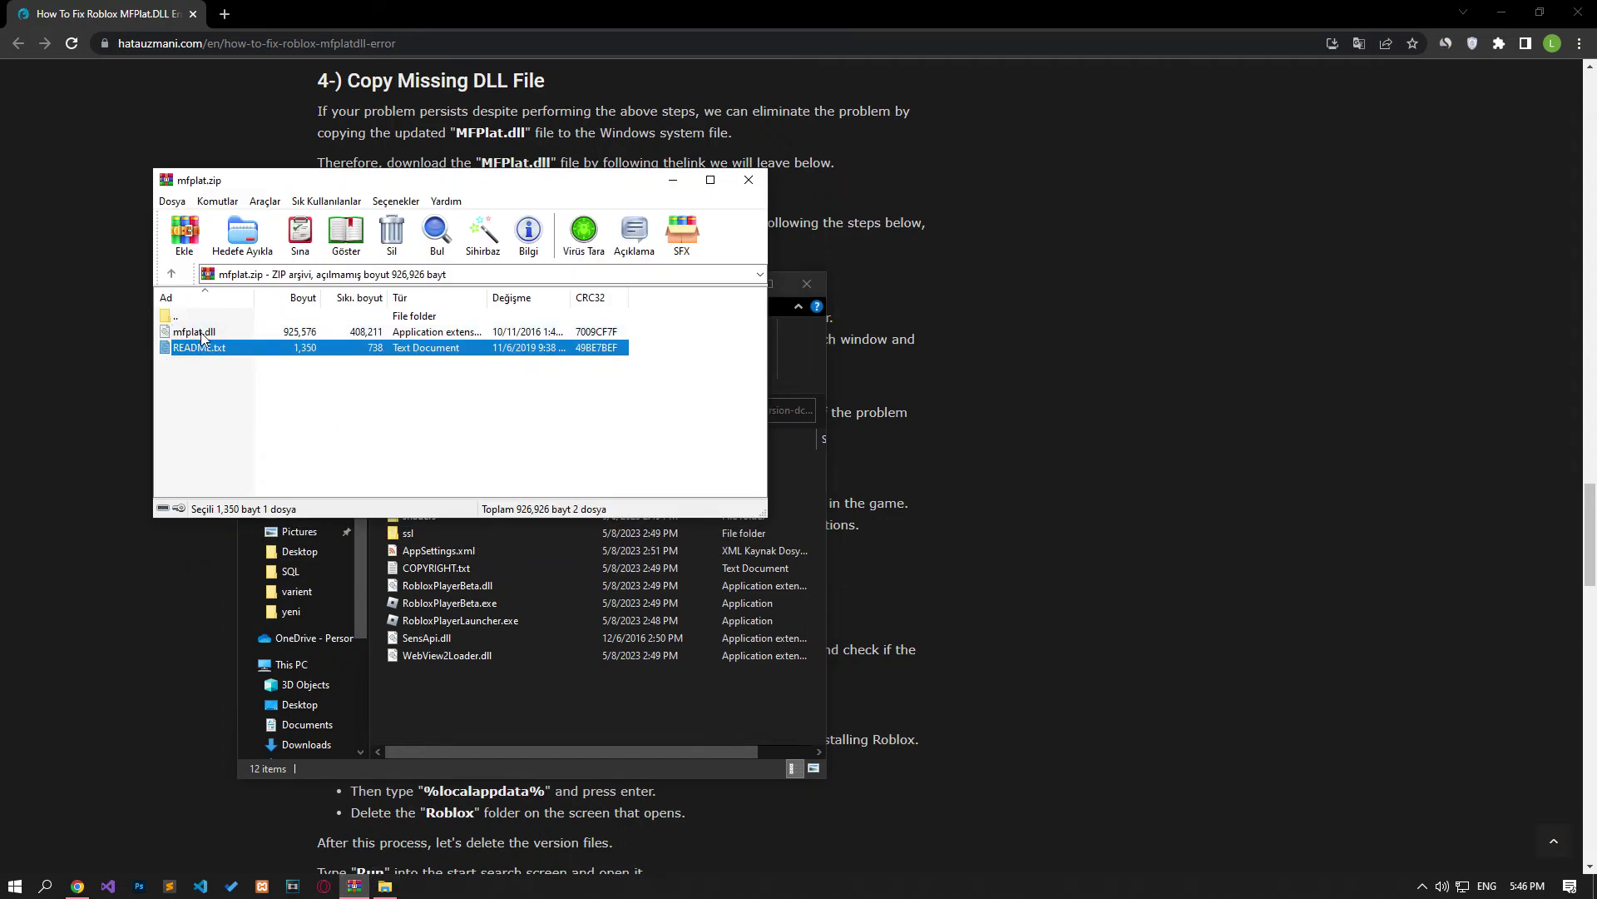
drag(200, 332, 463, 688)
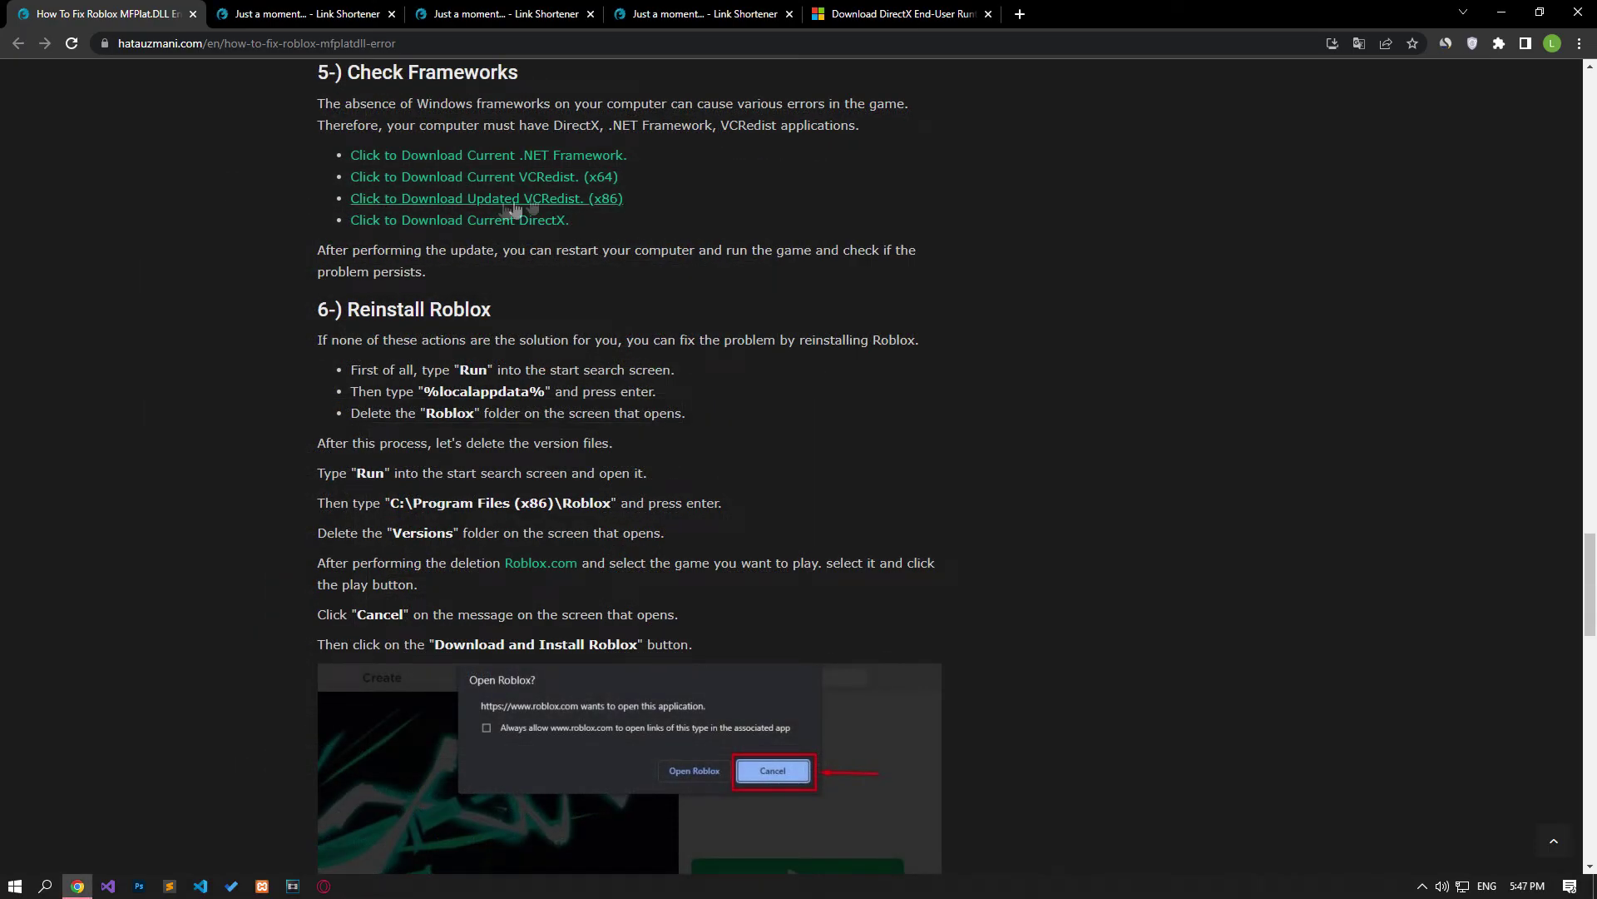
- Start the .NET Framework, VC_redist x64 and x86, and DirectX End-User Runtime downloads
click(296, 15)
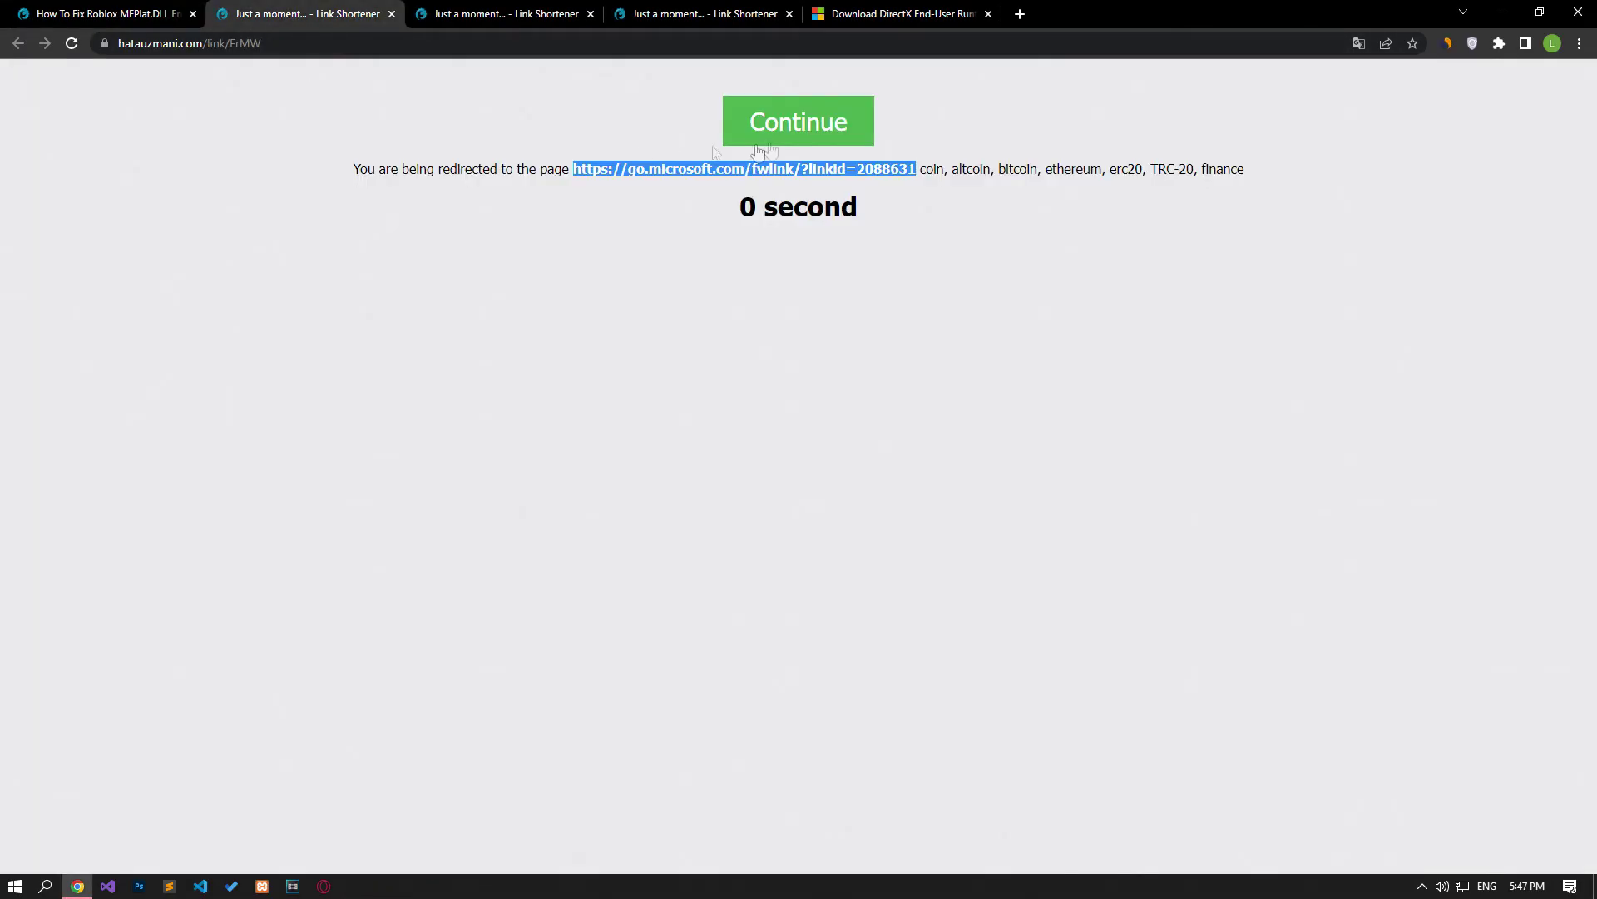
click(437, 15)
click(737, 123)
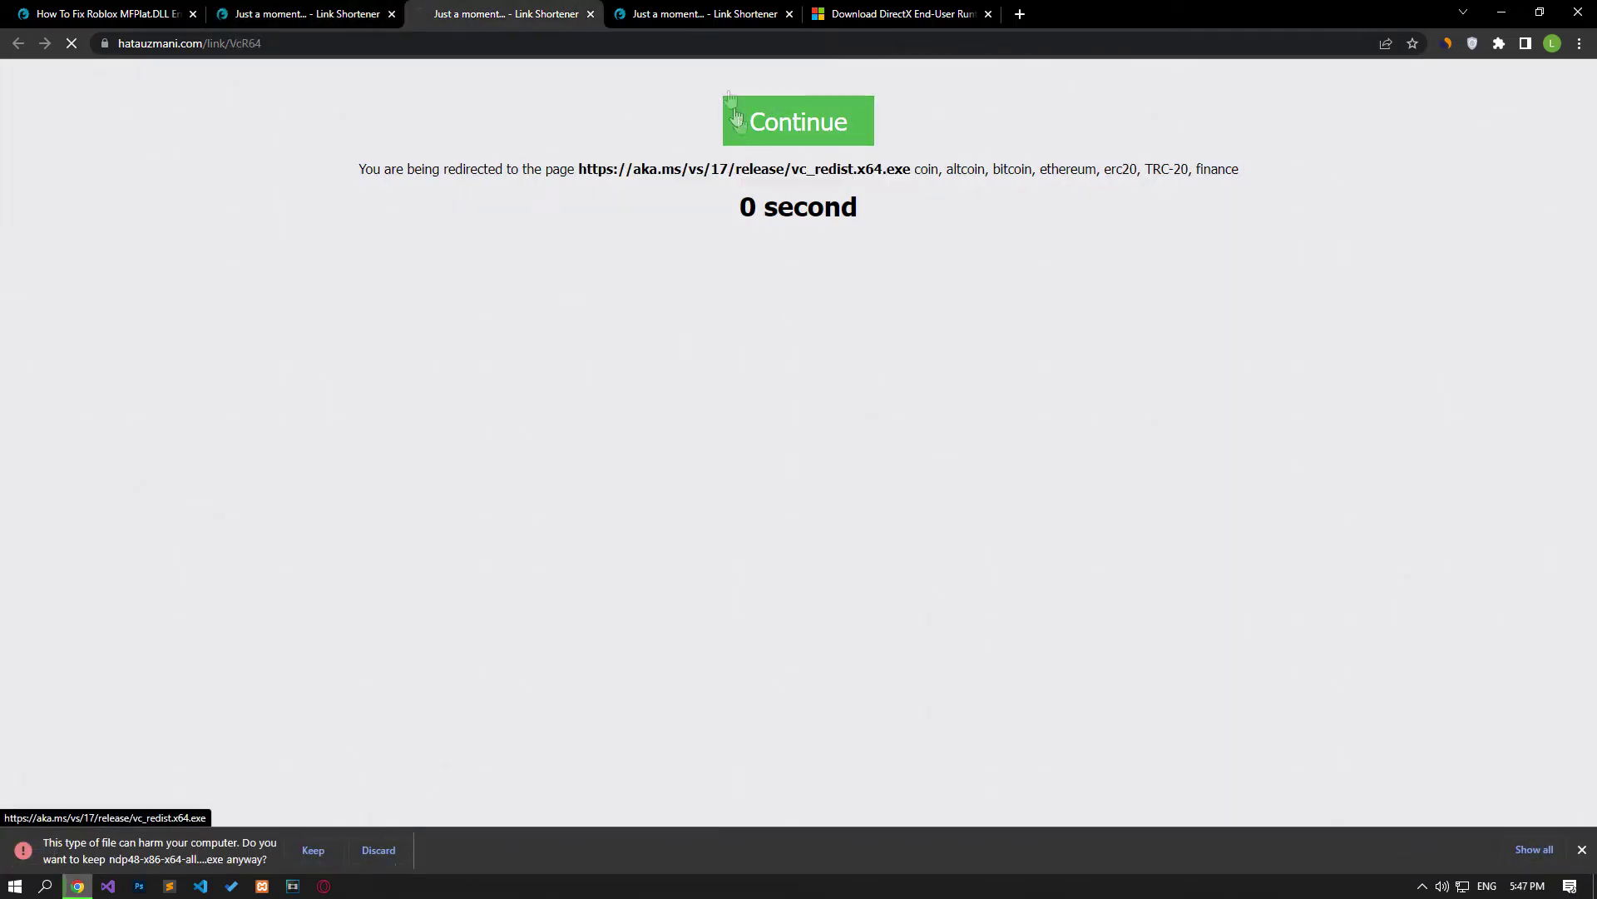
click(686, 14)
click(792, 129)
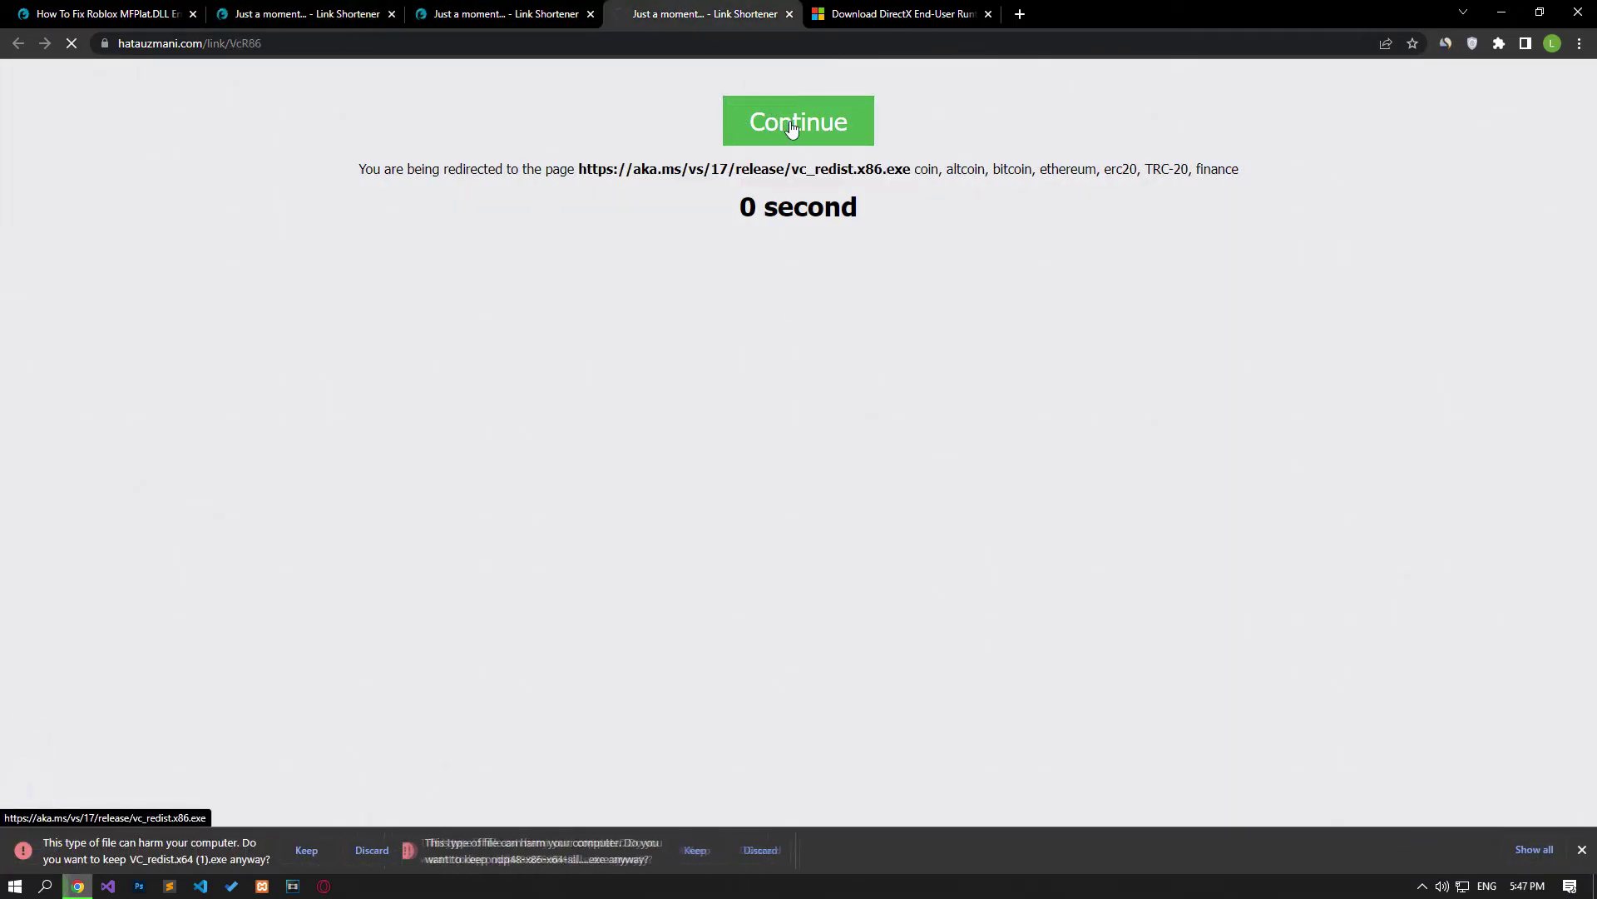
click(873, 14)
click(847, 694)
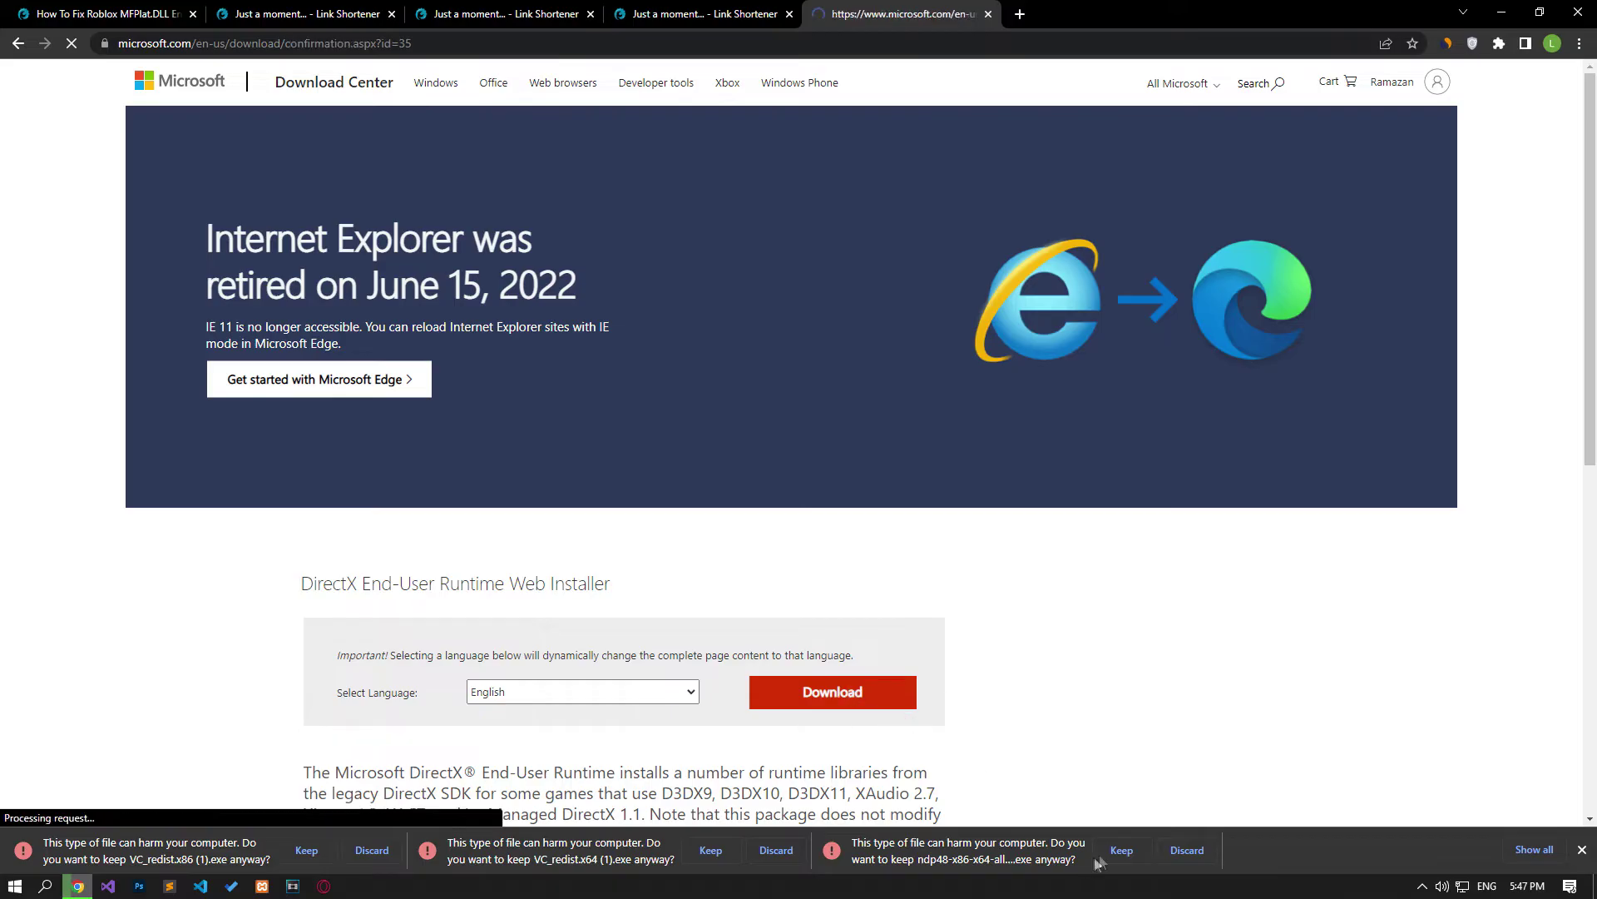
- Keep the VC_redist x64, .NET Framework and VC_redist x86 downloads, and open DirectX web setup
click(1121, 851)
click(711, 849)
click(307, 849)
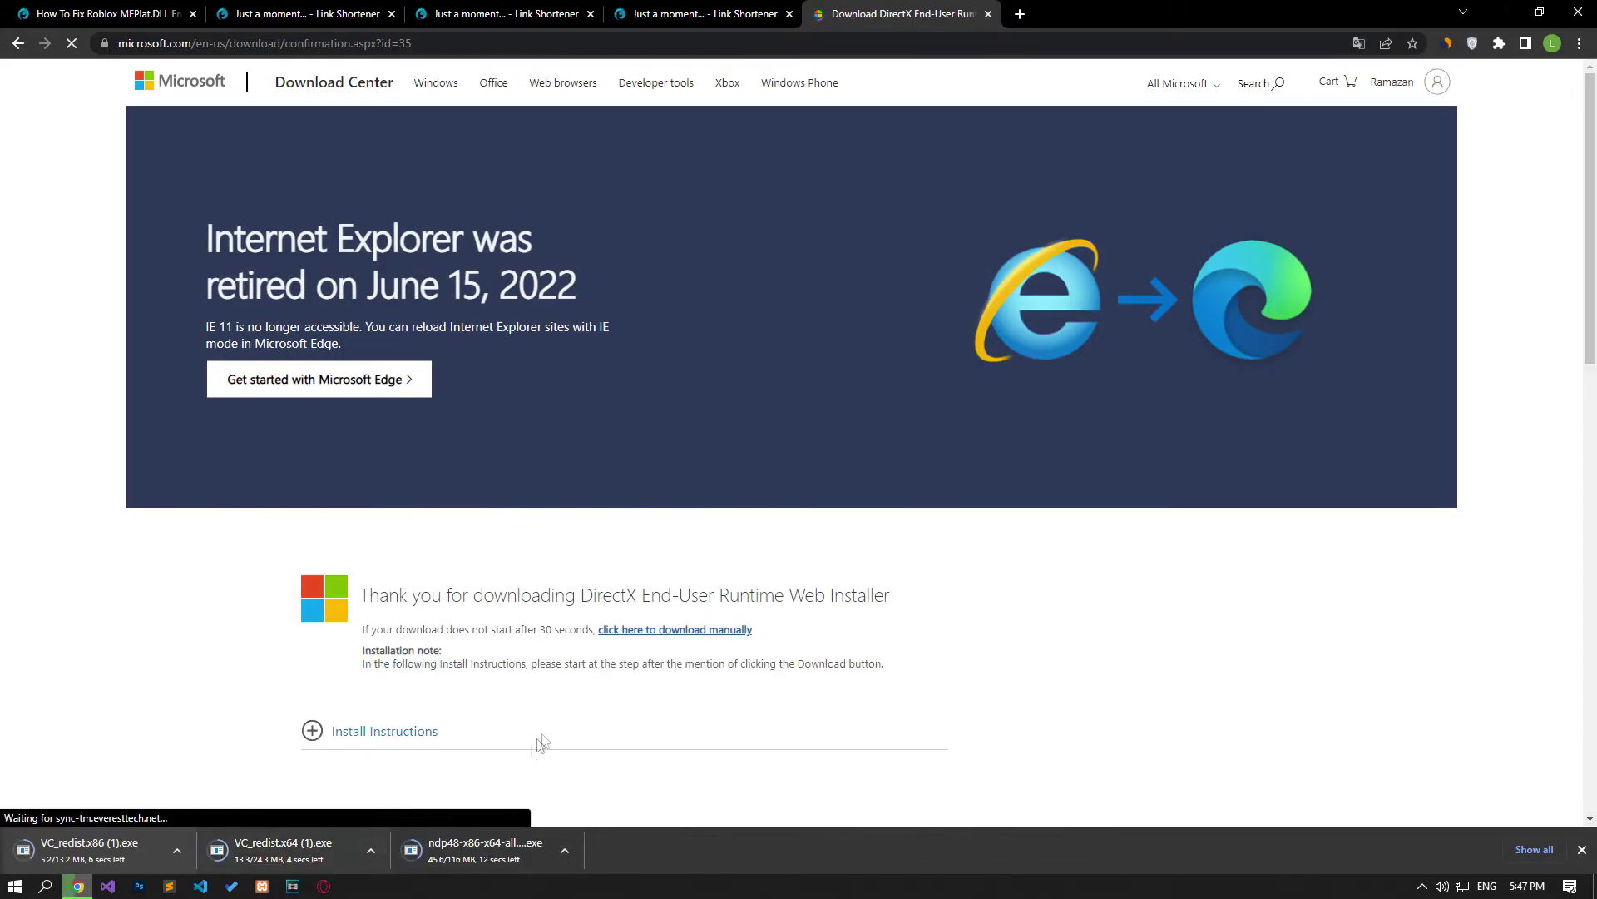
click(301, 850)
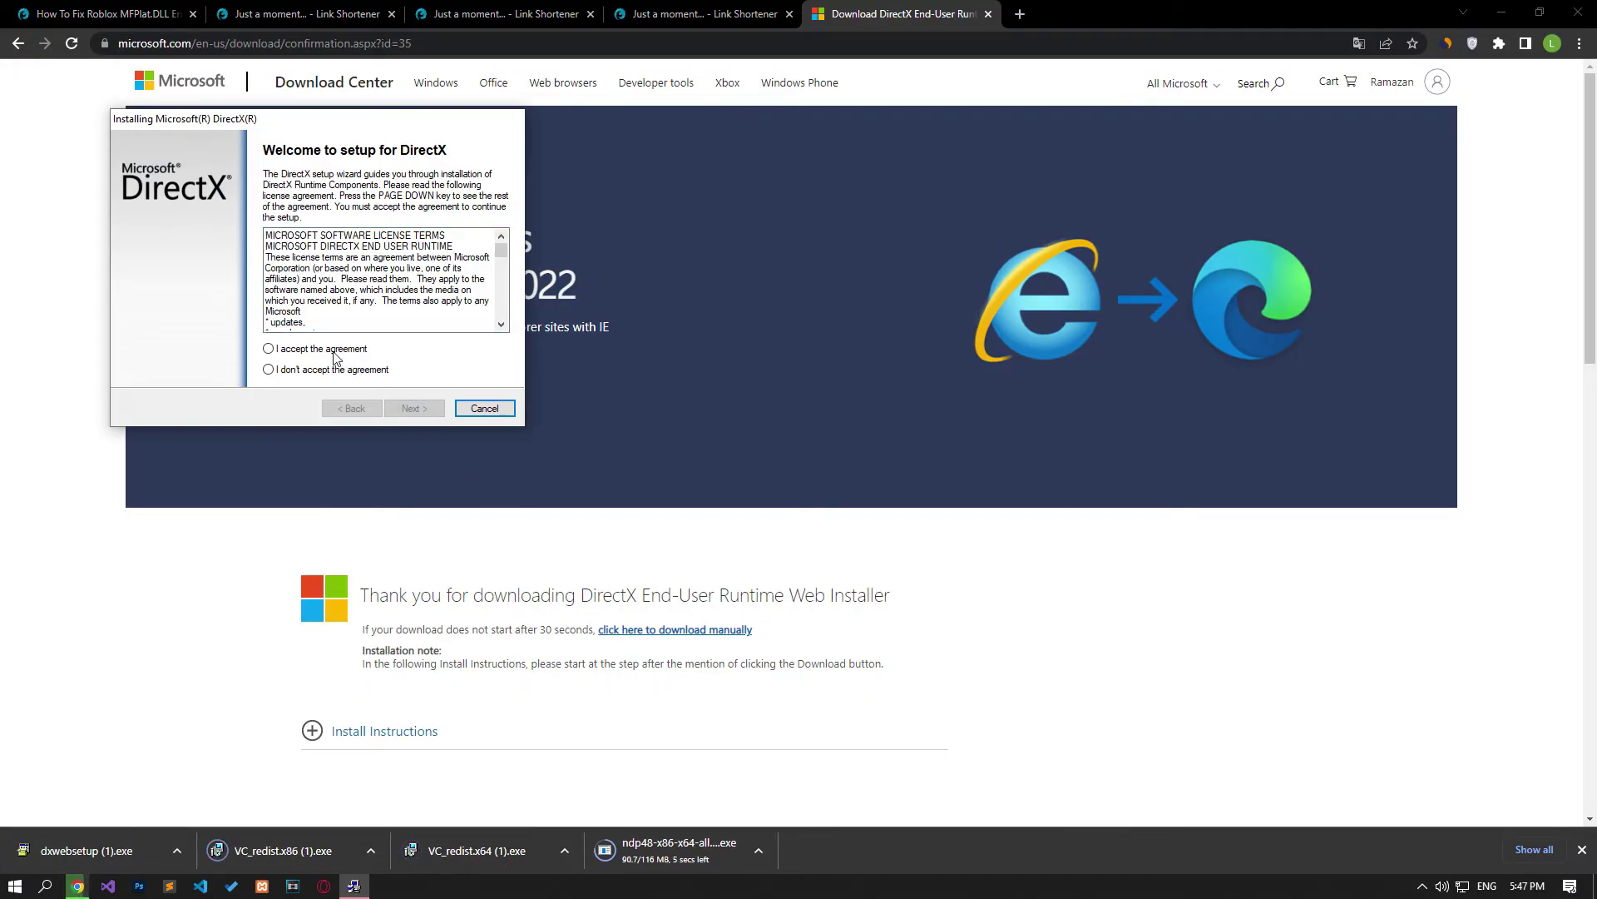
- Accept the DirectX license and run its setup through to Finish
click(327, 349)
click(415, 409)
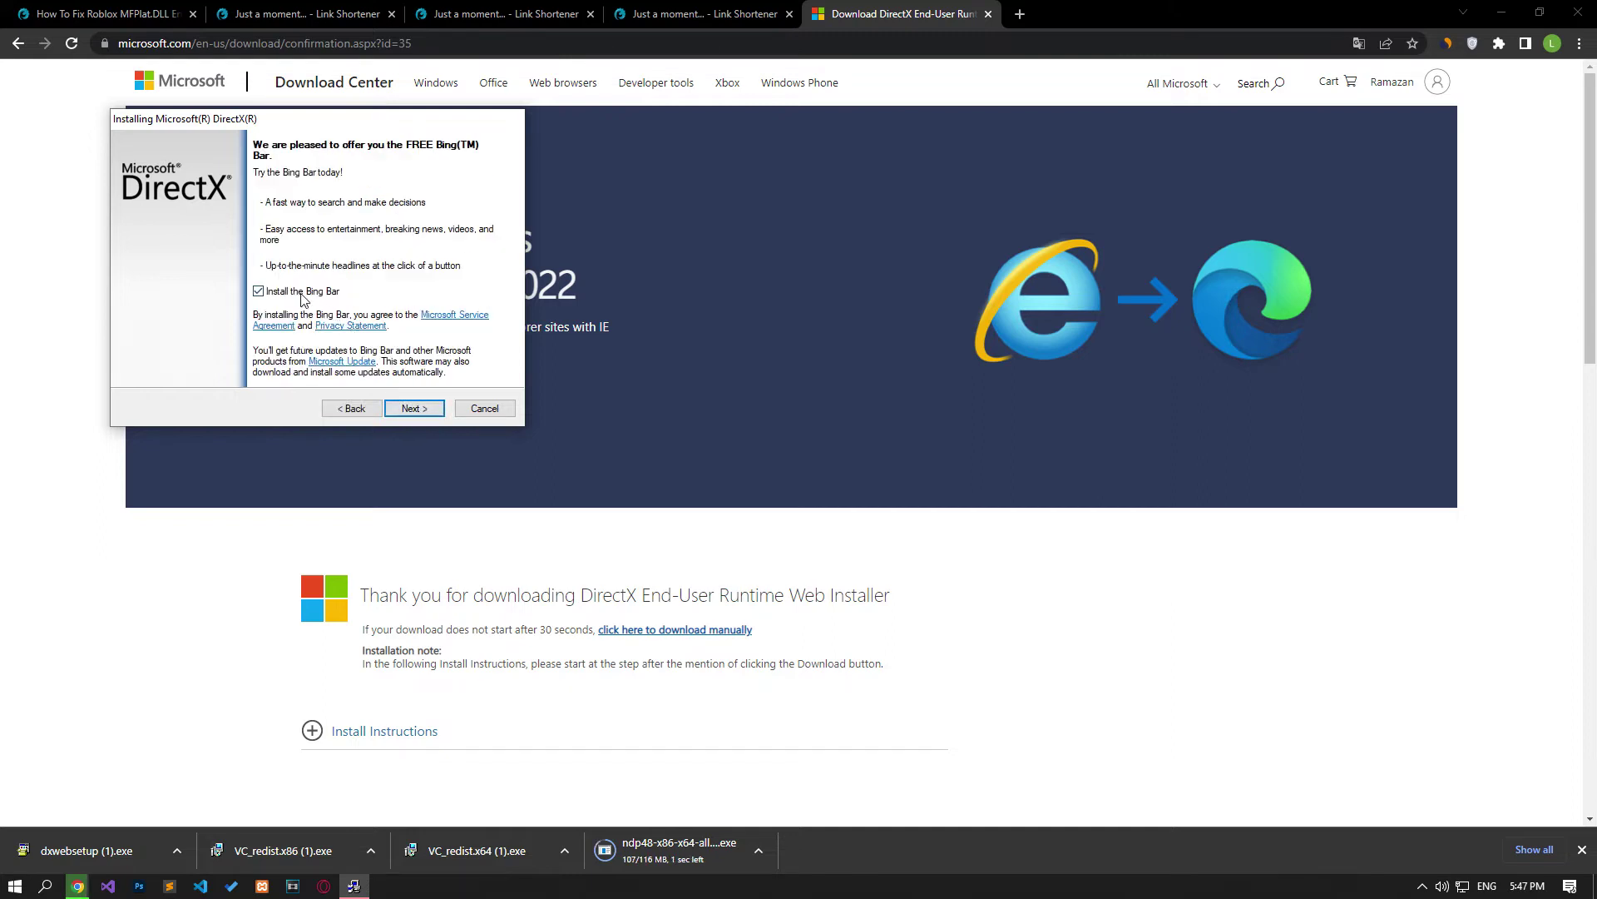
click(415, 408)
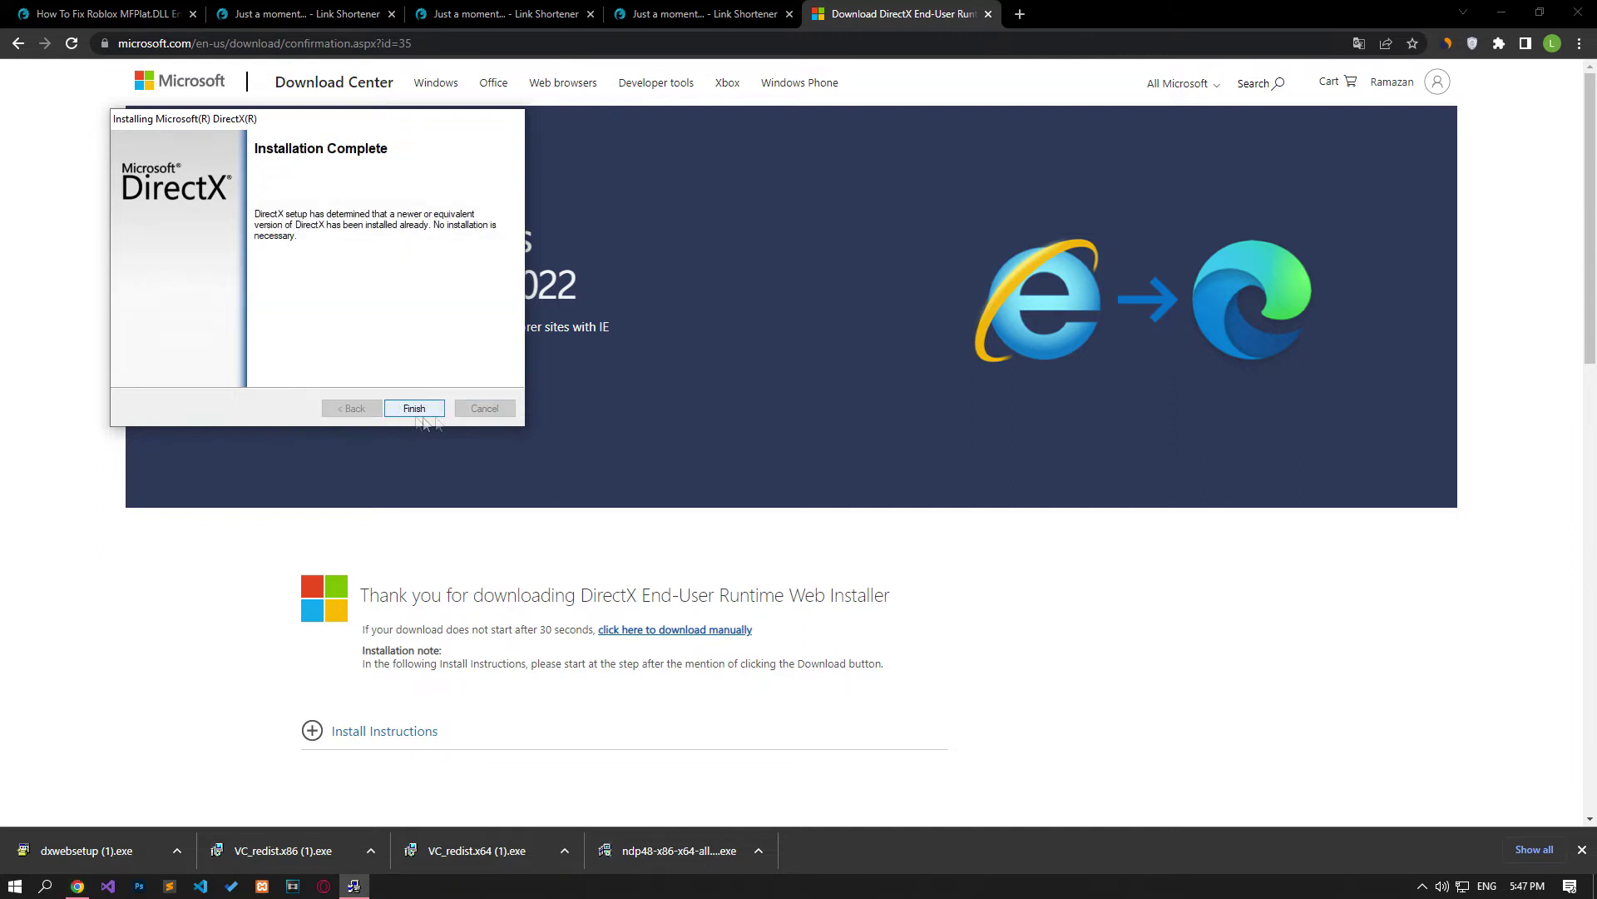
click(425, 406)
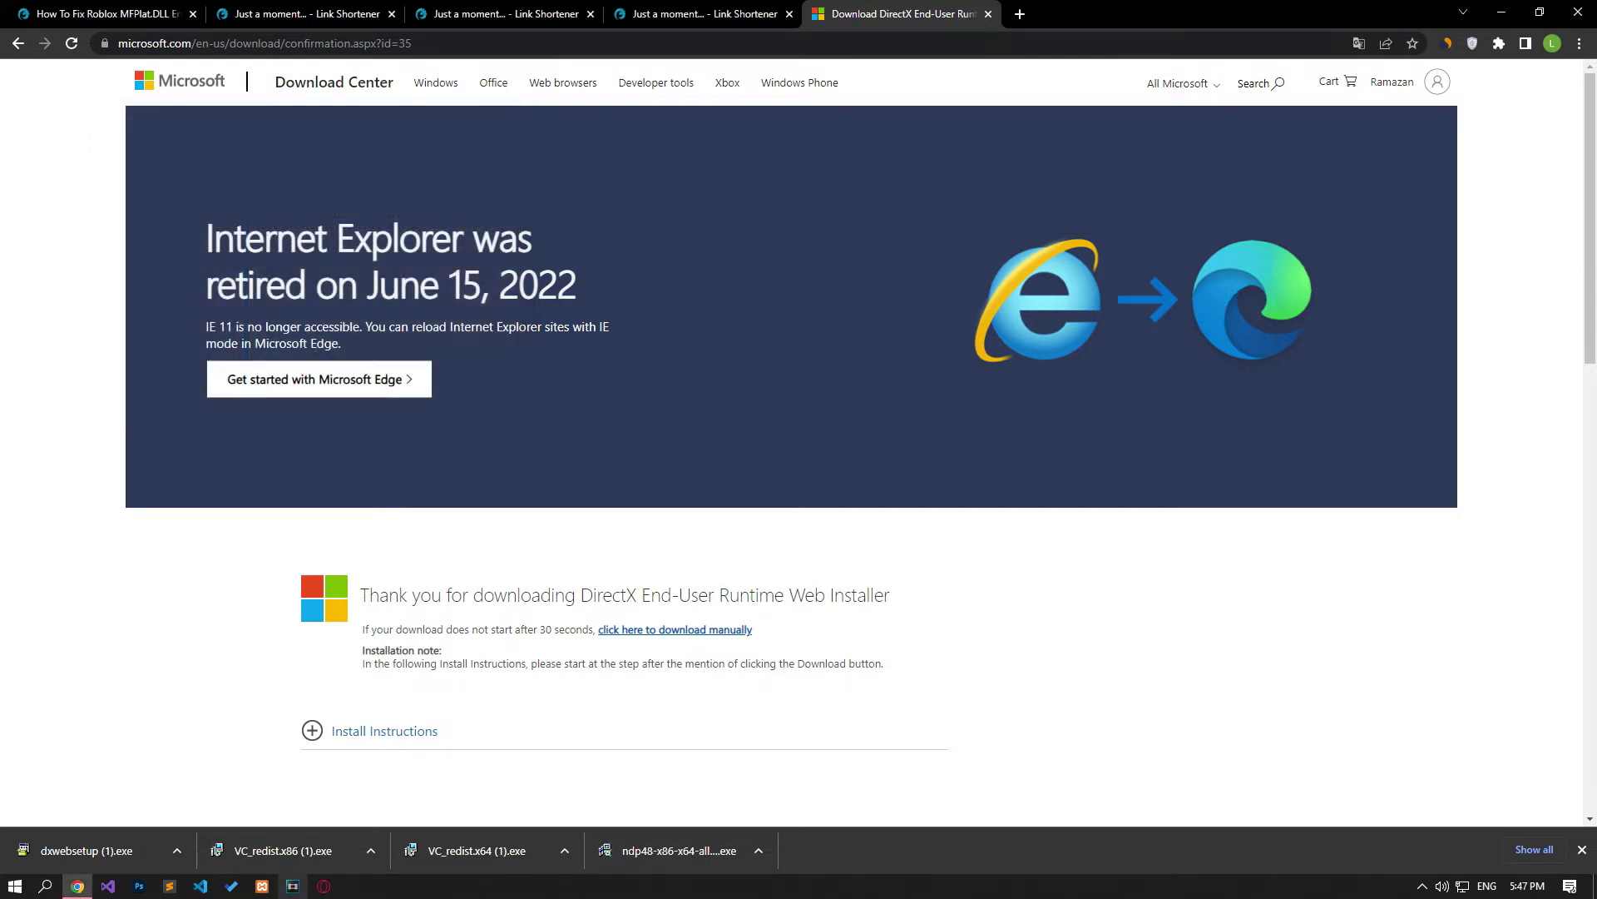
- Run the Visual C++ x86 and x64 installers, closing each setup
click(287, 843)
click(865, 464)
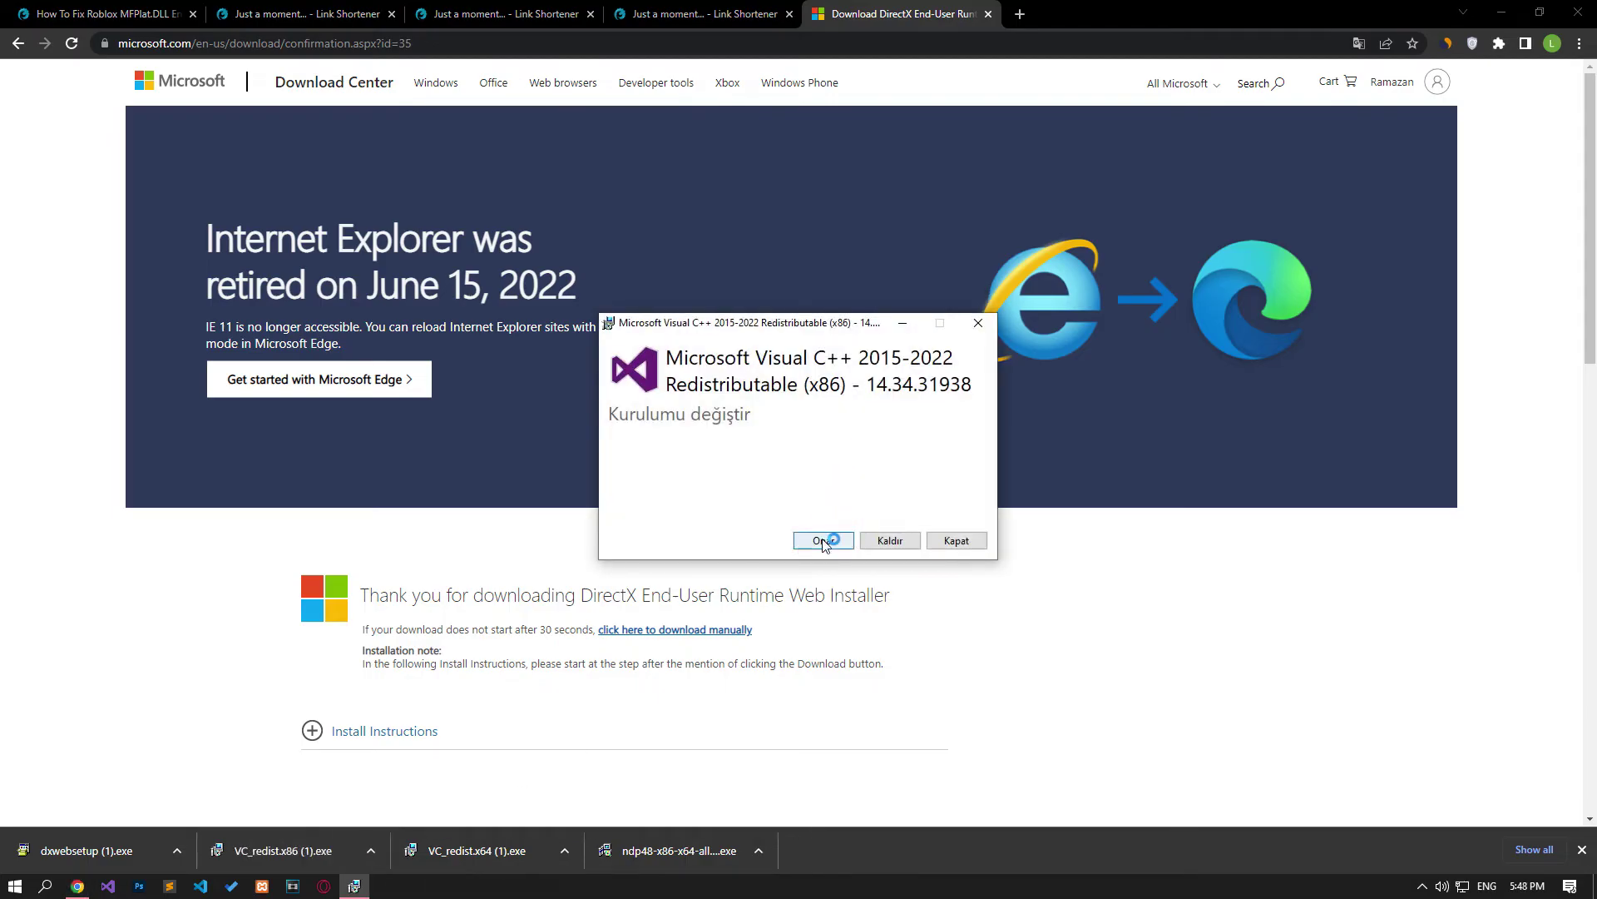
click(933, 541)
click(853, 505)
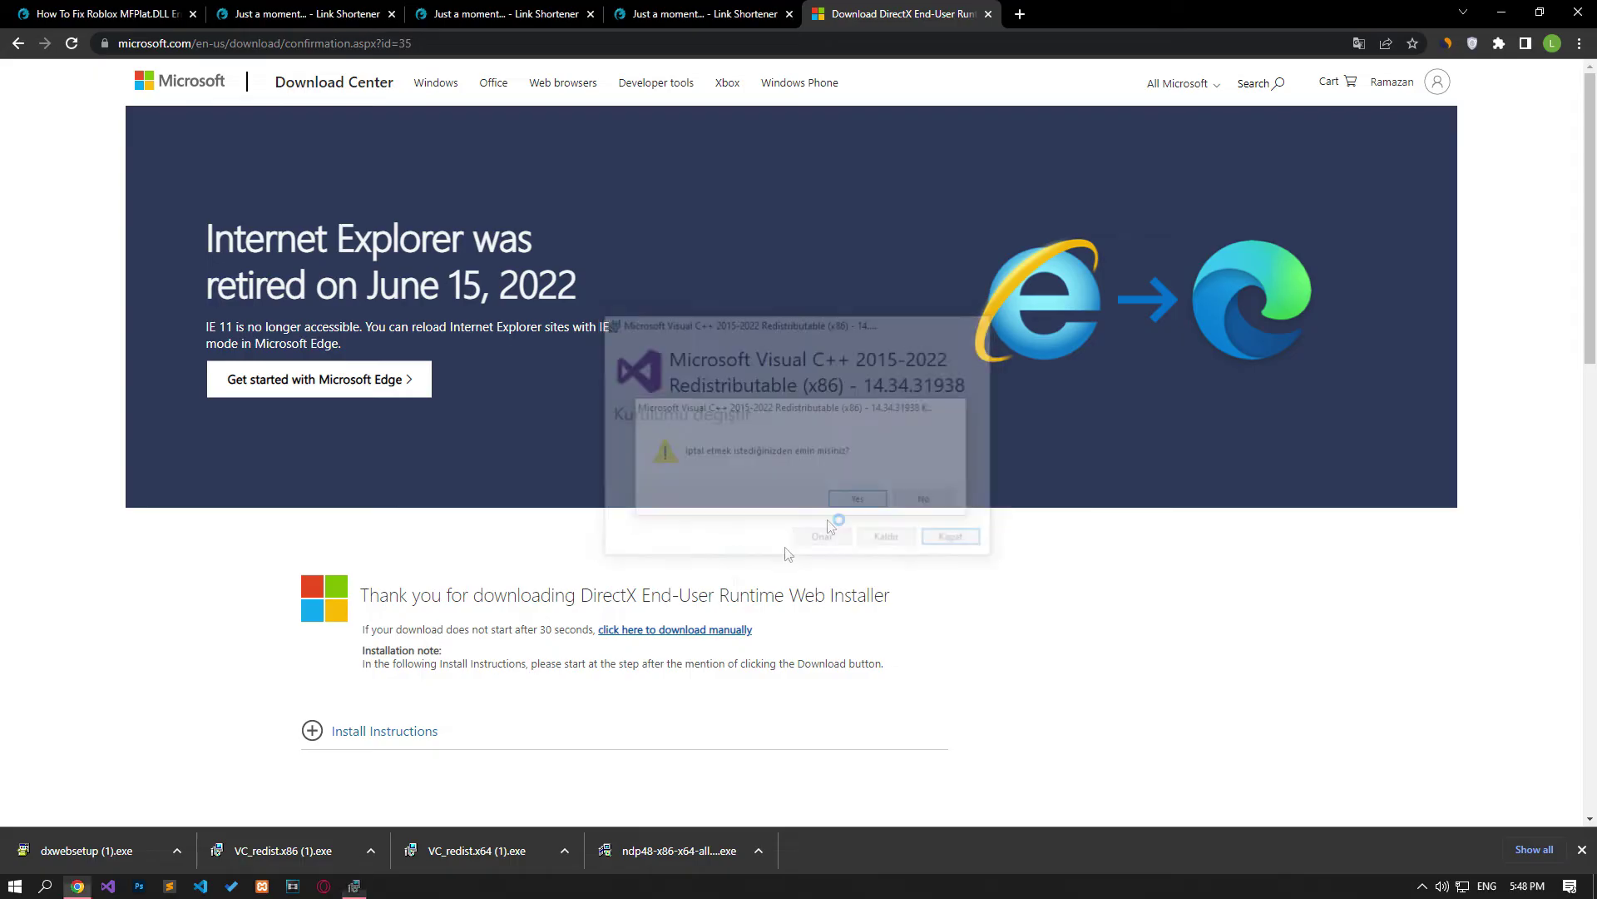
click(486, 858)
click(869, 464)
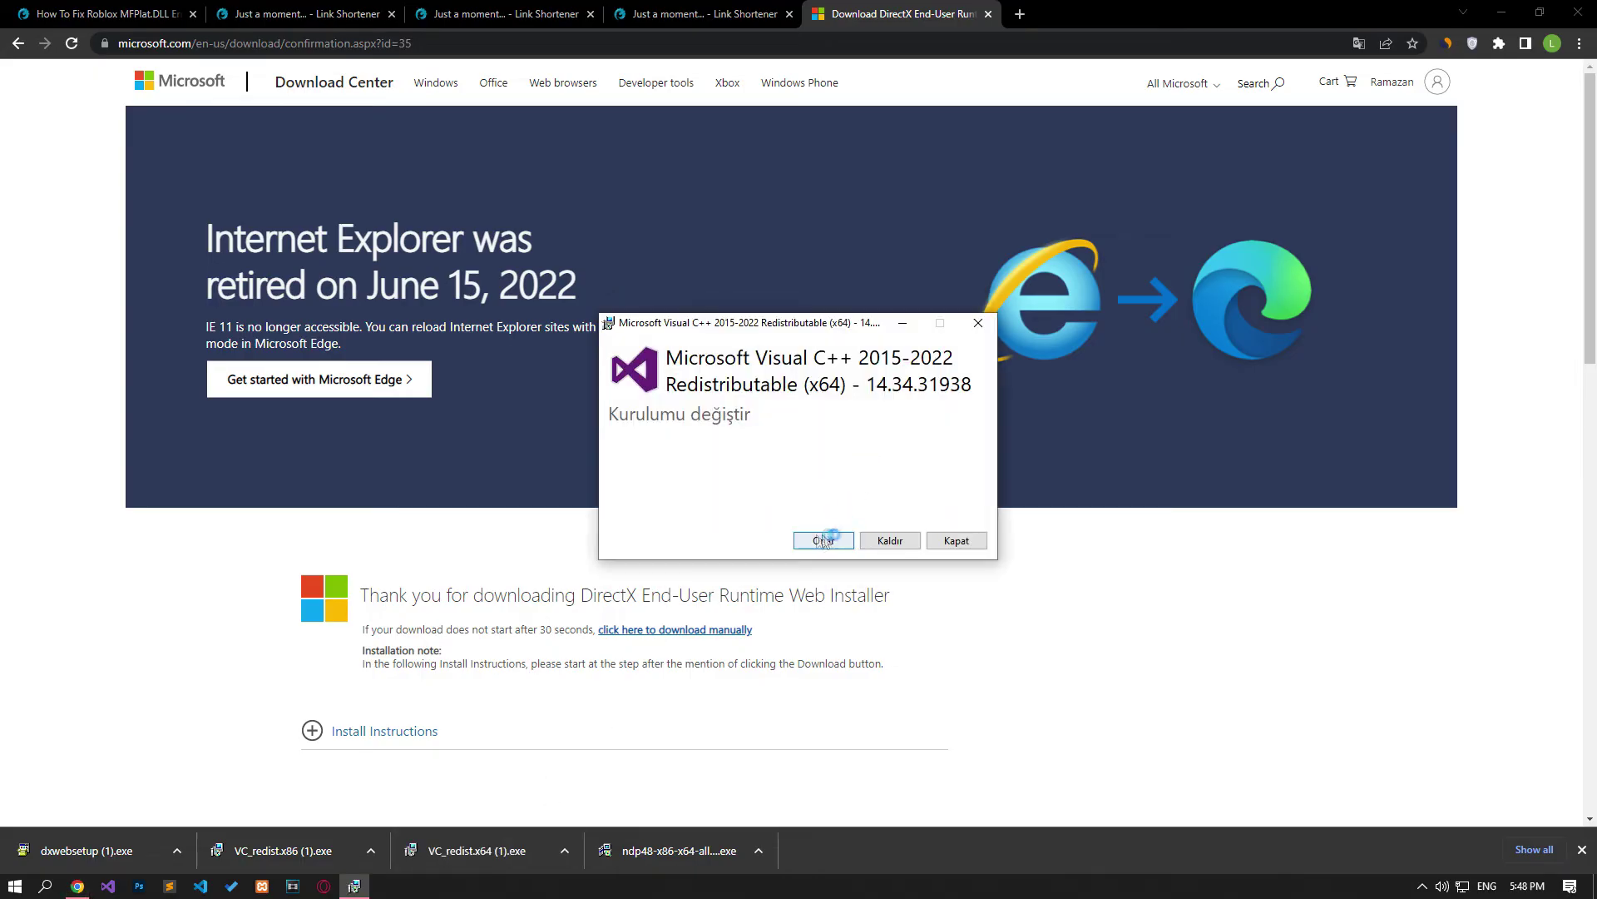
click(956, 540)
click(854, 496)
- Run the .NET Framework 4.8 installer, dismiss its already-installed notice, and open the power options
click(653, 835)
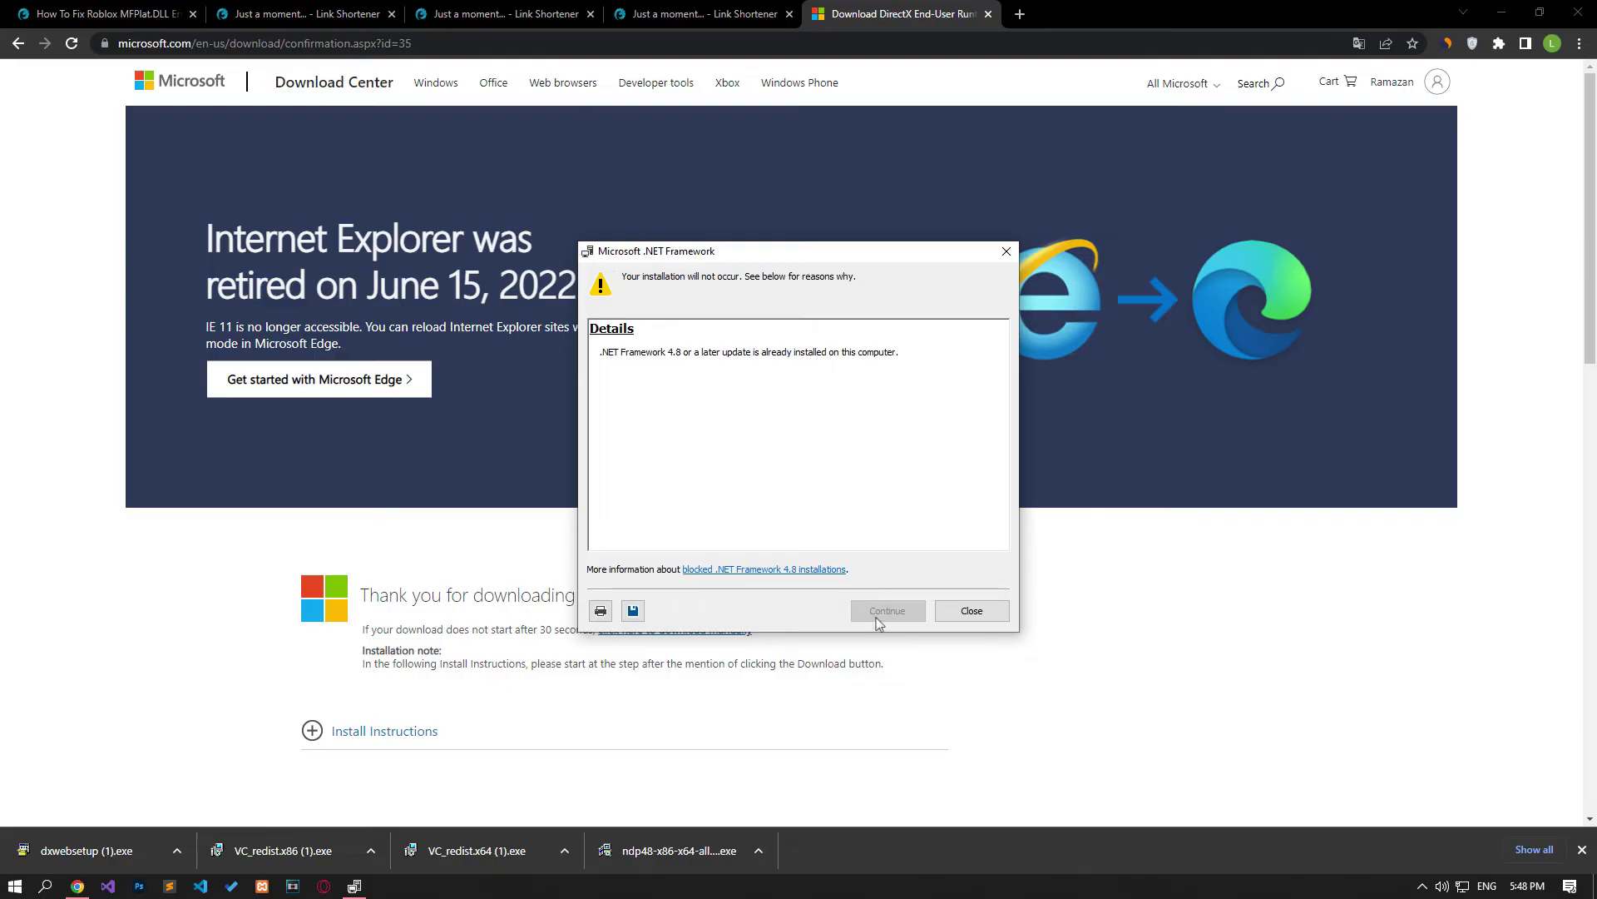
click(981, 613)
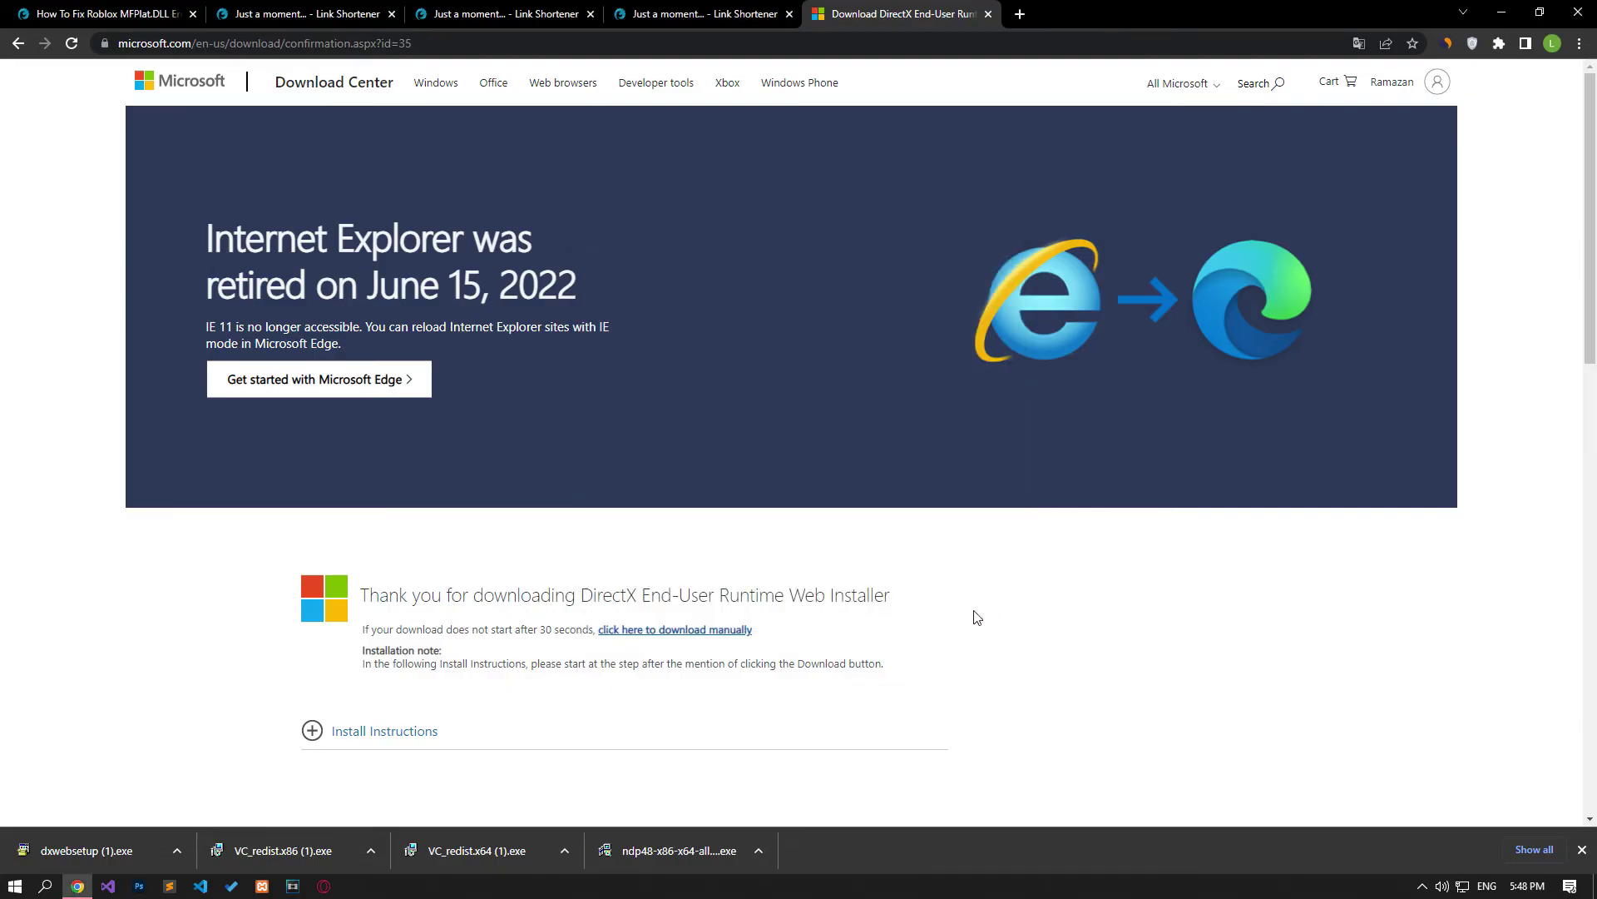
click(15, 886)
click(21, 852)
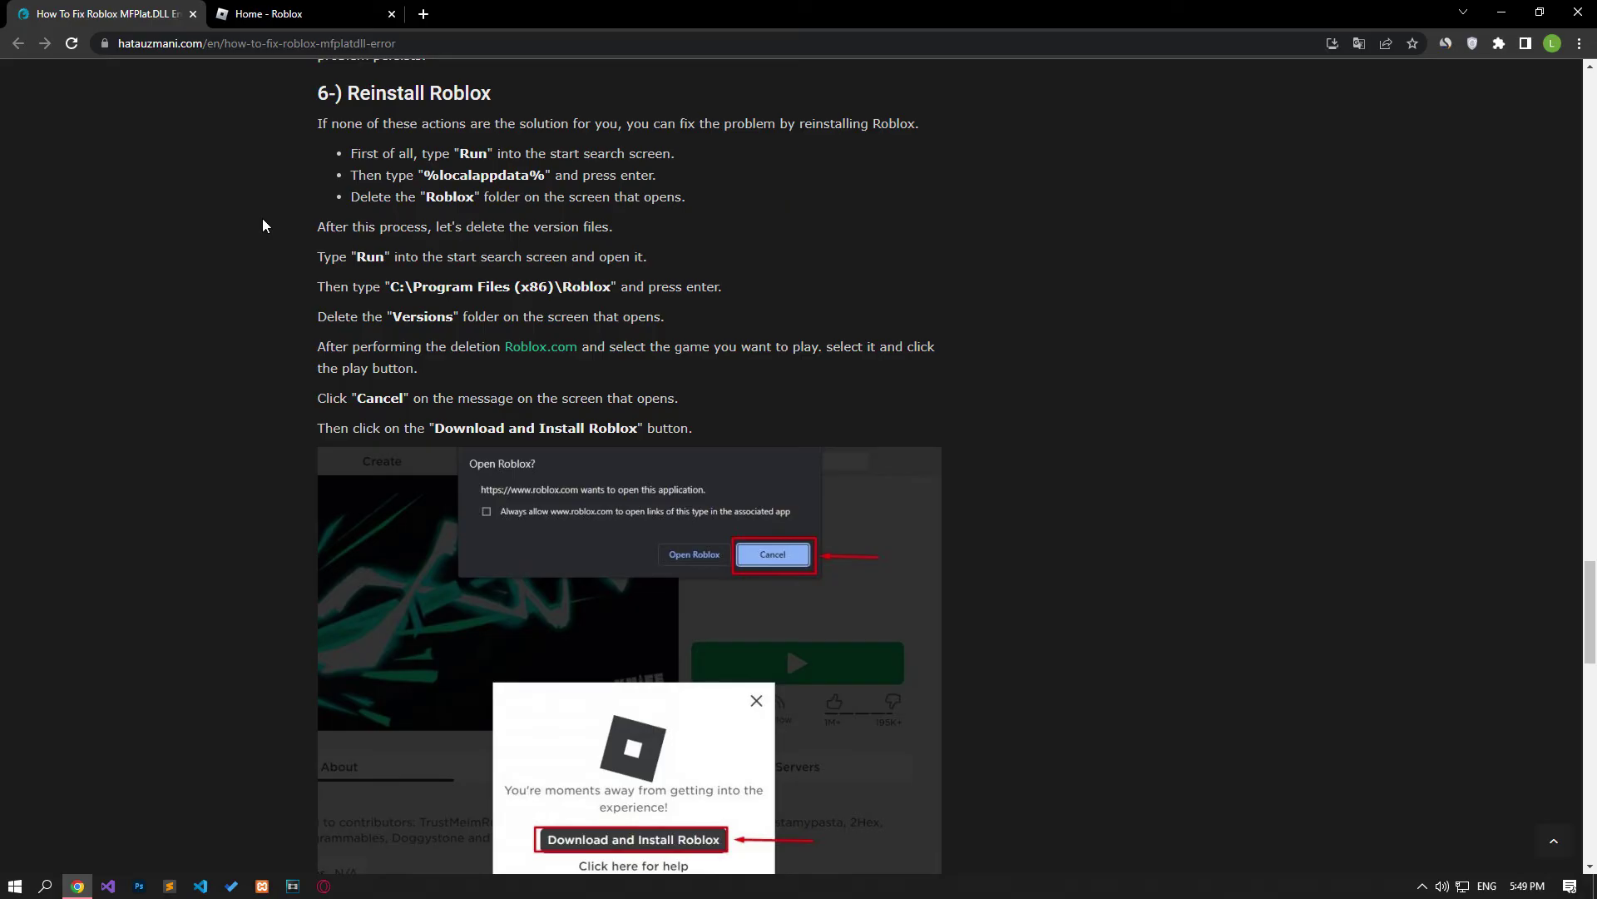
- Open the %localappdata% folder by pasting the path from the article into Run
key(super)
text(run)
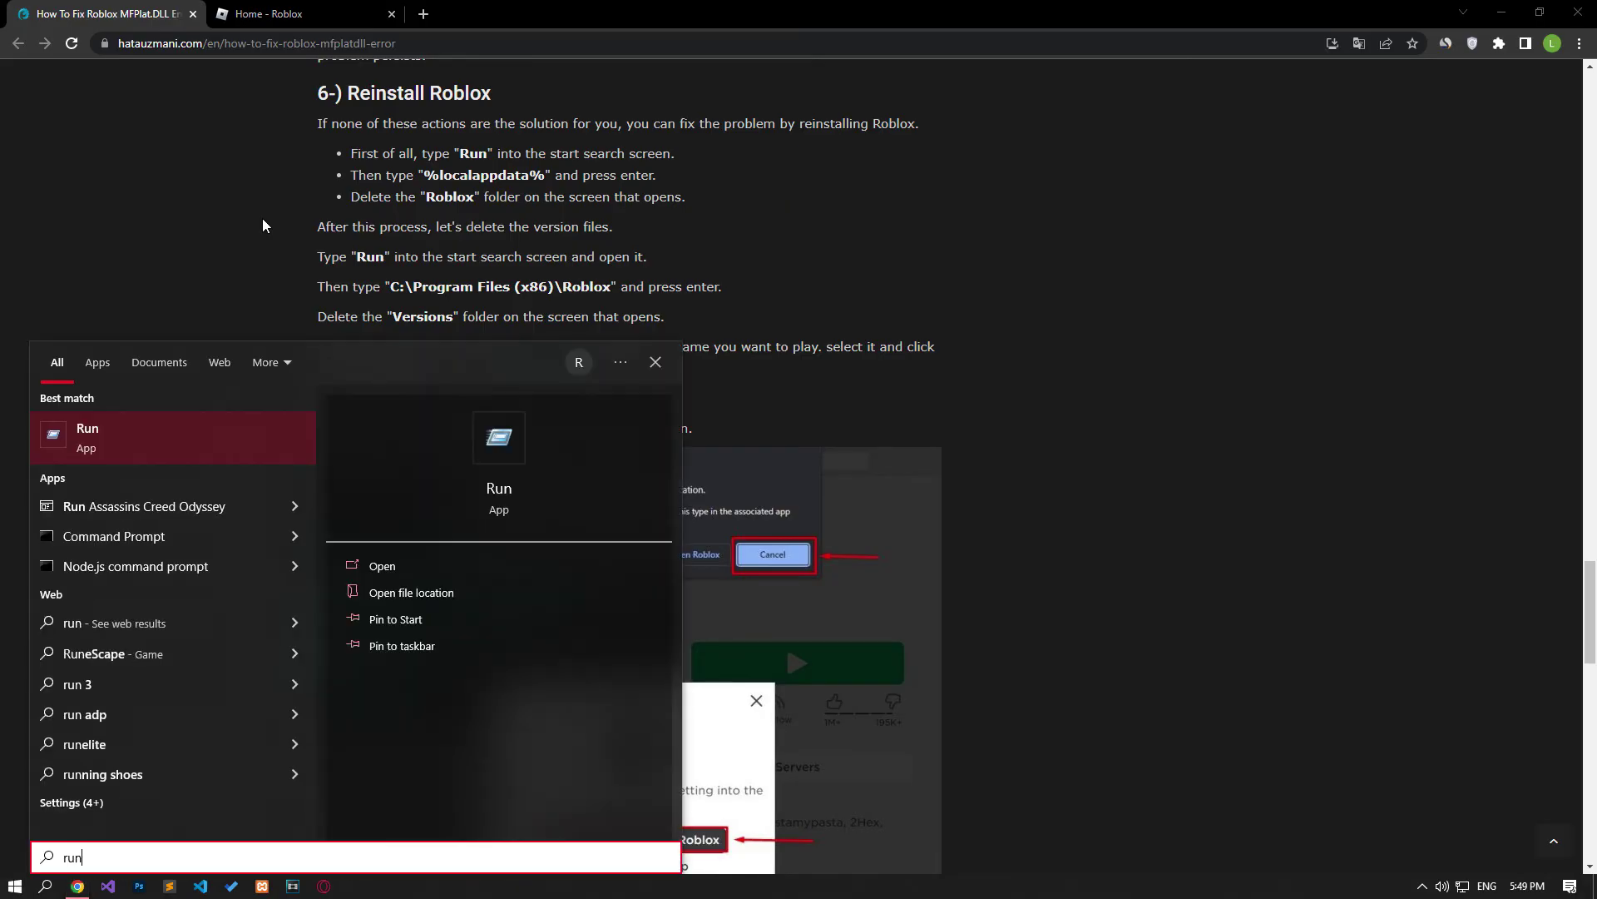
click(140, 452)
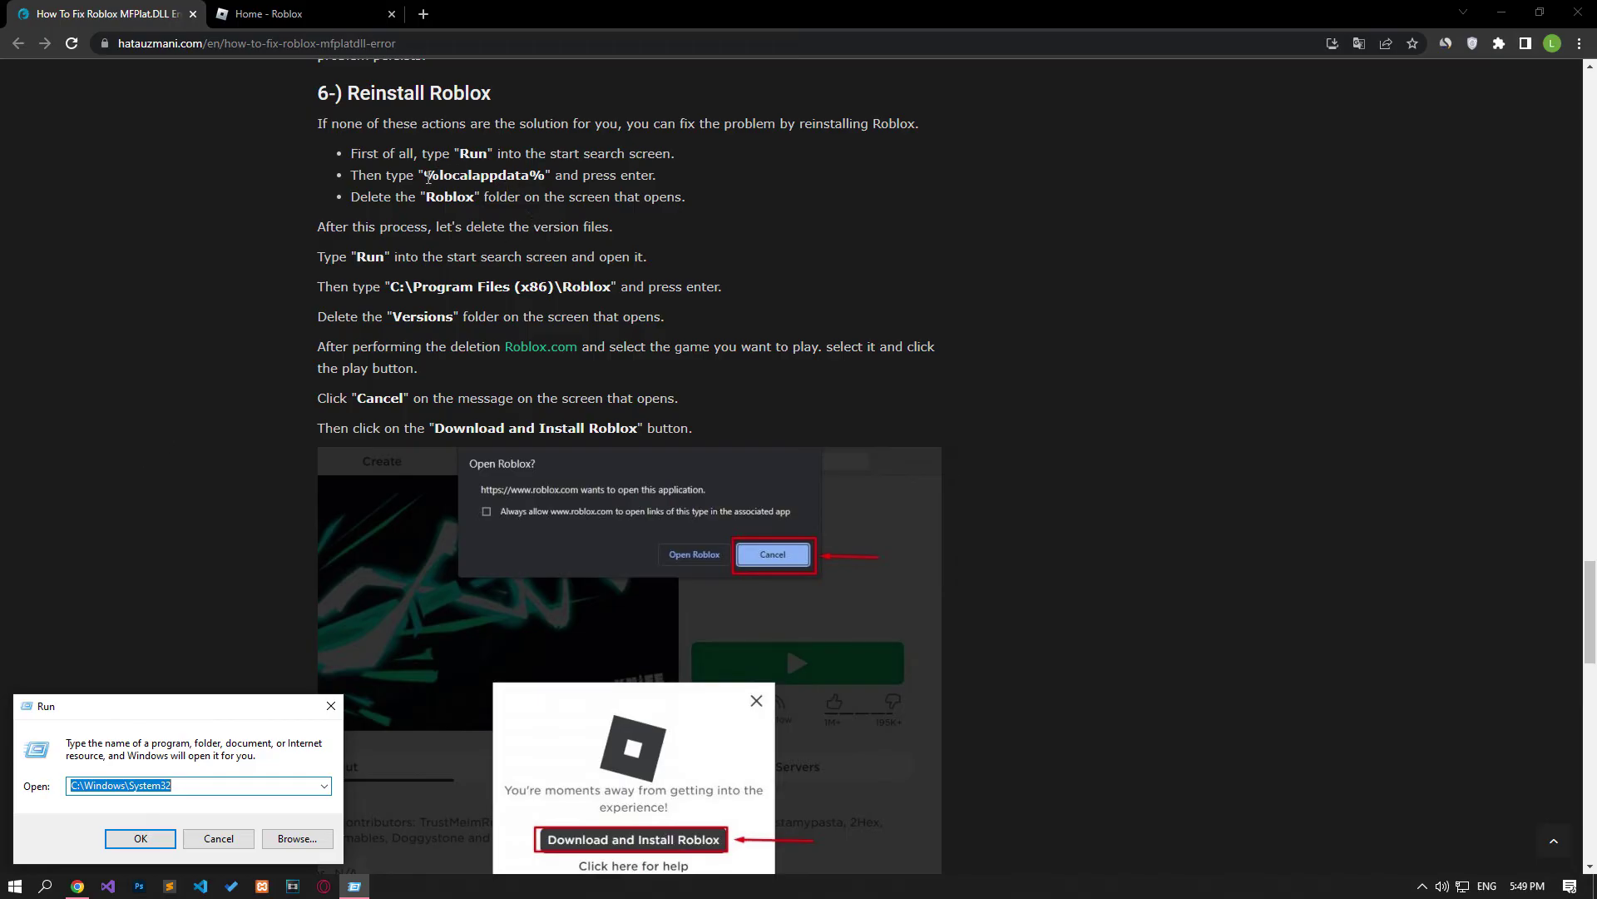
drag(428, 176, 531, 175)
right_click(537, 176)
click(587, 190)
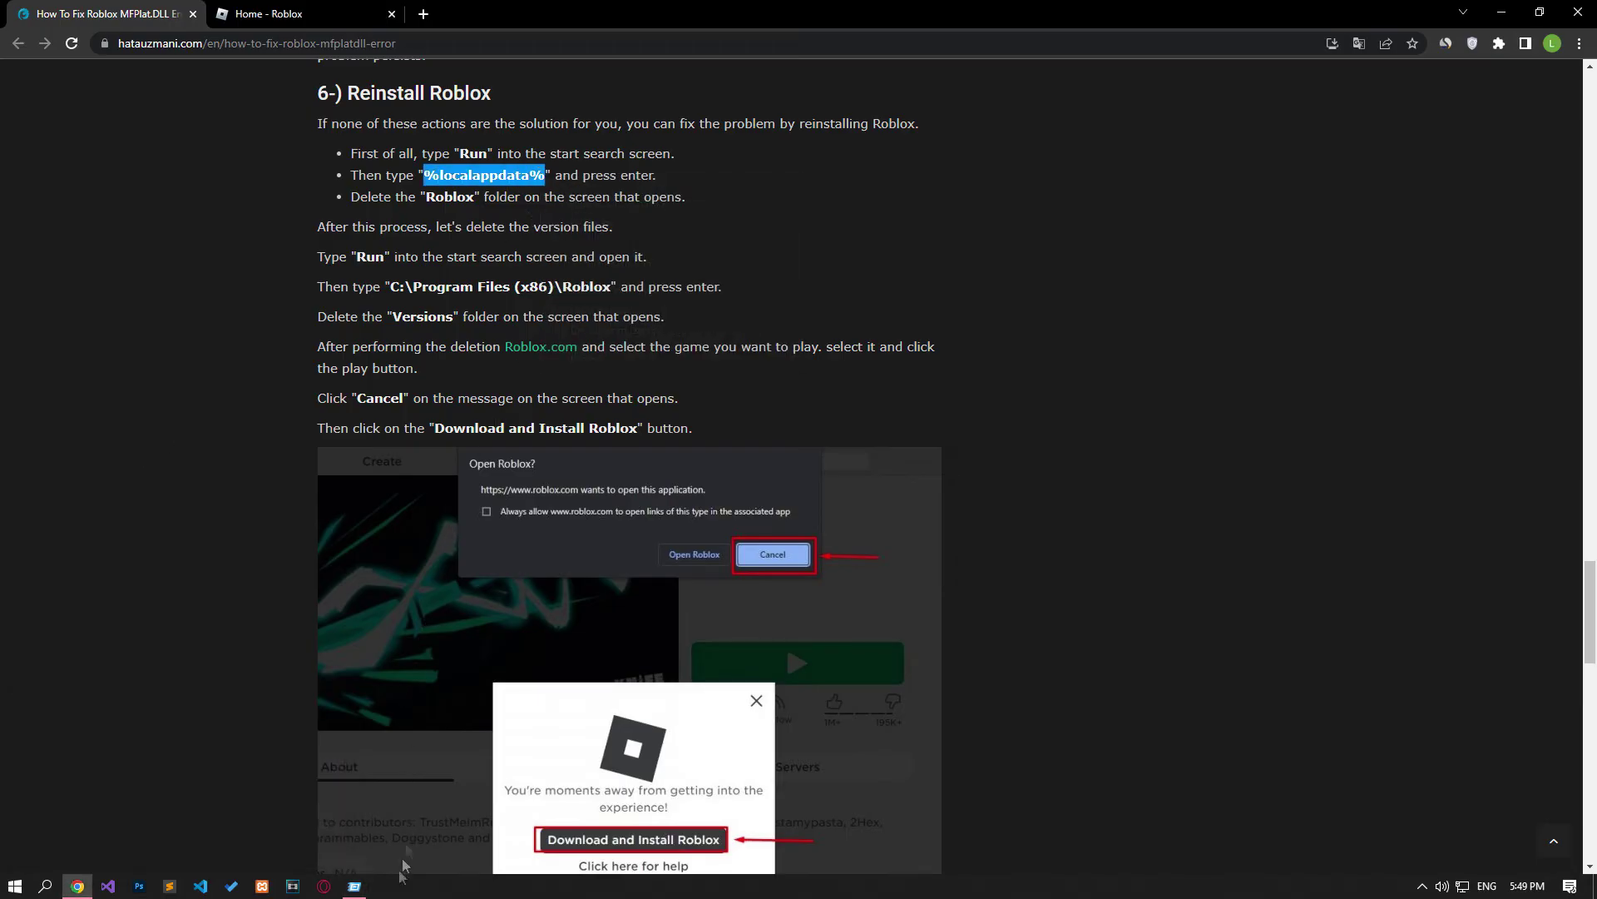
click(355, 886)
key(BackSpace)
right_click(166, 785)
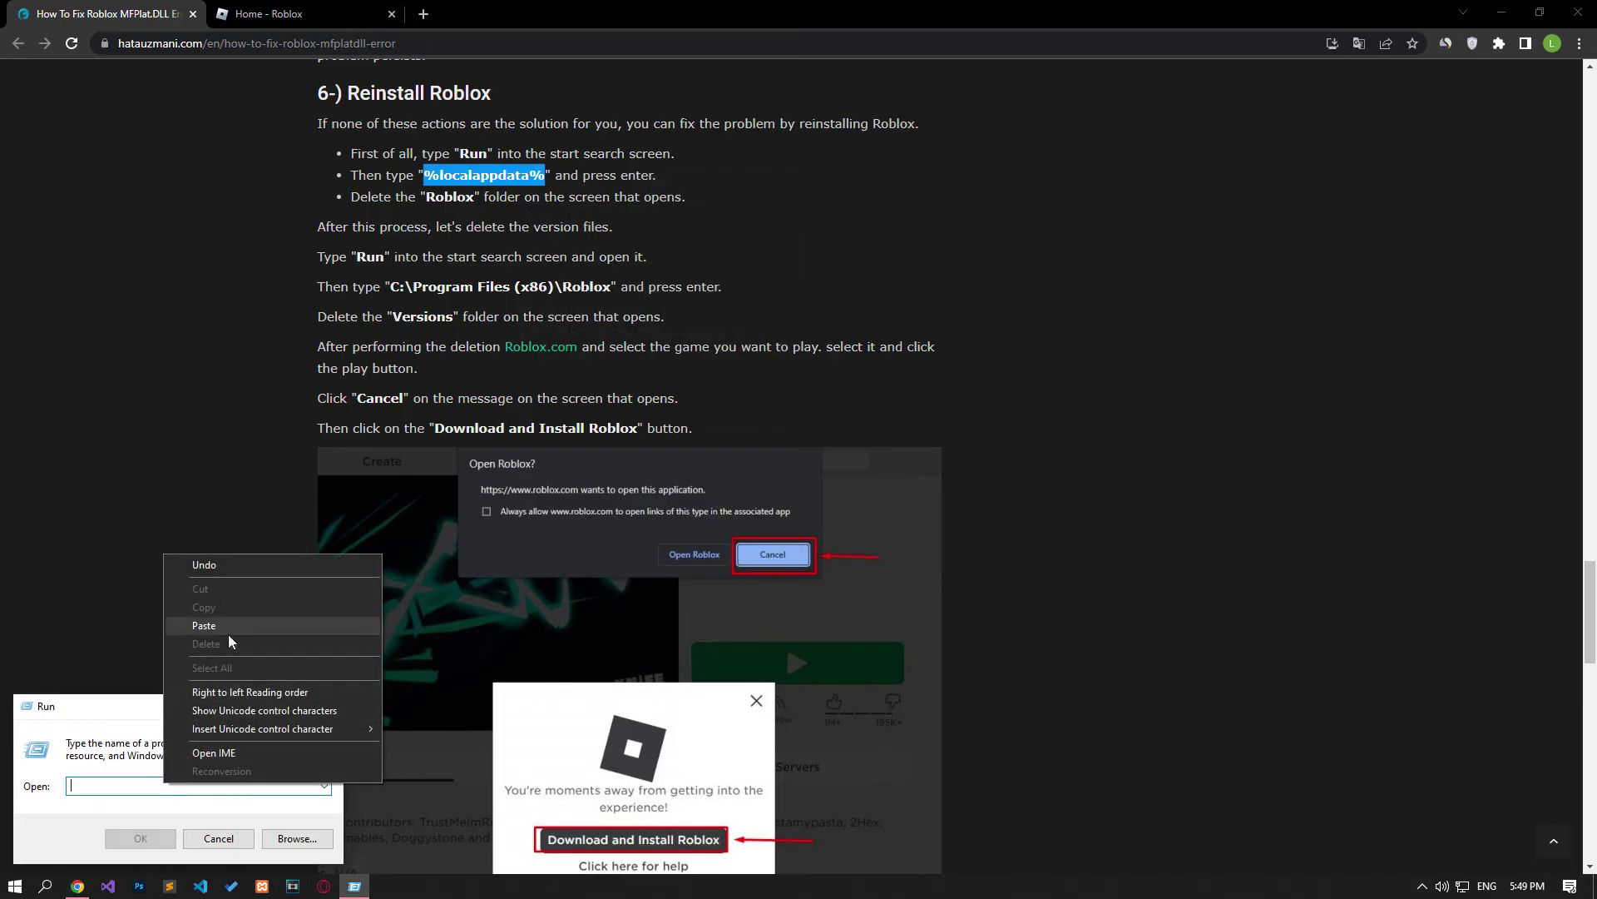
click(233, 625)
click(137, 836)
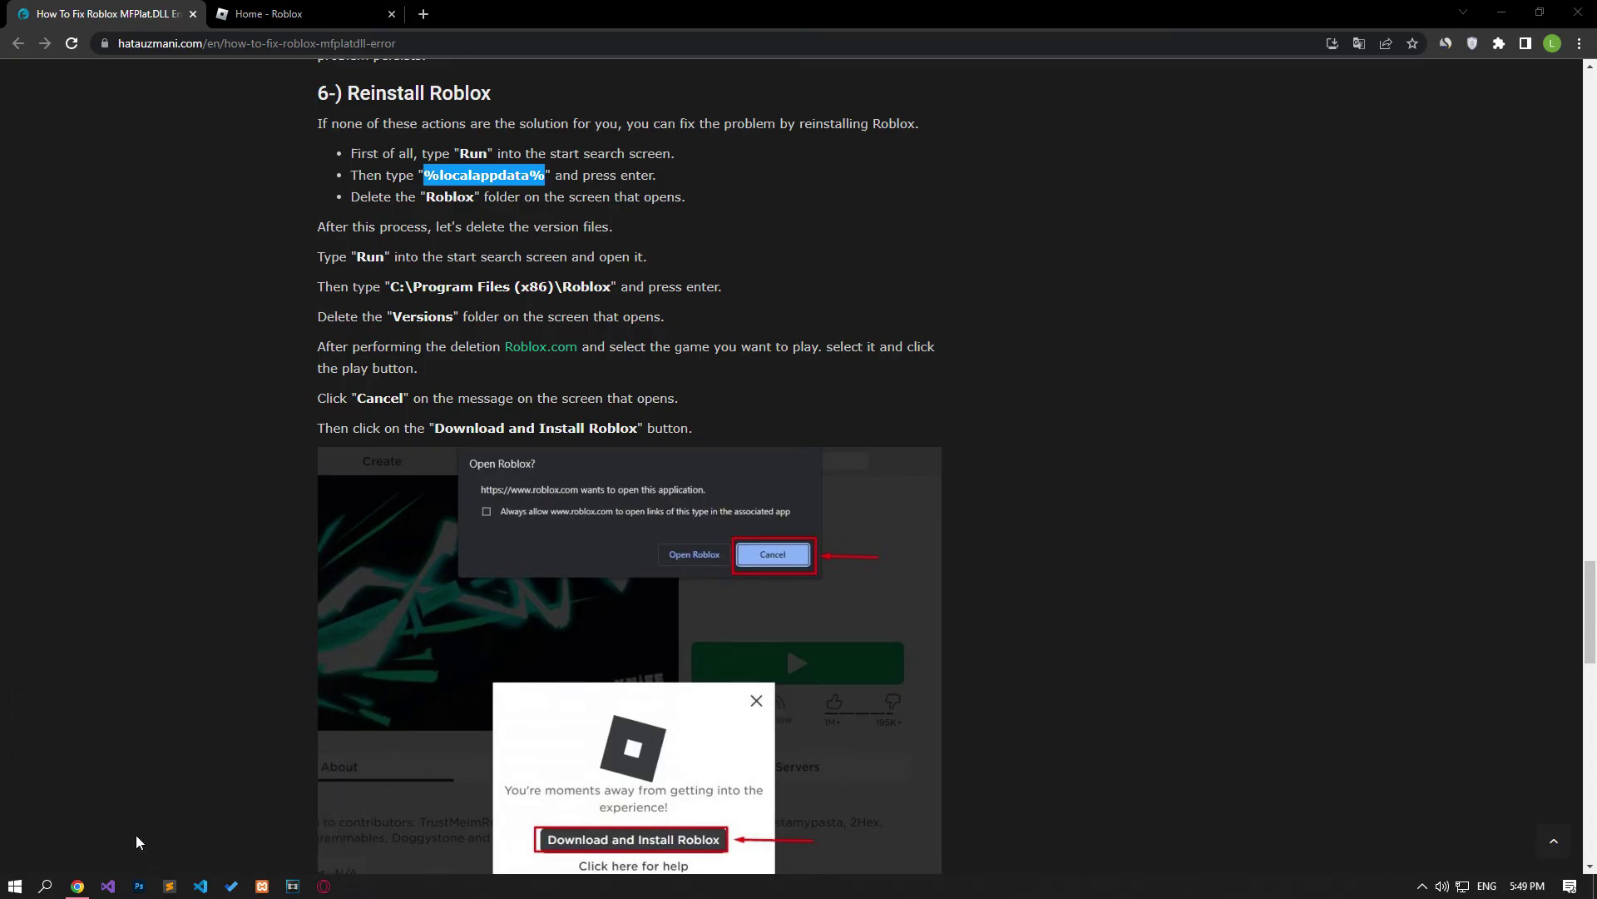
scroll(579, 641, down, 20)
- Delete the Roblox folder there and close the Explorer window
click(422, 511)
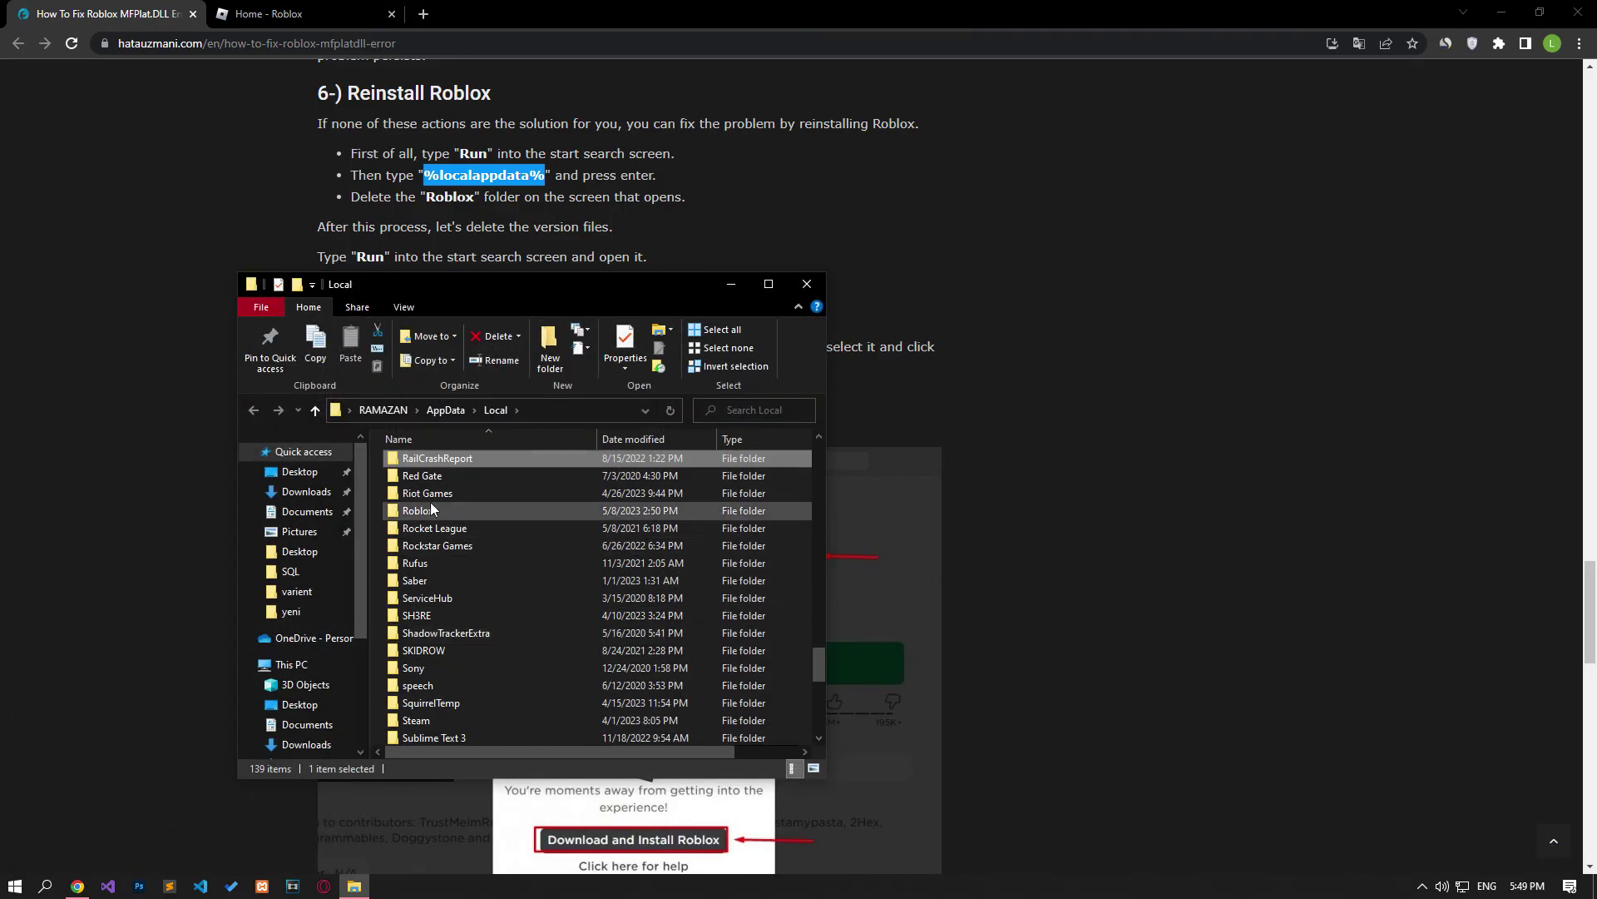
right_click(435, 511)
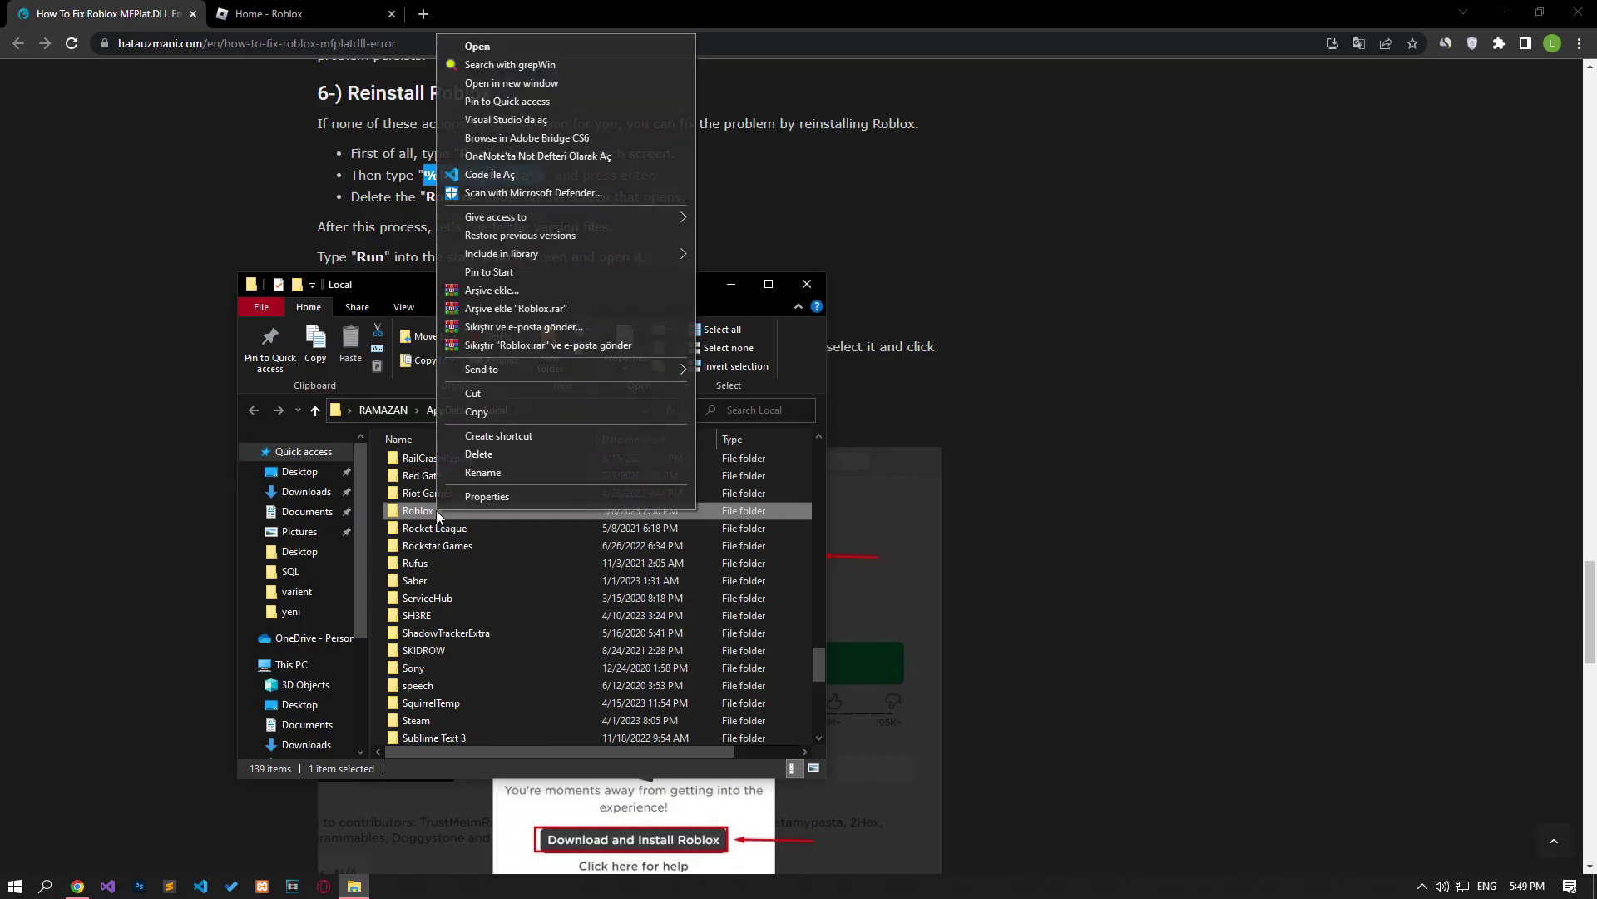
click(509, 453)
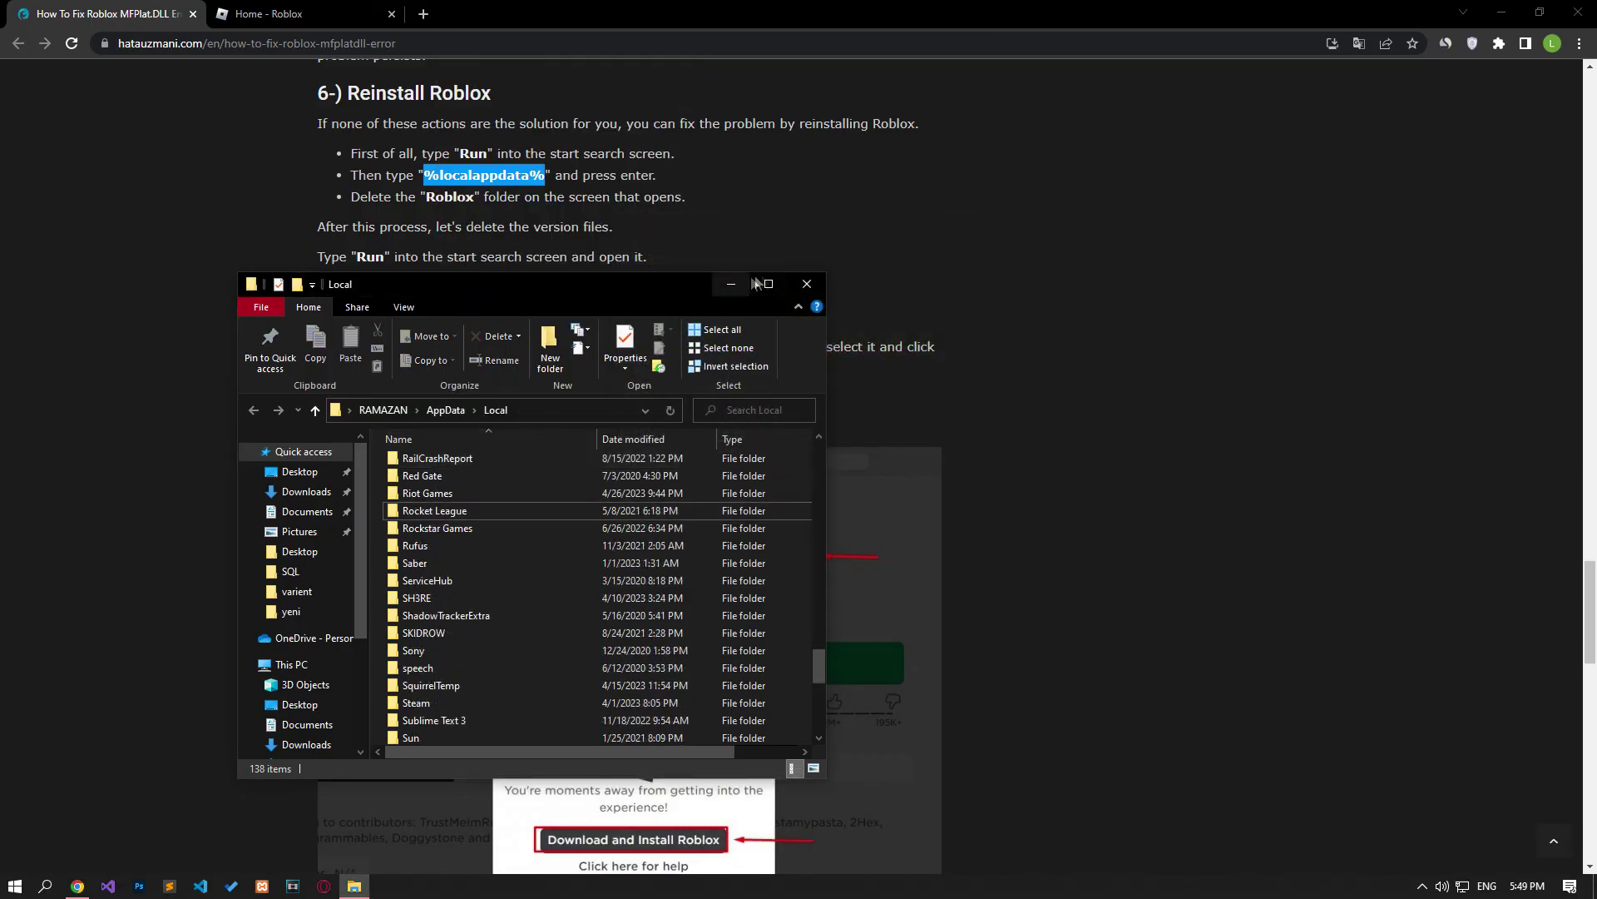
click(805, 286)
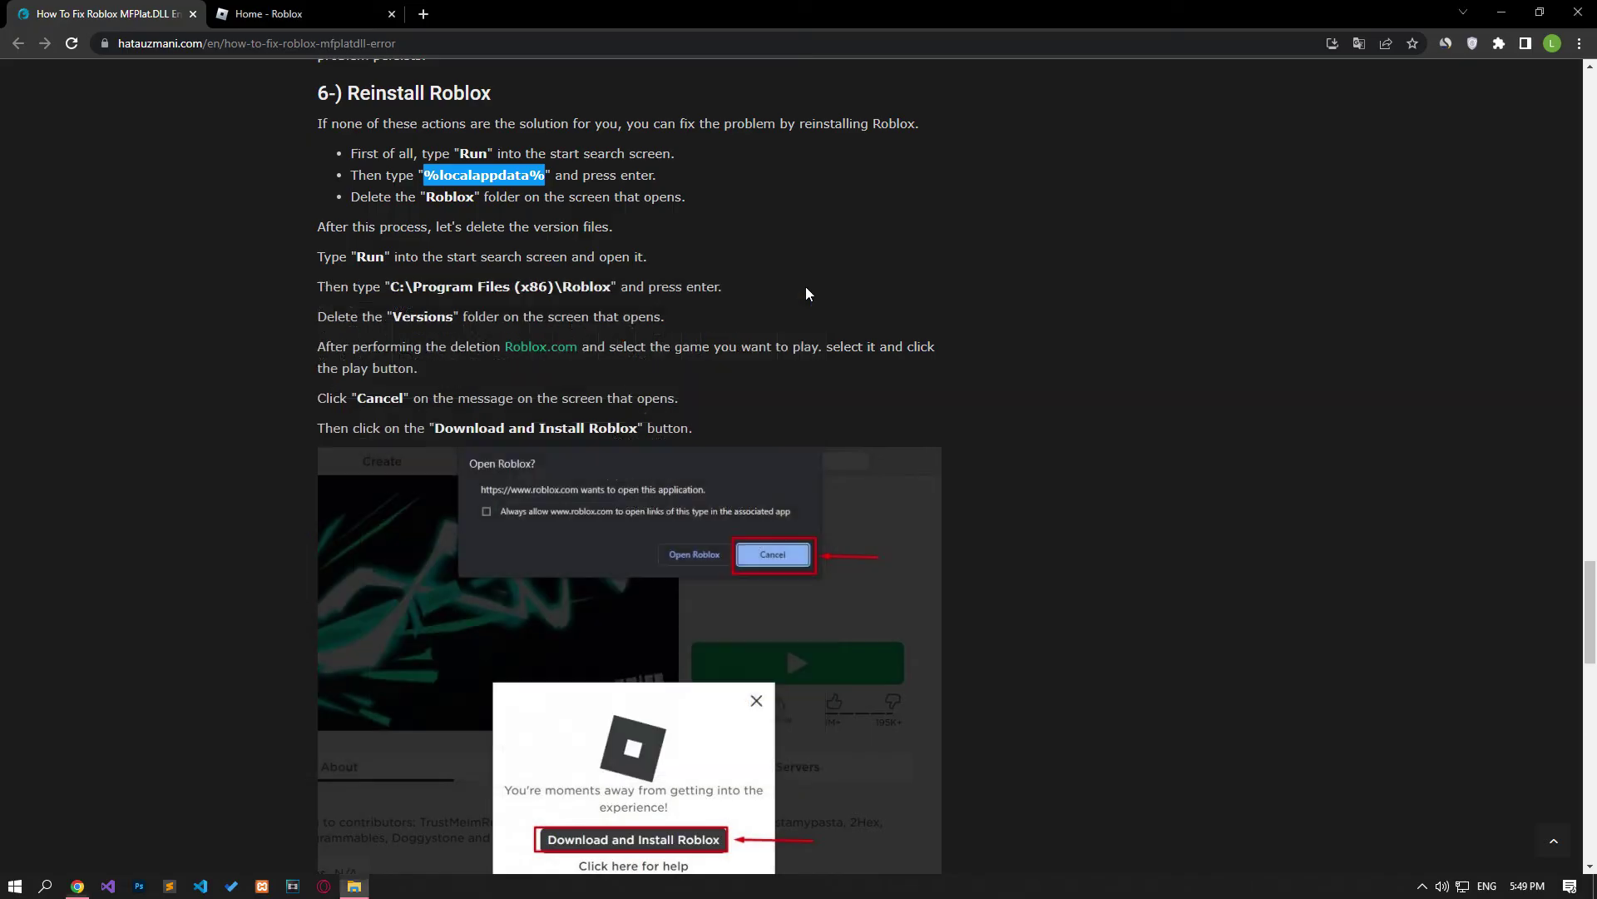
- Open the KAT game page, decline the app prompt, and download the Roblox installer
click(299, 16)
click(450, 266)
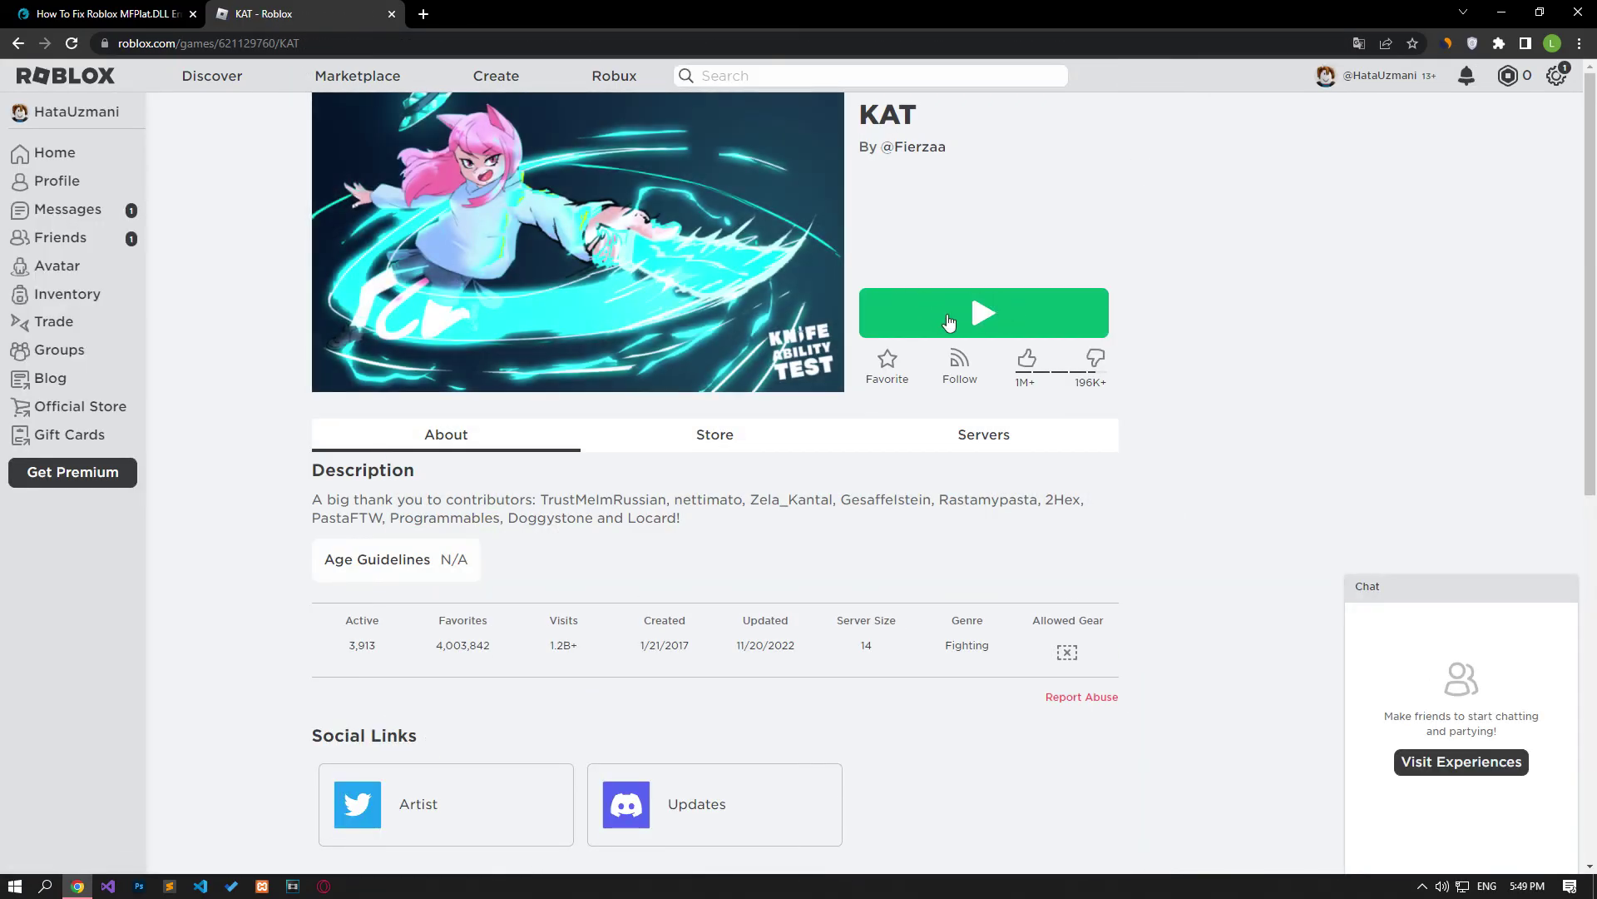
click(947, 314)
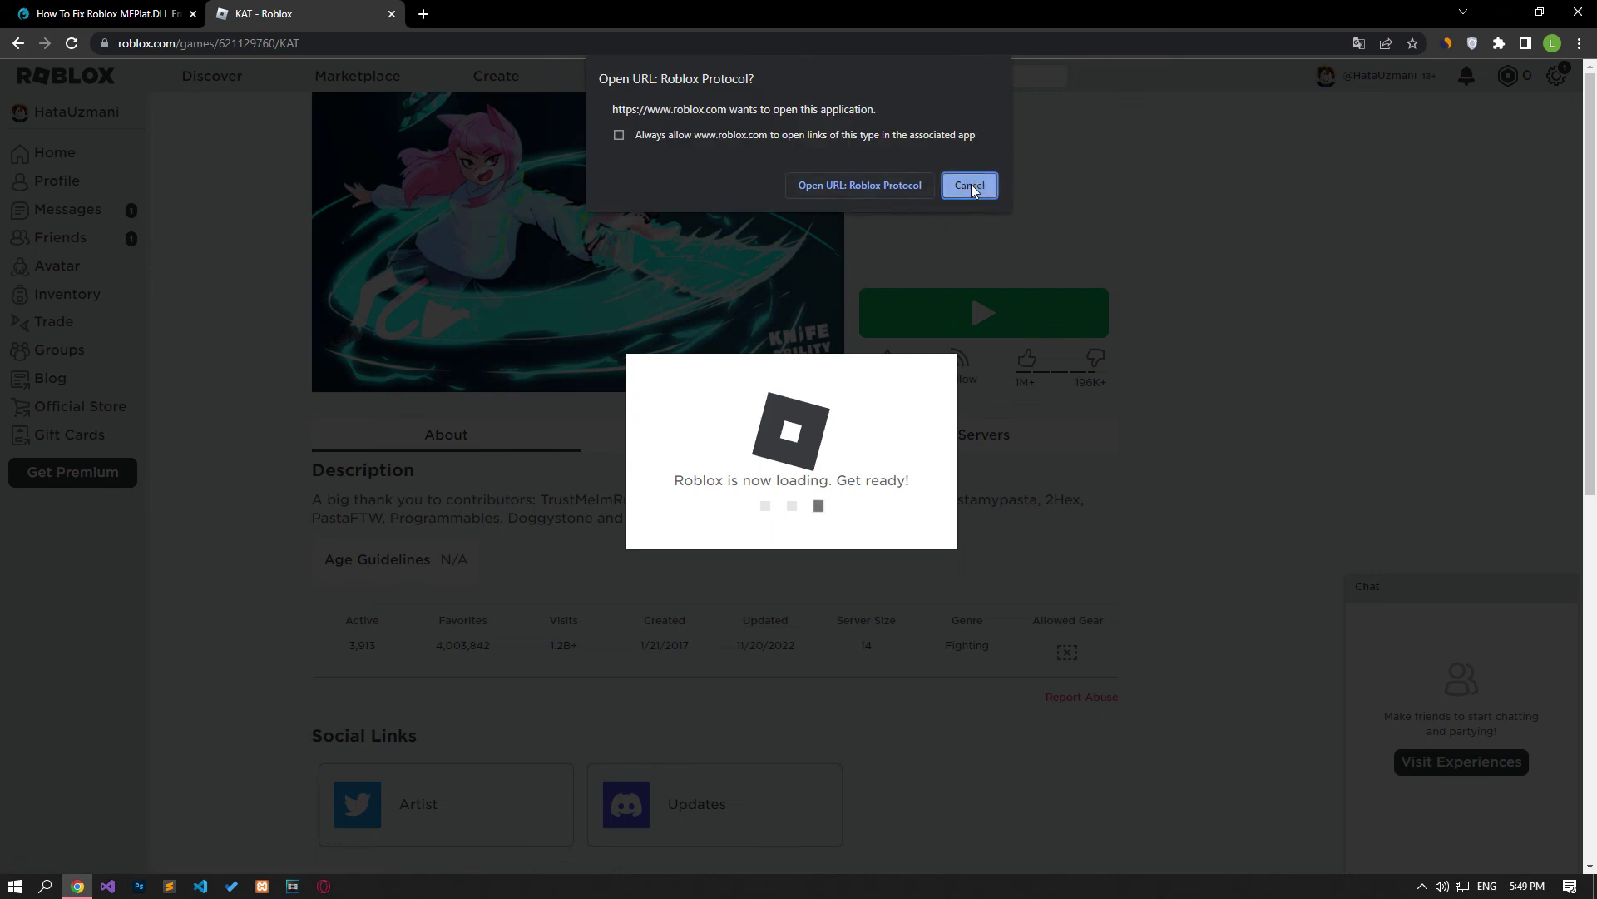
click(970, 186)
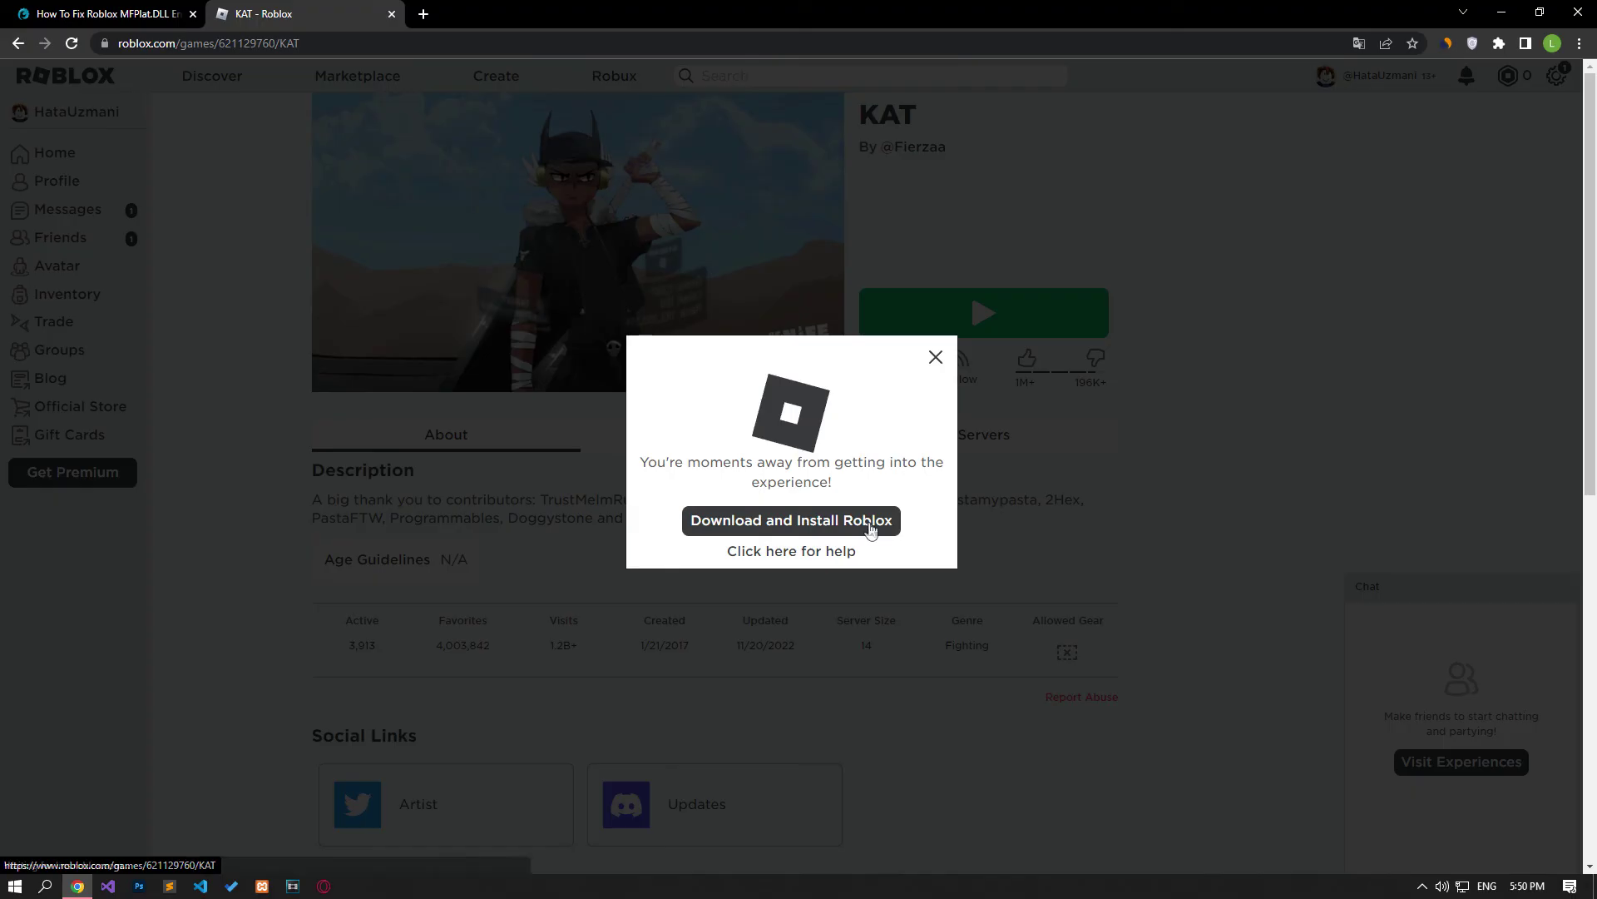
click(792, 521)
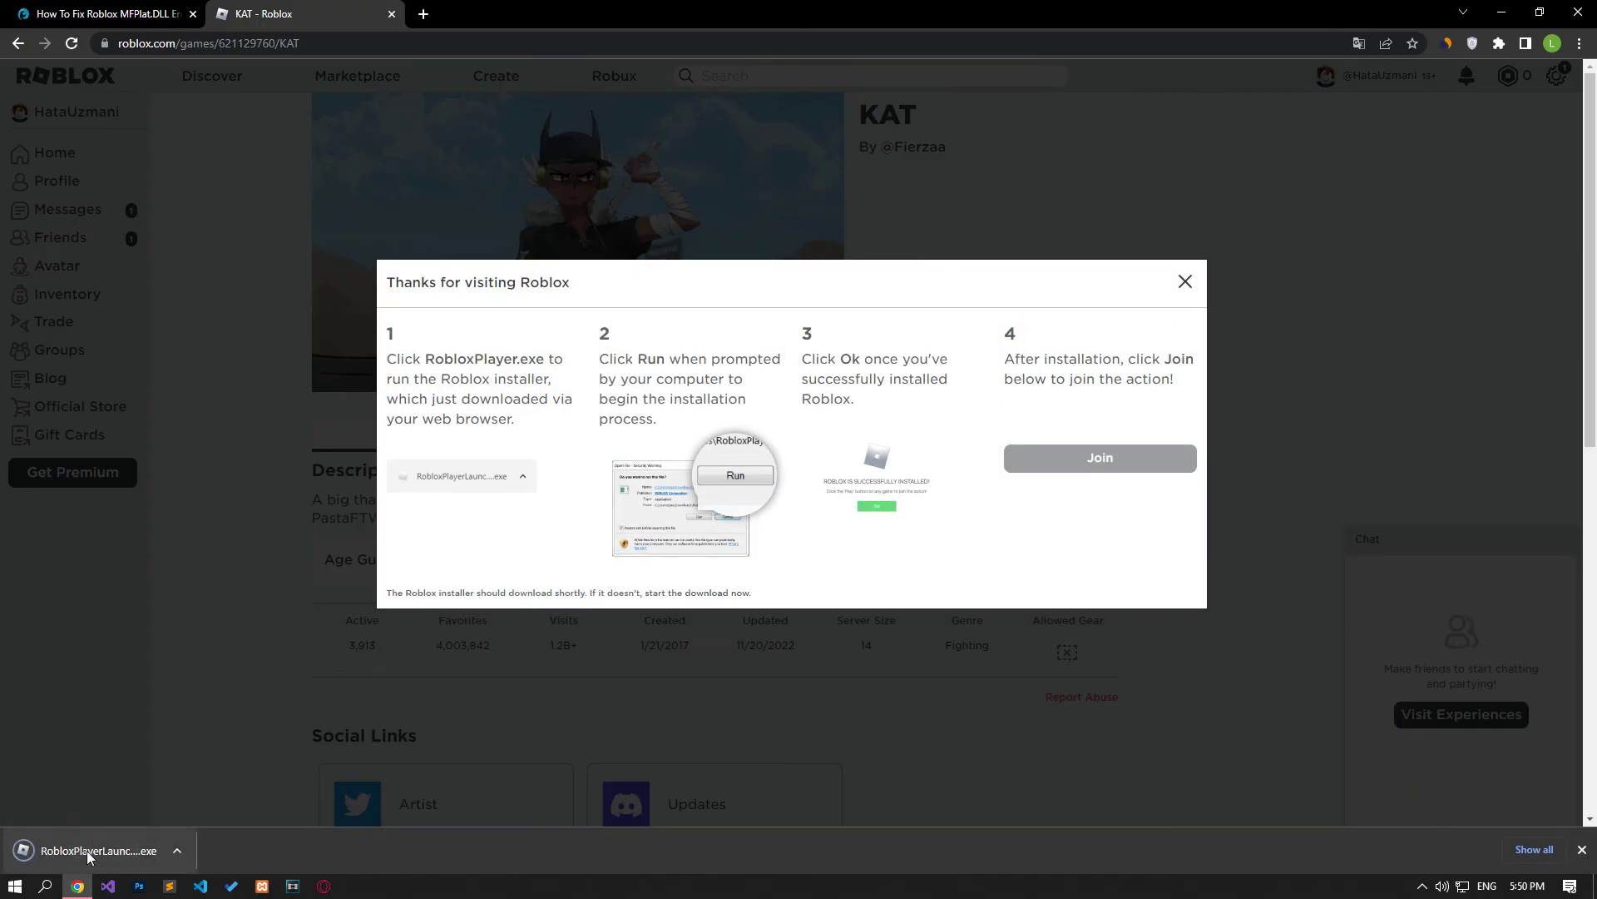
- Run the Roblox installer, acknowledge the successful install, and launch KAT
click(87, 855)
click(851, 460)
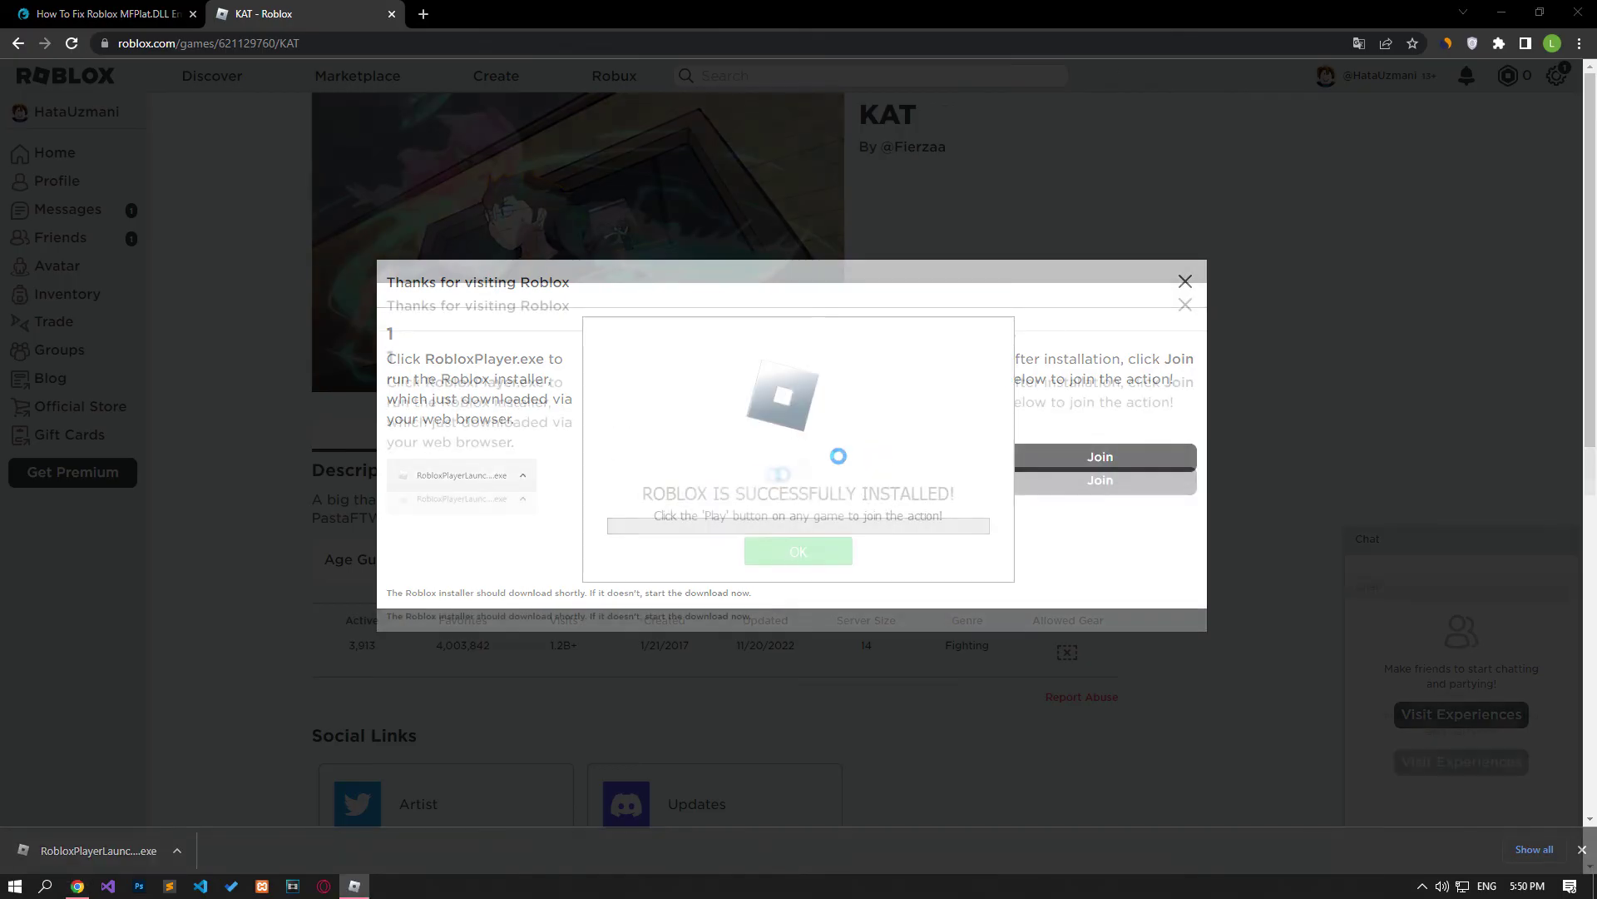
click(789, 555)
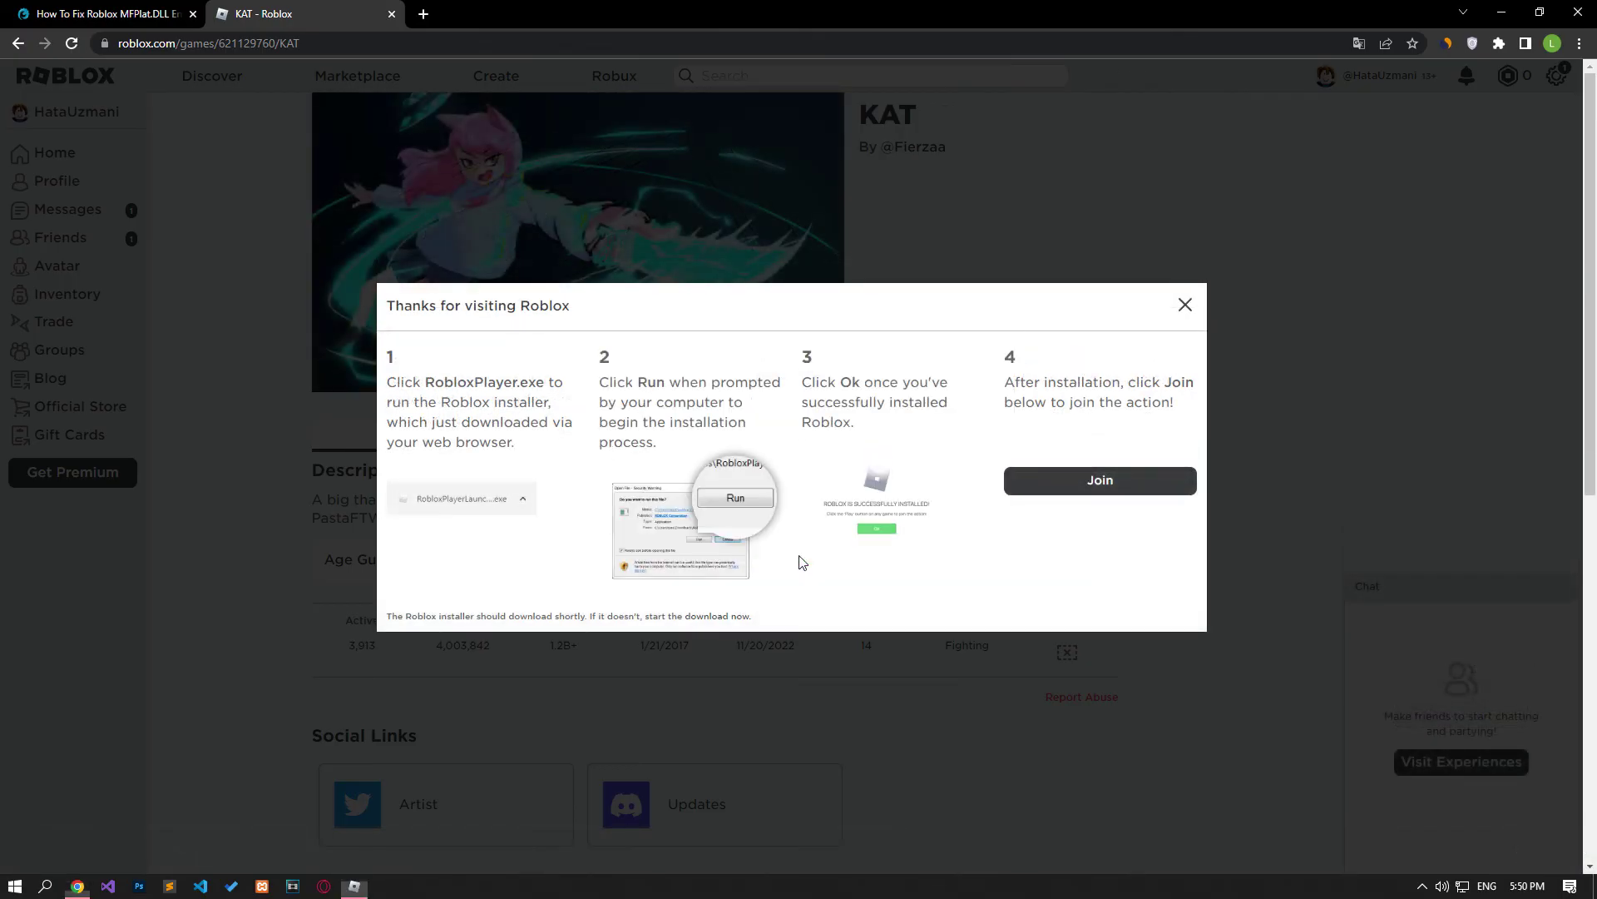
click(1186, 307)
click(999, 316)
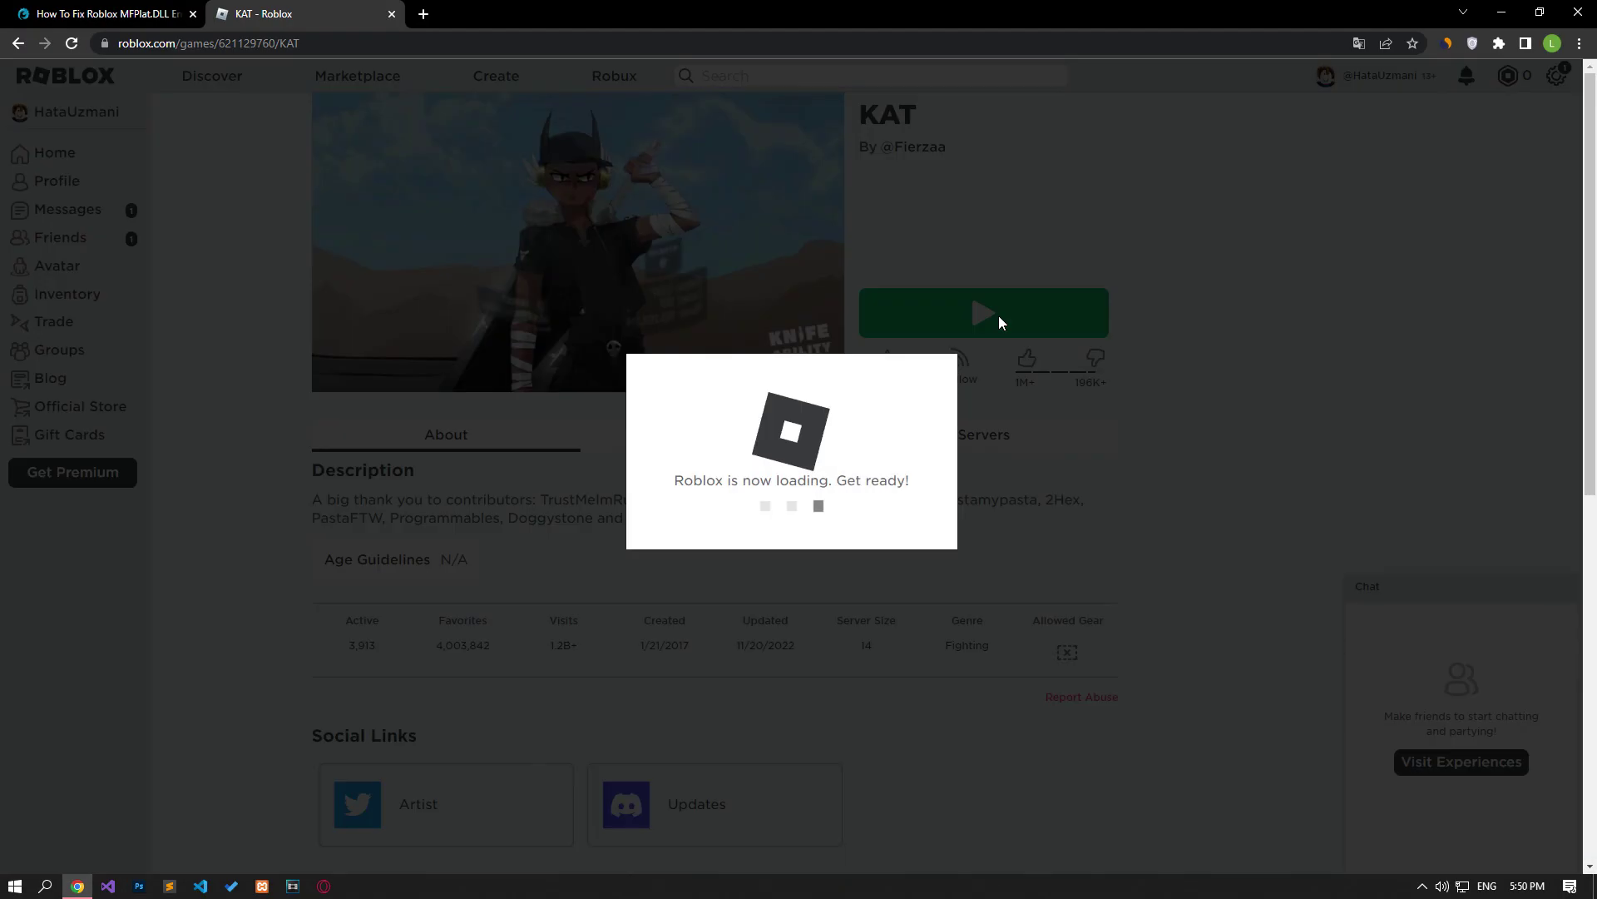